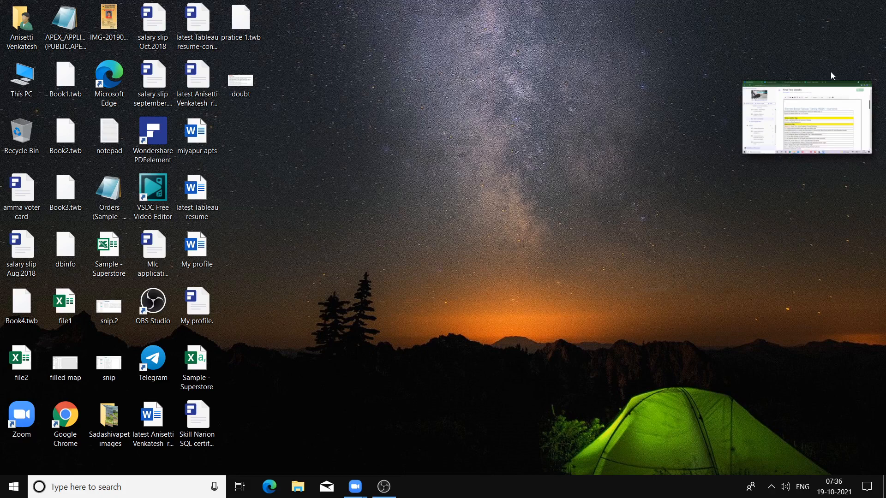
# Bring up the Zoom meeting window and enlarge it to view the host's shared screen.
pyautogui.click(858, 146)
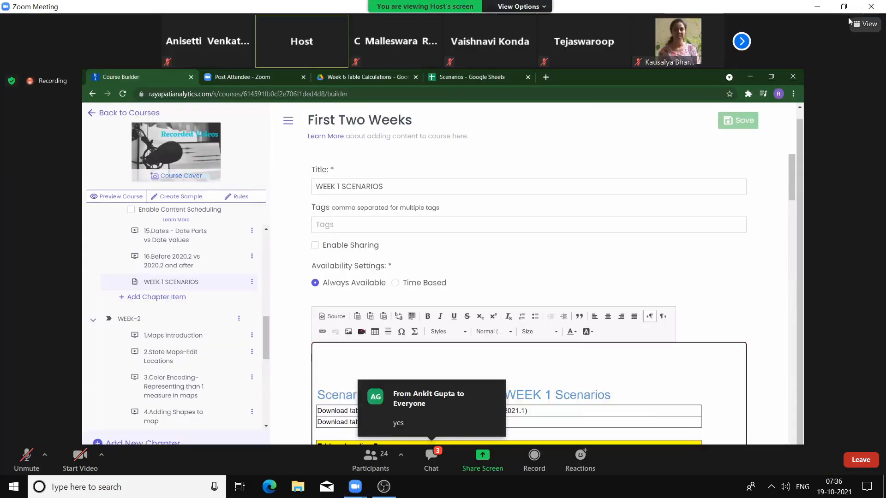
pyautogui.click(817, 6)
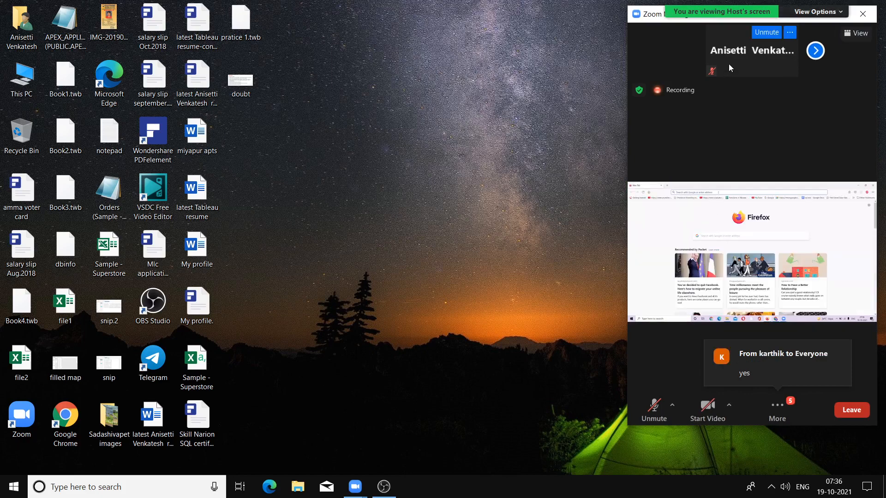
pyautogui.doubleClick(735, 95)
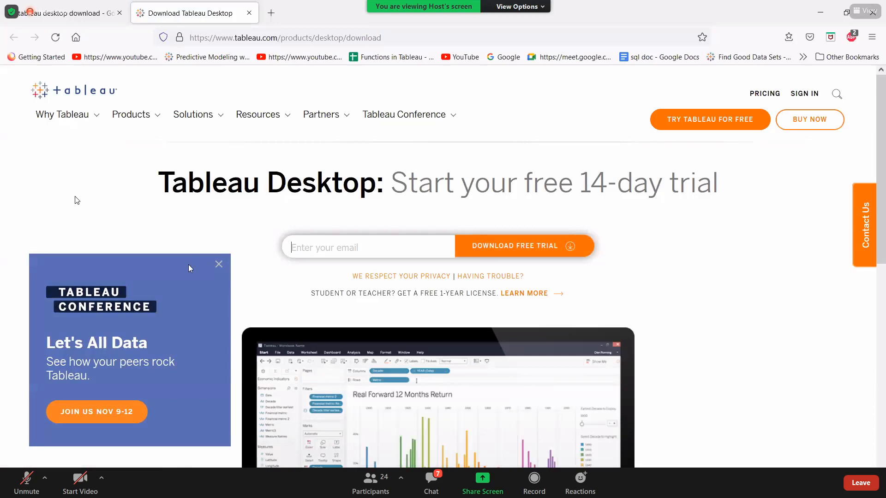
# Dismiss the Tableau Conference pop-up and look over the Tableau Desktop free trial download page.
pyautogui.click(218, 264)
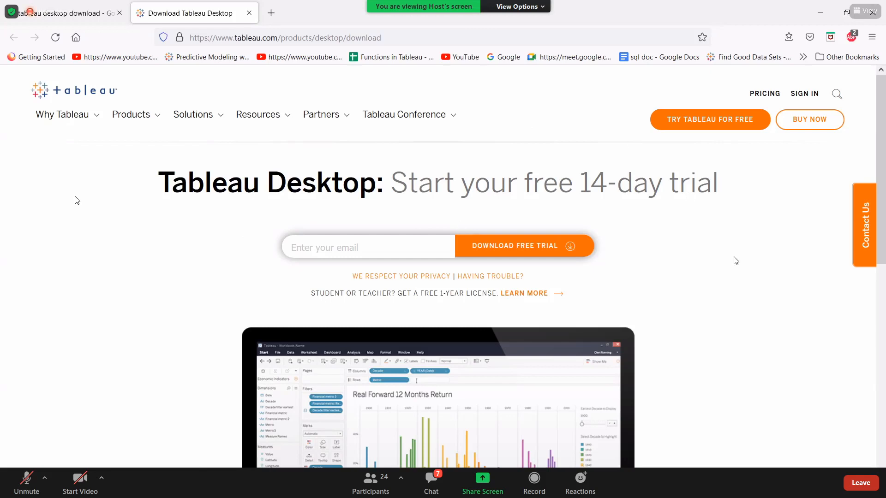
pyautogui.moveTo(883, 178); pyautogui.dragTo(881, 87)
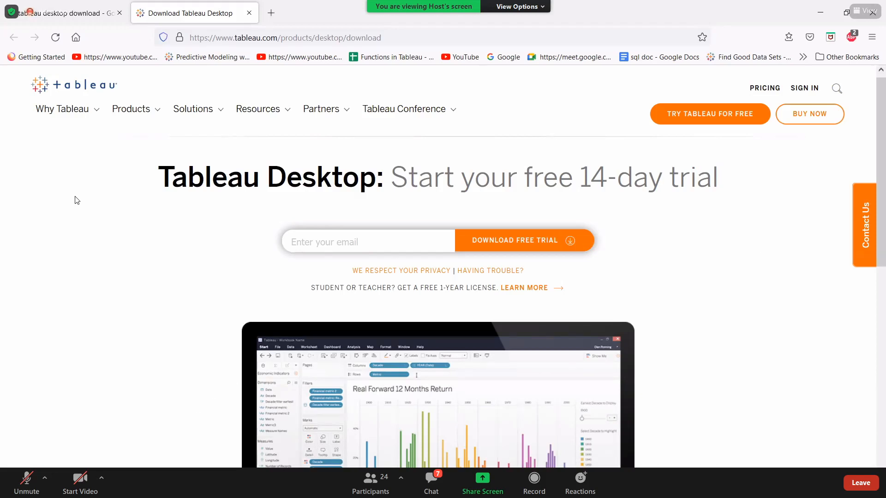
# Find and launch Tableau 2021.1, dismissing its update and file recovery dialogs.
pyautogui.press('super')
pyautogui.write('tab')
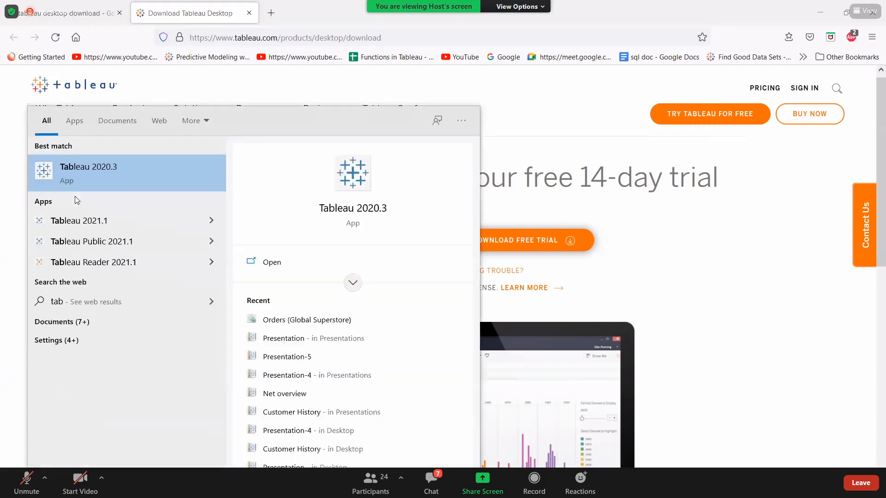
pyautogui.click(78, 226)
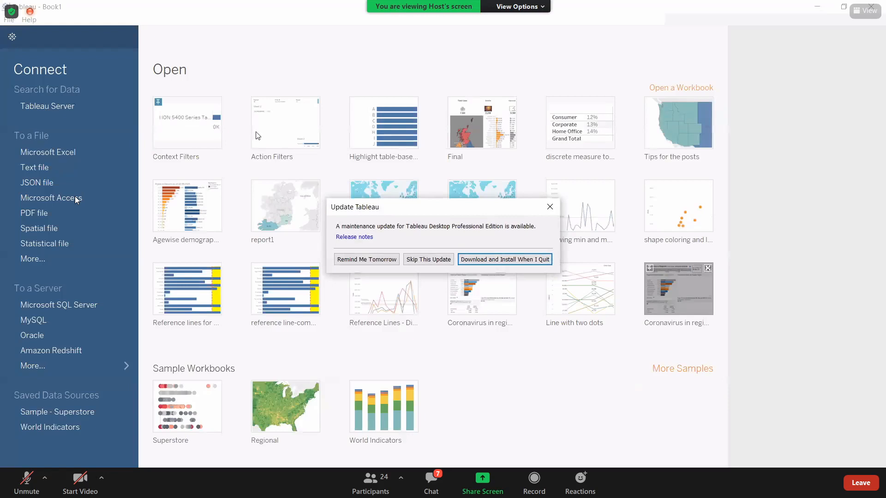
pyautogui.click(550, 207)
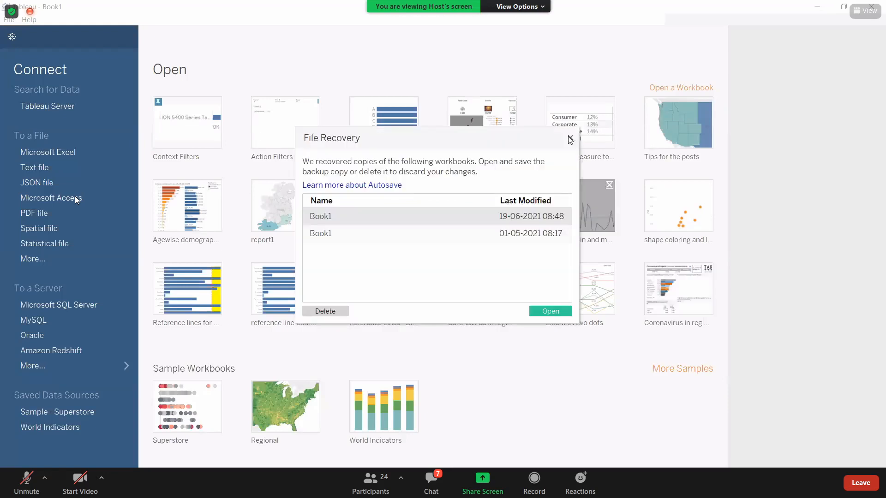
pyautogui.click(570, 138)
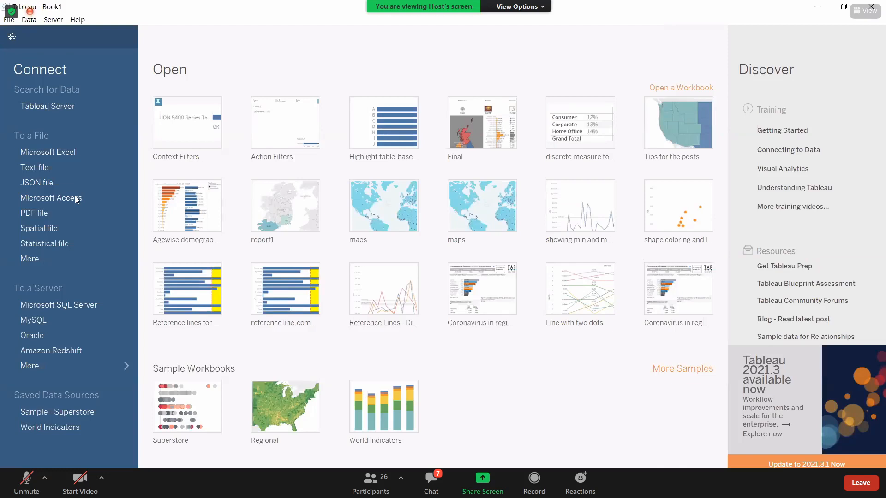
# Launch Tableau 2021.1 again from its desktop shortcut and dismiss the startup dialogs.
pyautogui.moveTo(526, 484)
pyautogui.moveTo(555, 489)
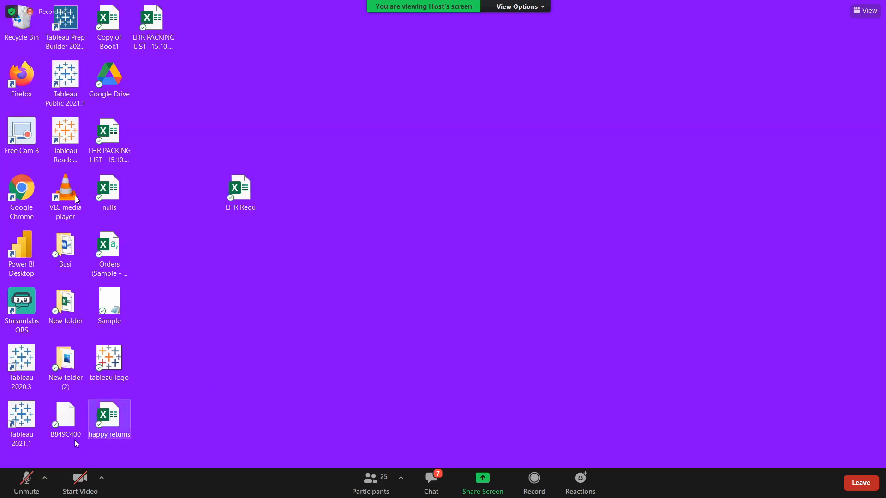
pyautogui.click(25, 424)
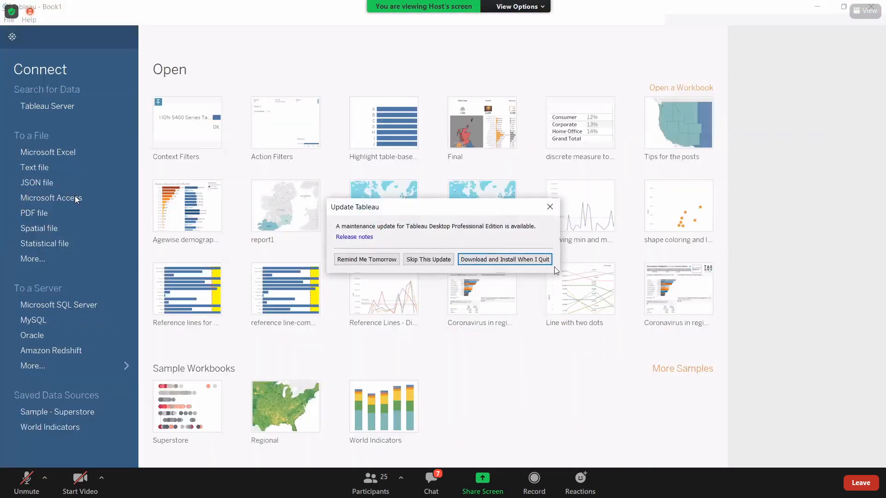
pyautogui.click(550, 207)
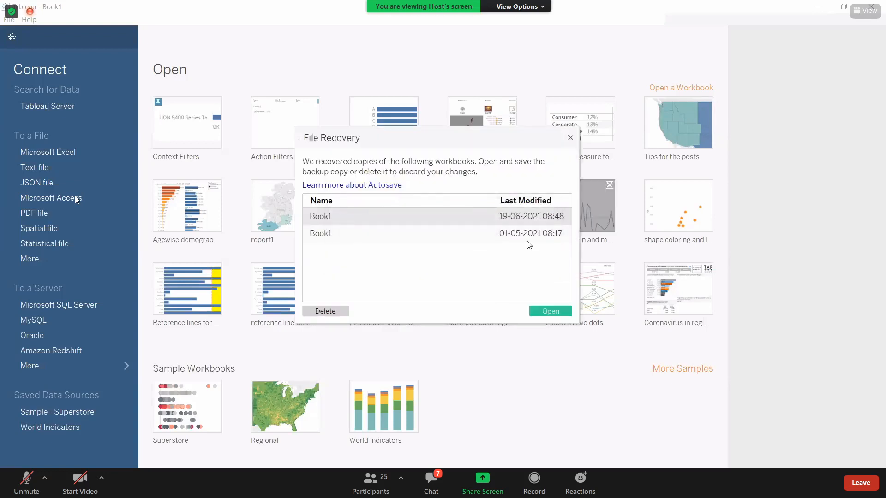
pyautogui.click(570, 138)
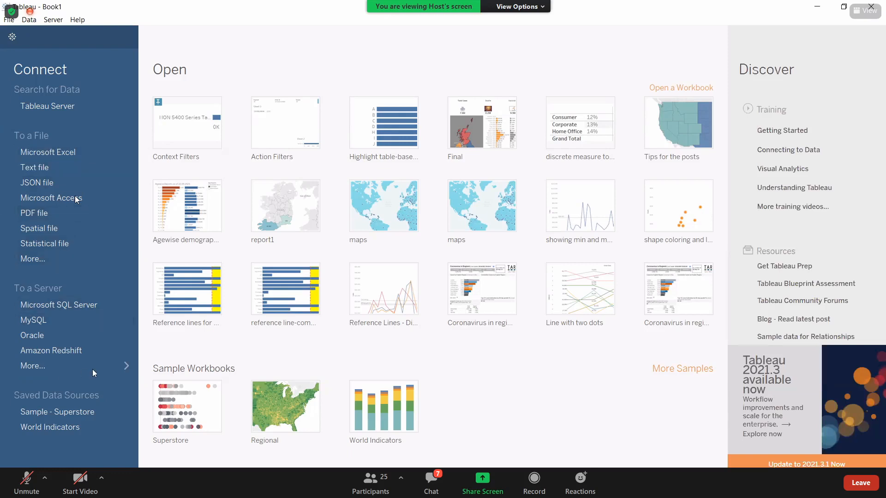
# View the full list of server connectors and demonstrate the pin on the Context Filters workbook thumbnail.
pyautogui.click(125, 368)
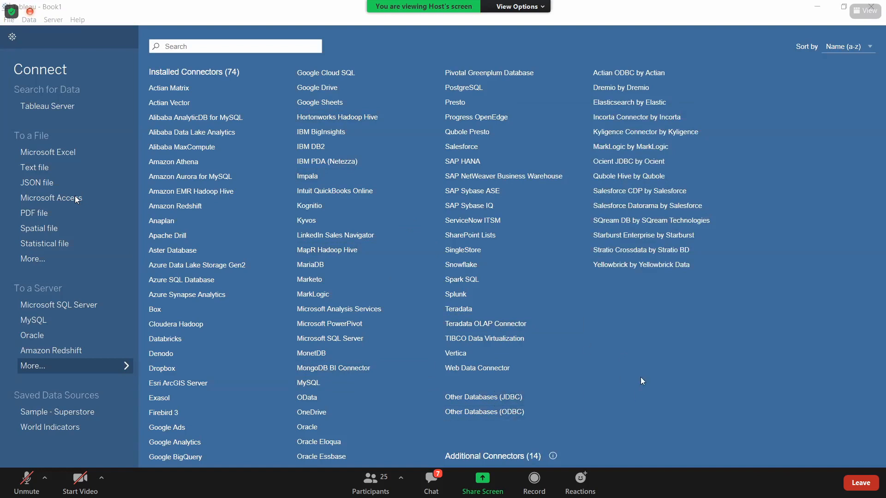
pyautogui.click(54, 368)
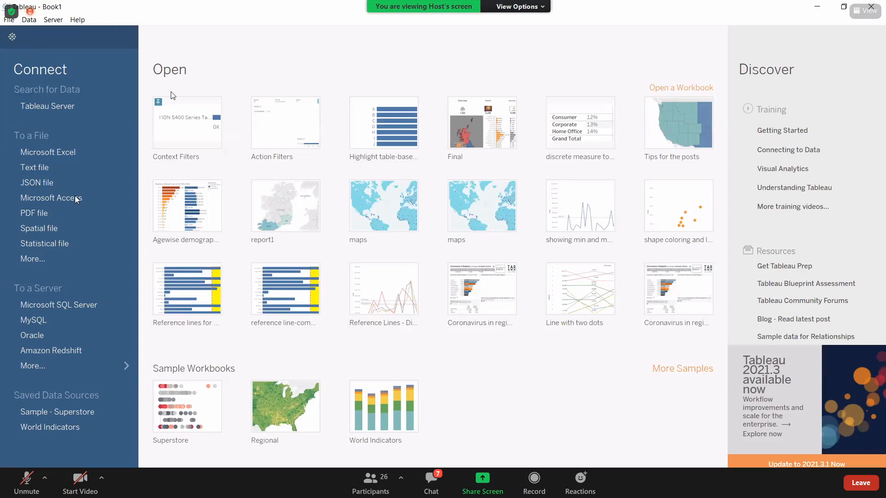
pyautogui.click(158, 104)
pyautogui.click(158, 102)
# Open the online collection of more samples and browse the featured visualizations of the Tableau Dashboard Showcase.
pyautogui.click(683, 371)
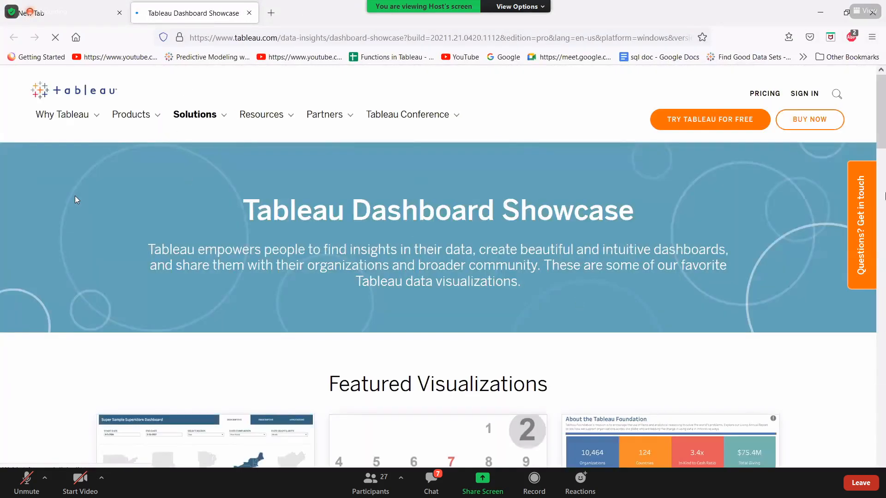
pyautogui.scroll(-7, 76, 199)
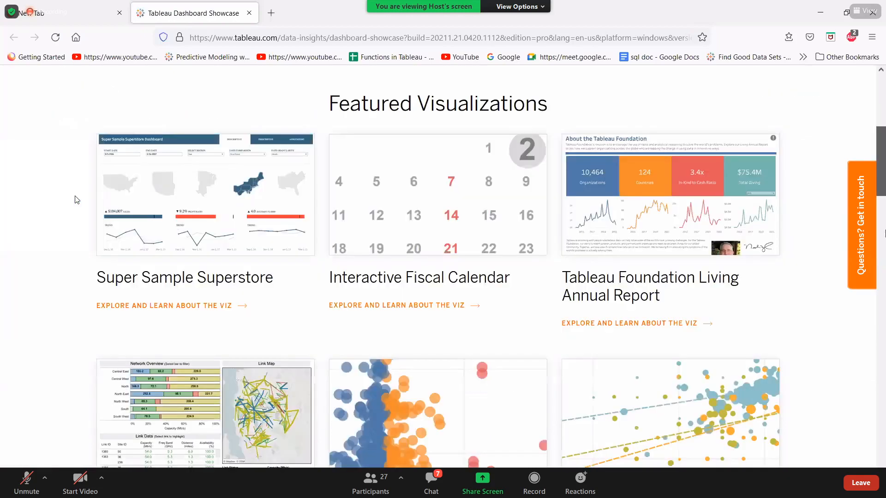
pyautogui.scroll(-11, 76, 200)
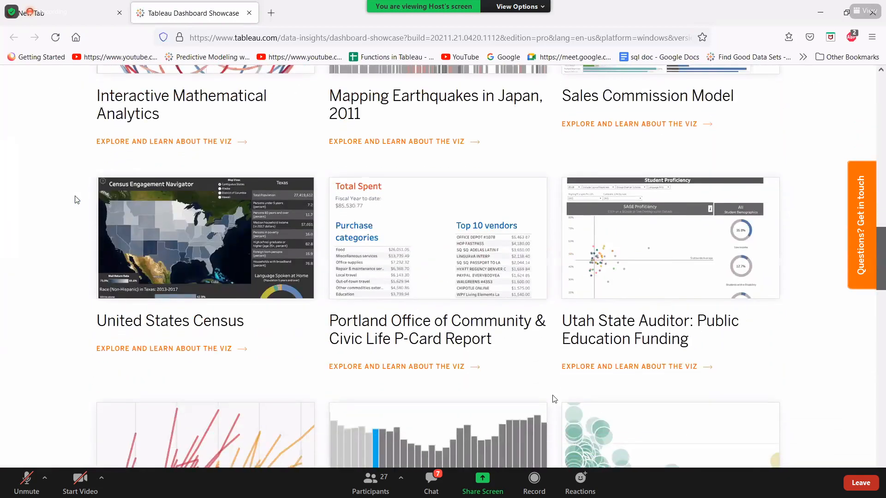
pyautogui.scroll(-3, 77, 199)
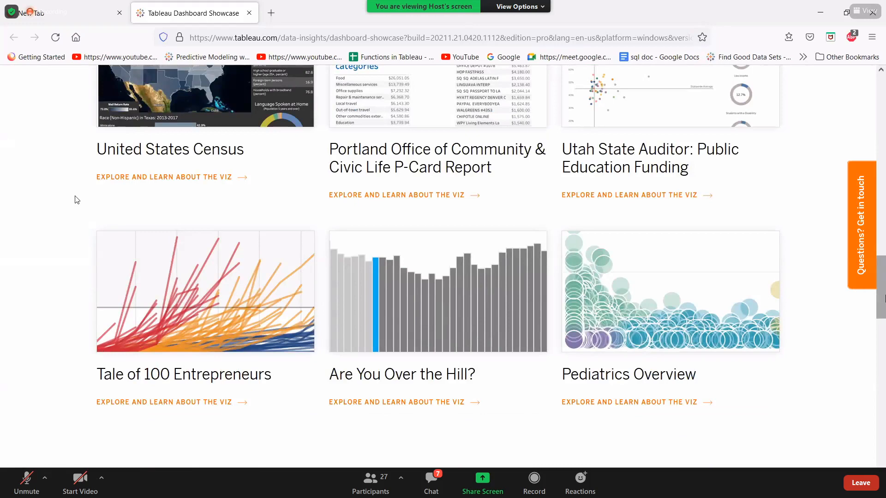
pyautogui.scroll(-5, 77, 199)
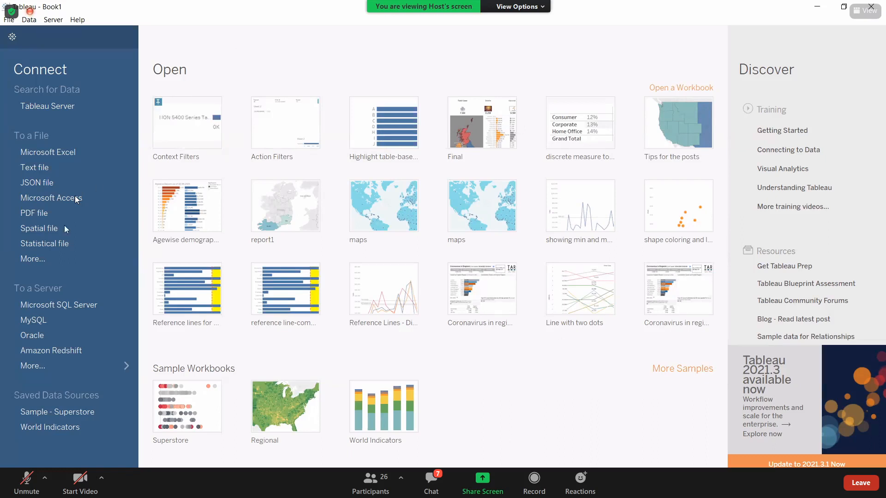
# Show the additional server connectors once more and return to the Tableau start page.
pyautogui.click(52, 367)
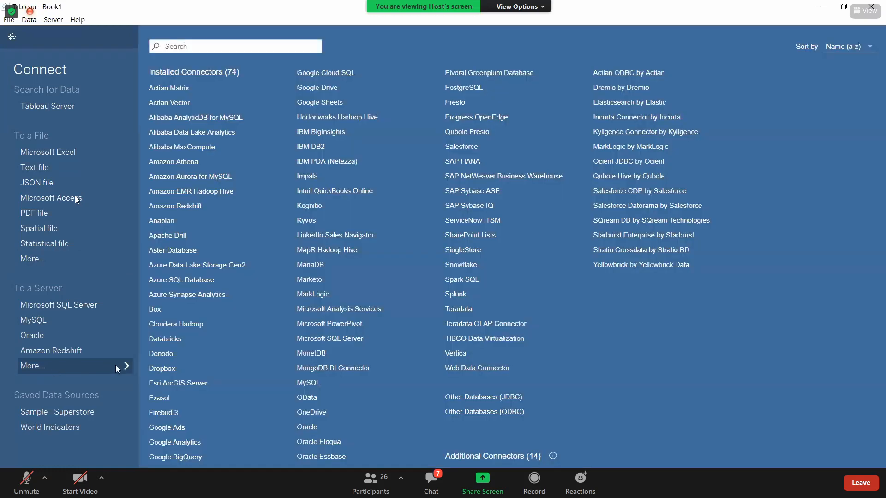
pyautogui.click(70, 365)
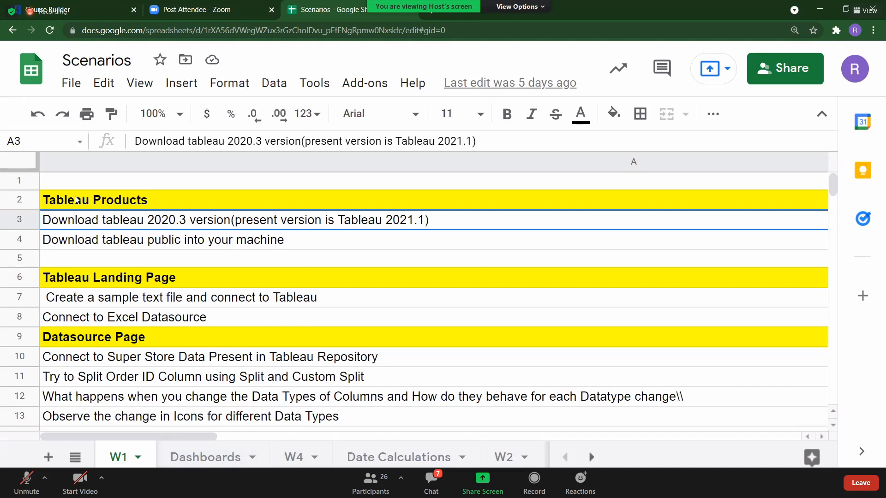
# Switch to File Explorer and browse My Tableau Repository in Documents down to Datasources, 2021.1, en_US-US.
pyautogui.press('super+d')
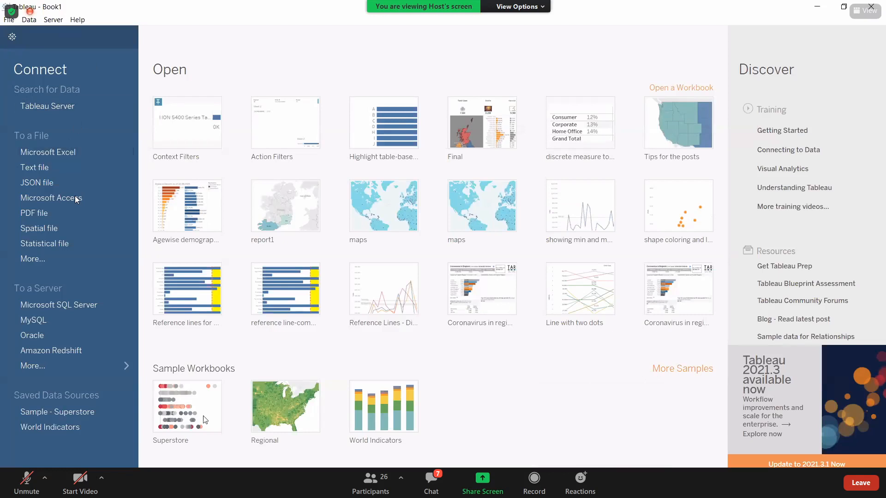
pyautogui.hotkey('alt', 'Tab')
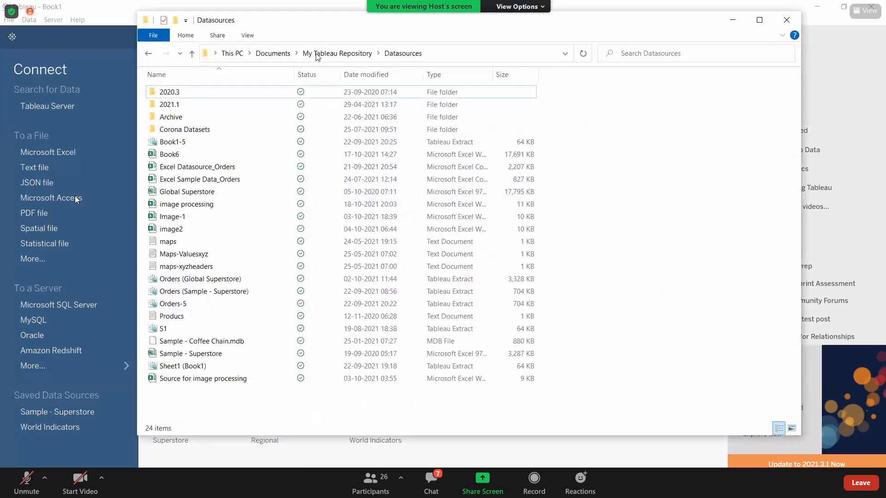
pyautogui.hotkey('alt', 'Up')
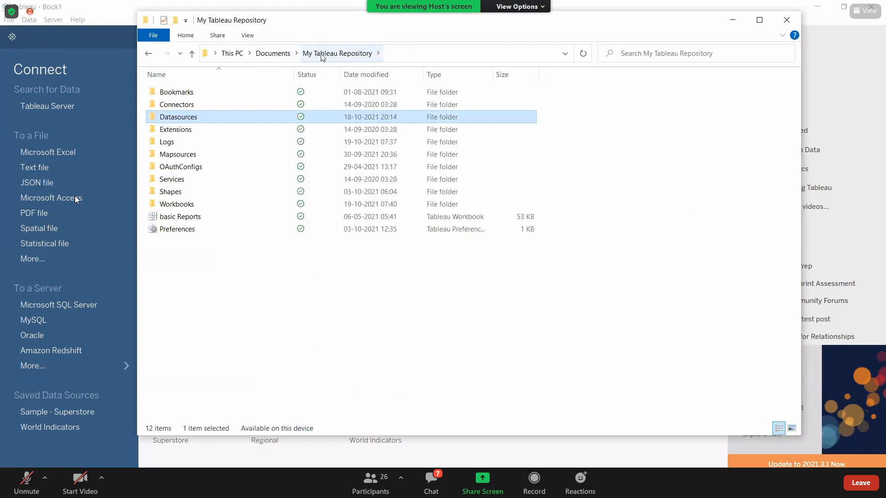
pyautogui.click(272, 53)
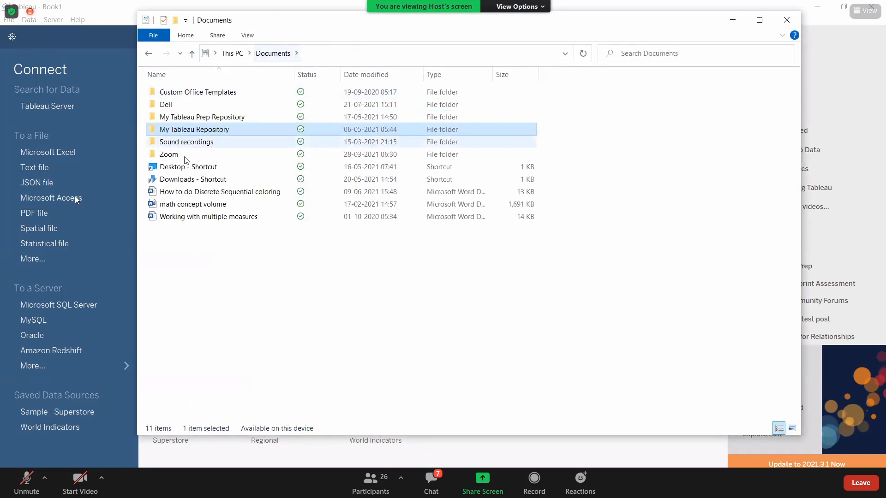
pyautogui.doubleClick(193, 129)
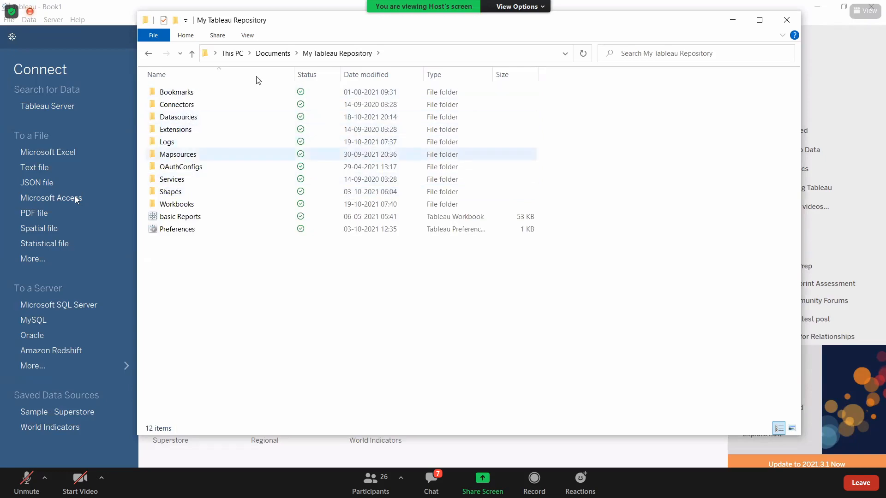
pyautogui.doubleClick(178, 122)
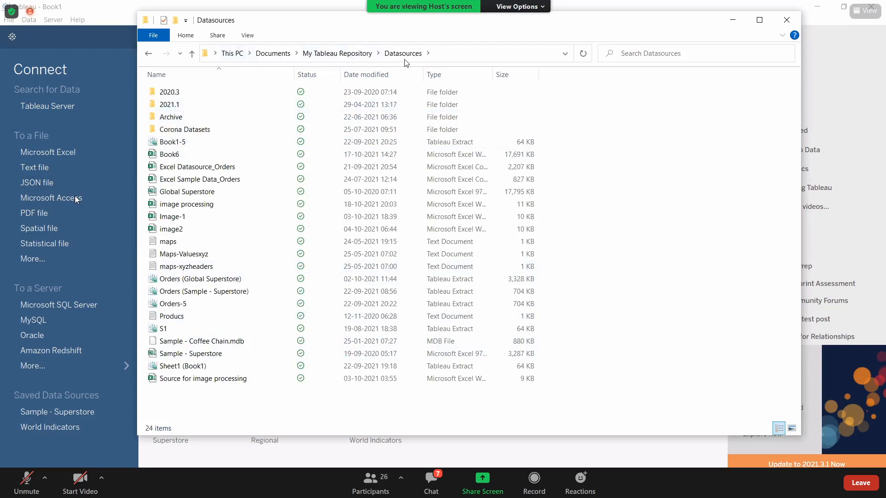
pyautogui.doubleClick(176, 105)
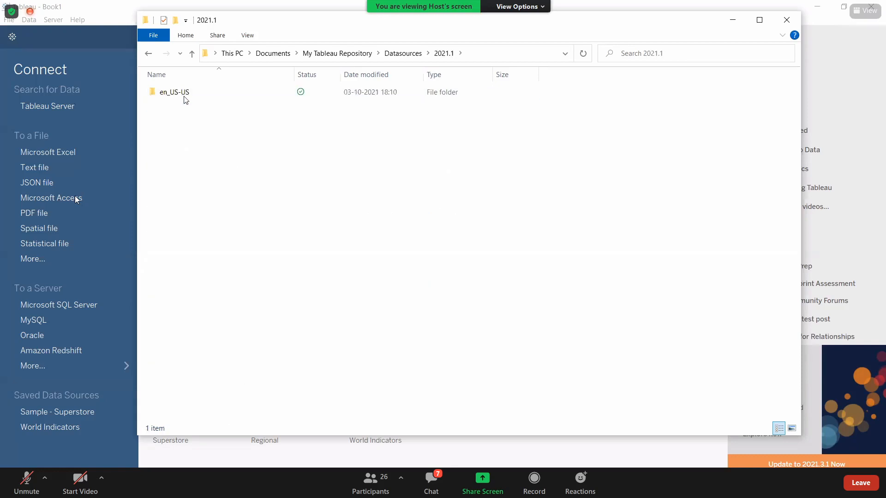
pyautogui.doubleClick(186, 94)
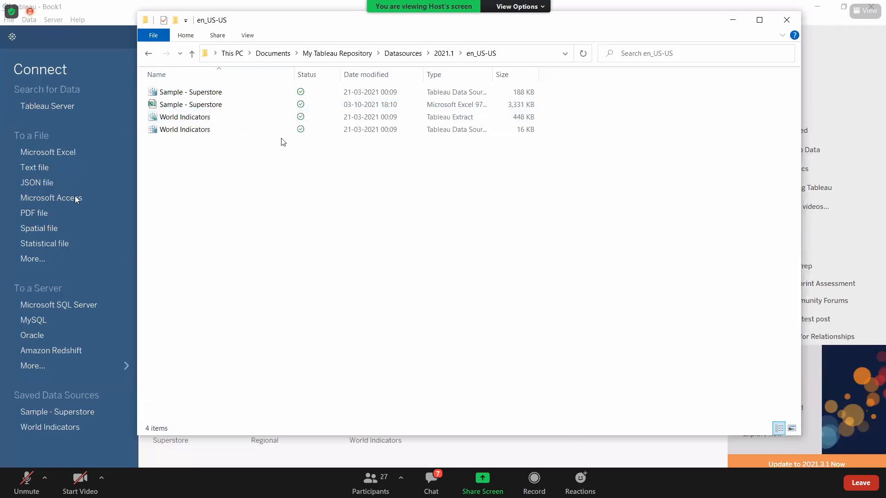
# Switch to the Scenarios Google Sheet and review the tasks on downloading Tableau Public and connecting a sample text file.
pyautogui.click(546, 455)
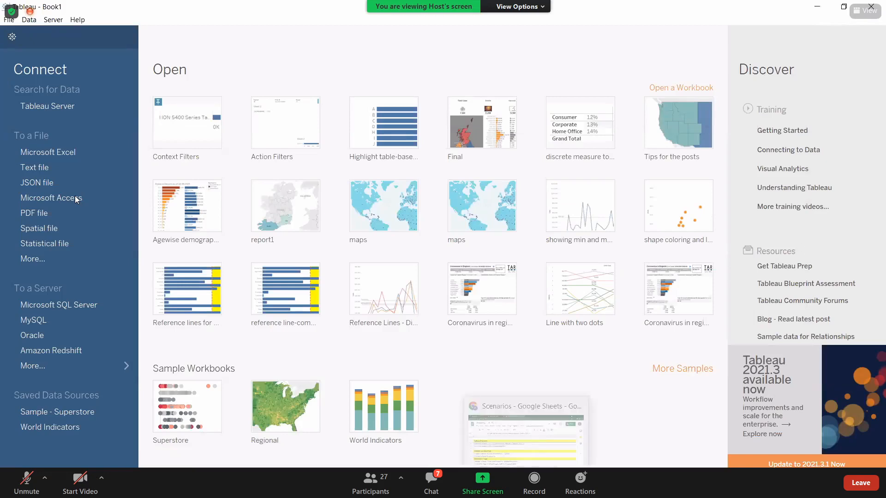
pyautogui.hotkey('alt', 'Tab')
pyautogui.hotkey('alt', 'Tab')
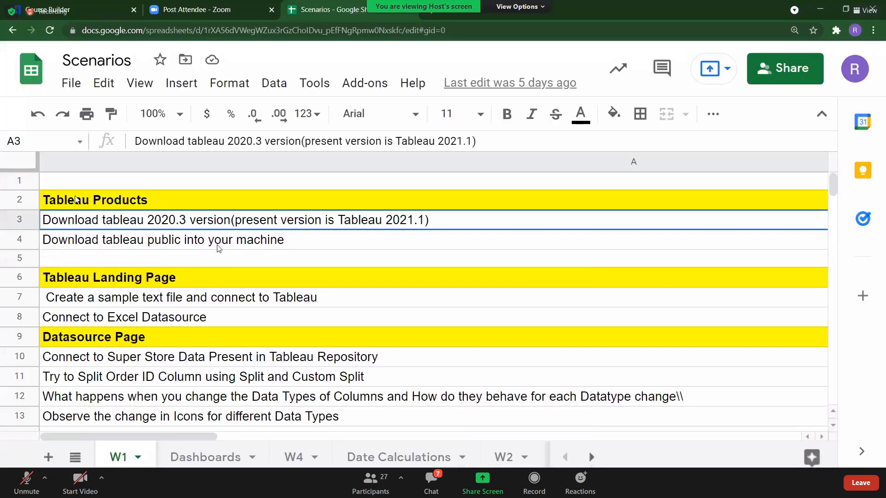
pyautogui.click(219, 245)
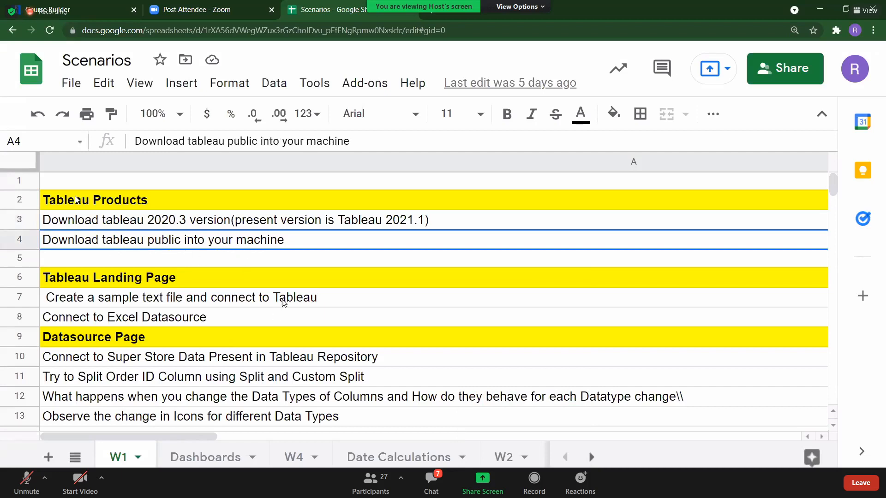
pyautogui.click(165, 296)
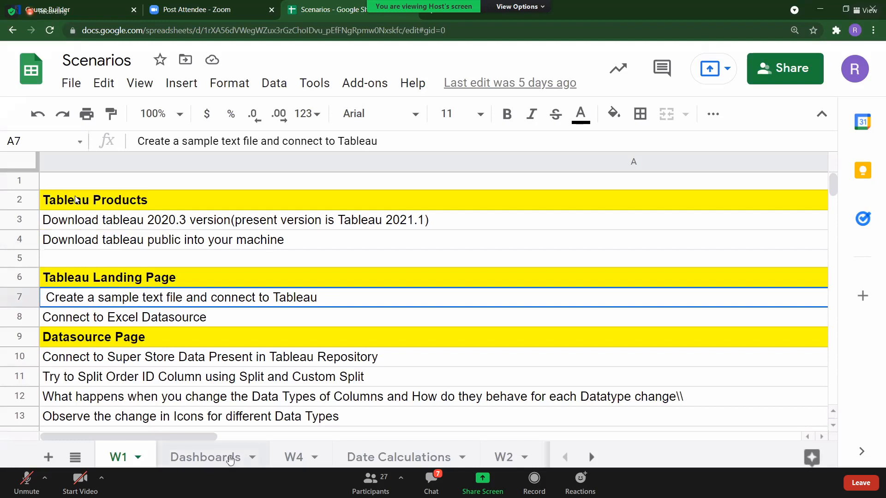
# Open Notepad and enter the comma-separated lines Field,Value; A,100; B,200; A,150; and C,300 in a blank document.
pyautogui.press('super')
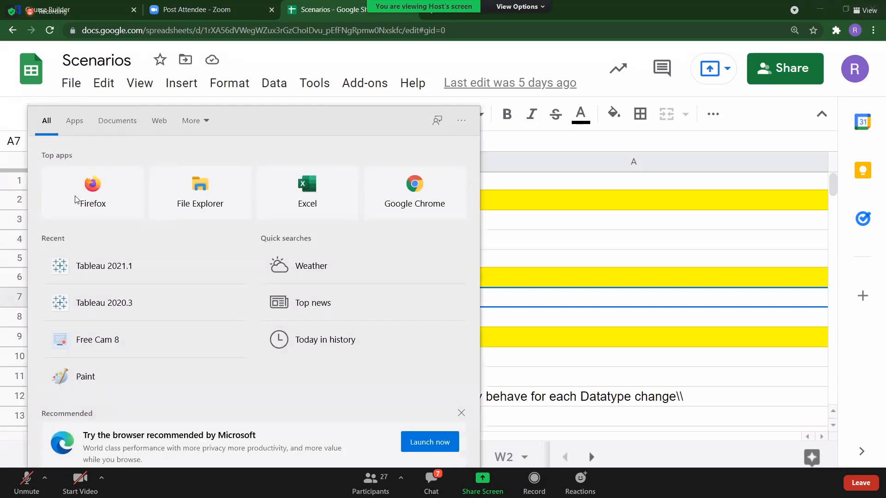
pyautogui.write('note')
pyautogui.press('Return')
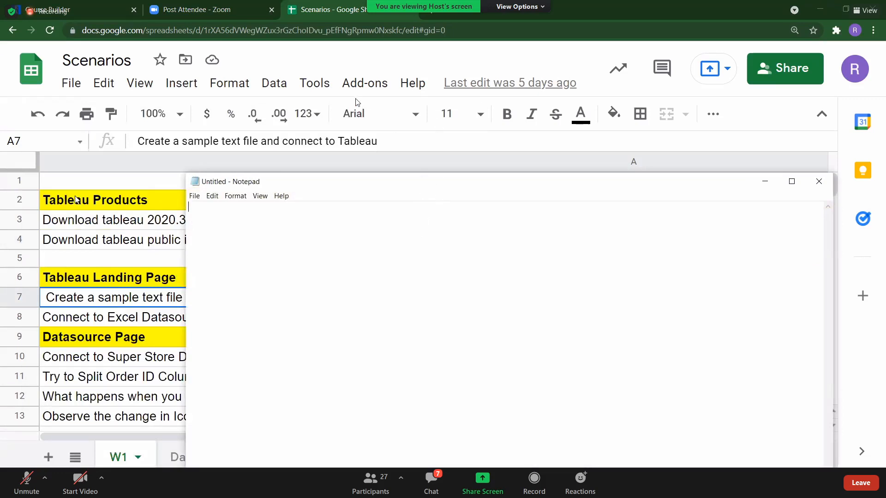
pyautogui.moveTo(395, 183); pyautogui.dragTo(362, 68)
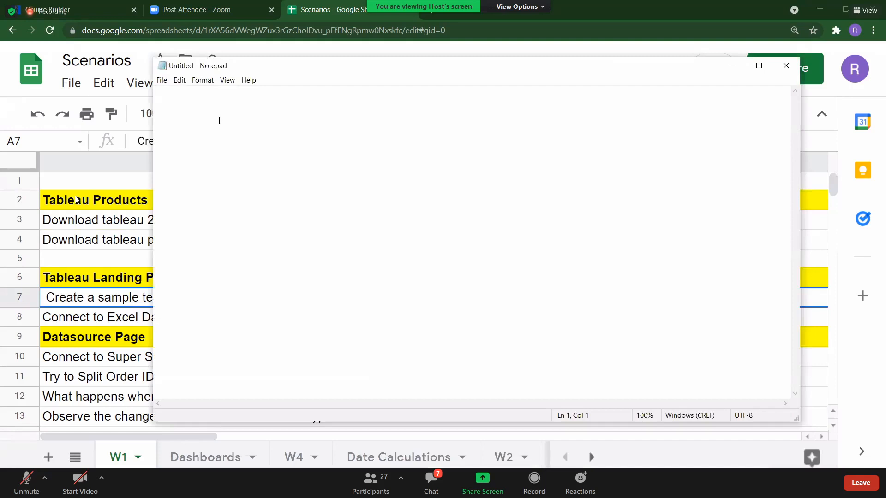
pyautogui.write('Field')
pyautogui.write(',Value ')
pyautogui.write('A')
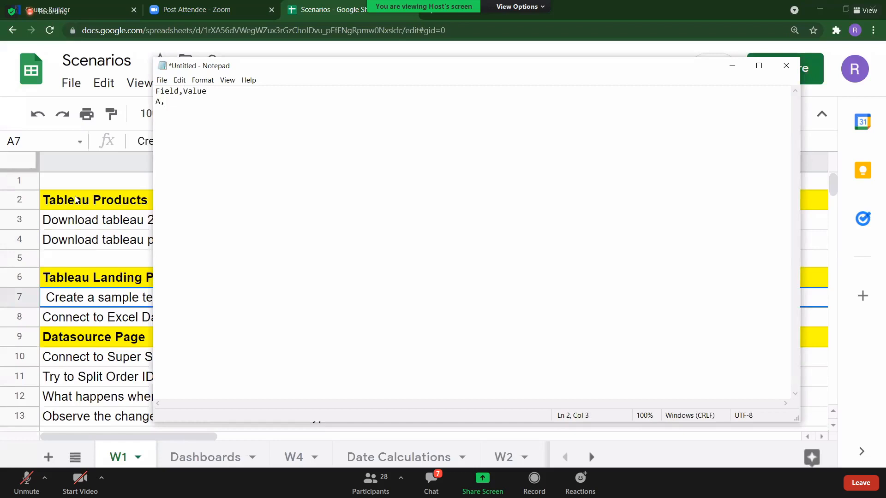
pyautogui.write(',100 ')
pyautogui.write('B')
pyautogui.write(',200 ')
pyautogui.write('A,150 C,3')
pyautogui.write('00')
# Save the text document as Sample on the Desktop, replacing the existing file, and close Notepad.
pyautogui.click(162, 81)
pyautogui.click(182, 126)
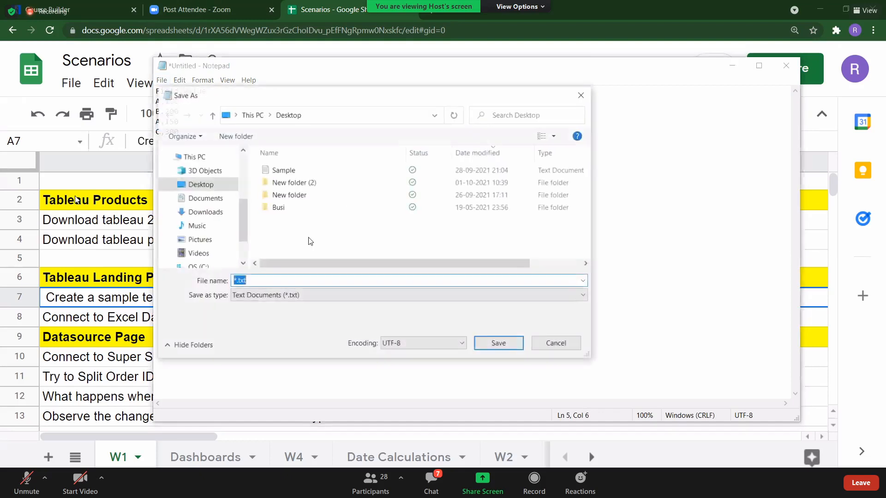
pyautogui.click(299, 170)
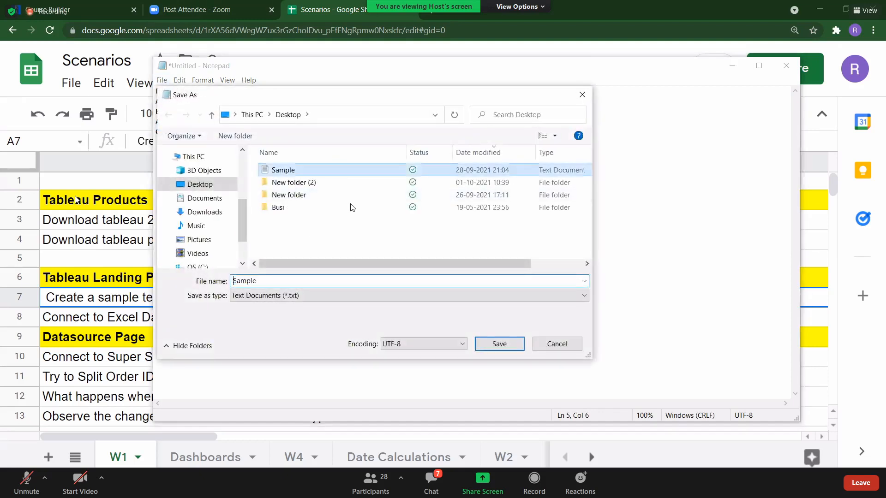
pyautogui.click(502, 347)
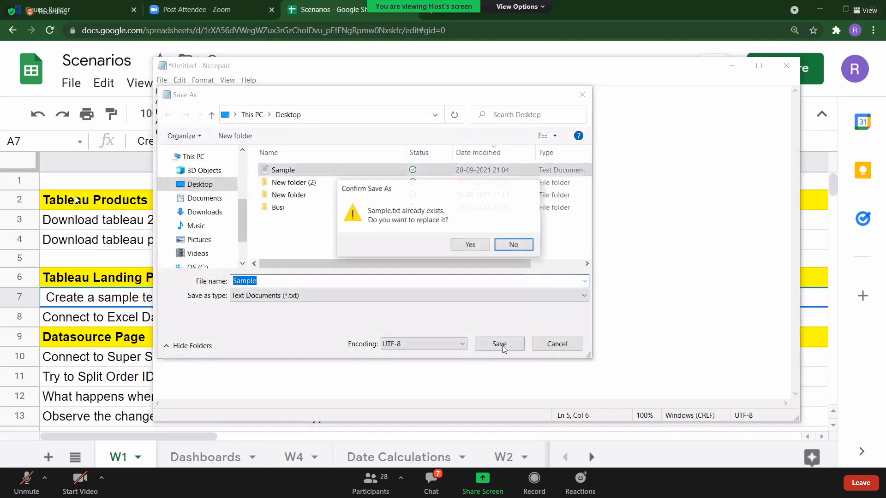
pyautogui.click(471, 244)
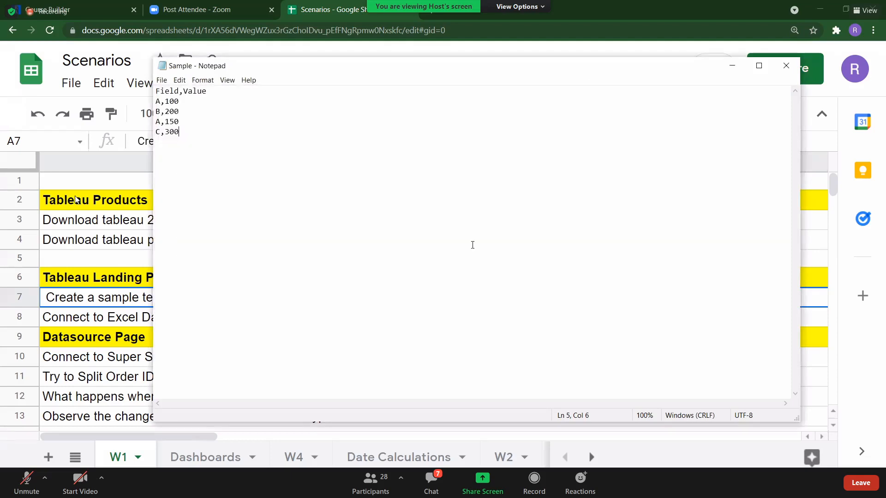
pyautogui.click(787, 68)
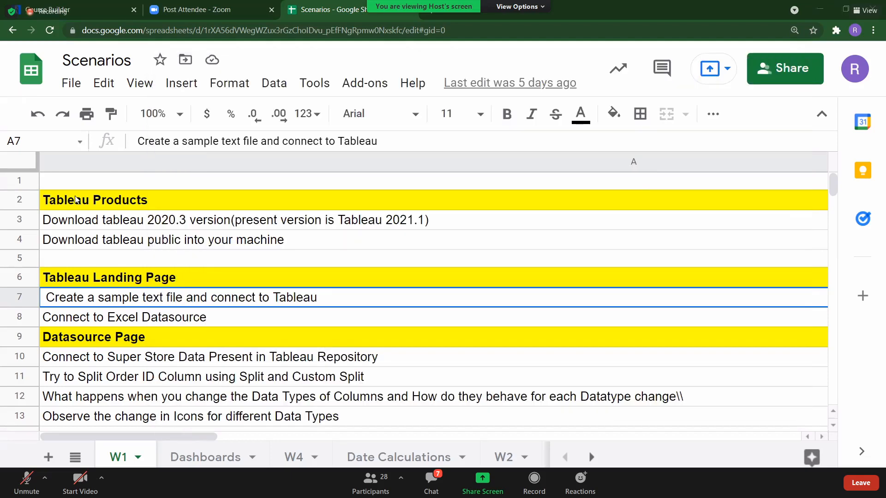
# Look for the Sample text file on the Windows desktop and return to the Tableau start page.
pyautogui.hotkey('alt', 'Tab')
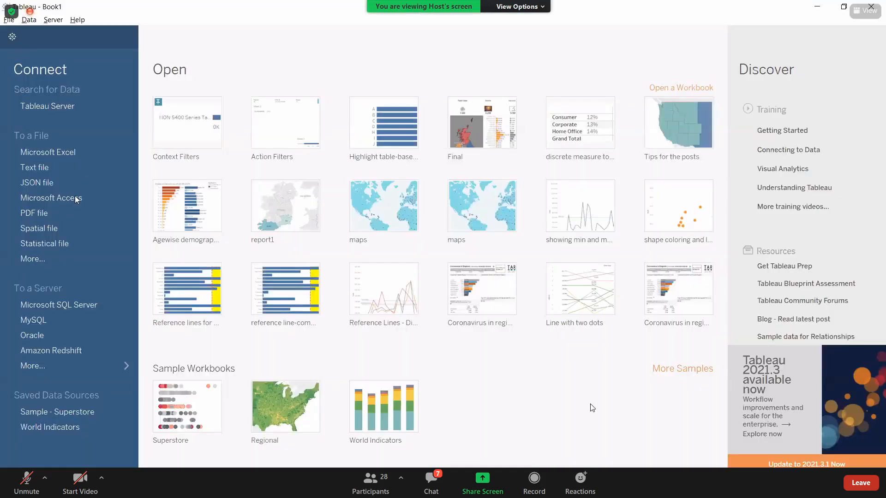
pyautogui.press('super+d')
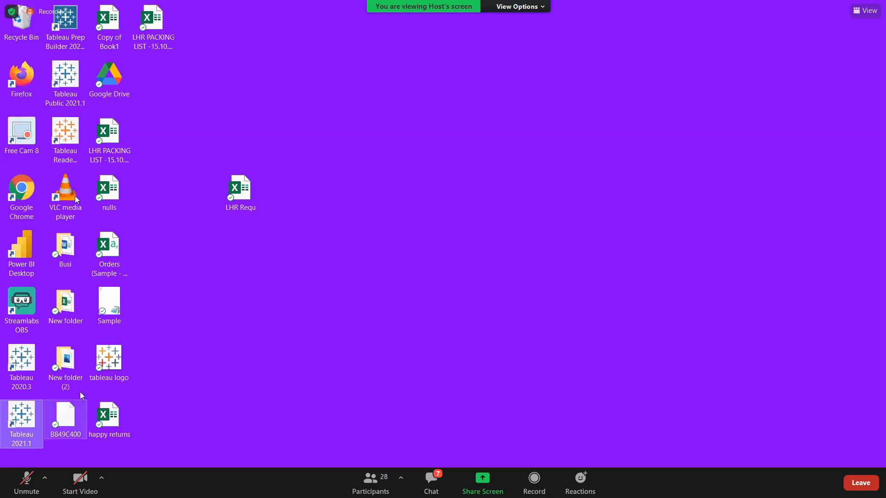
pyautogui.click(237, 312)
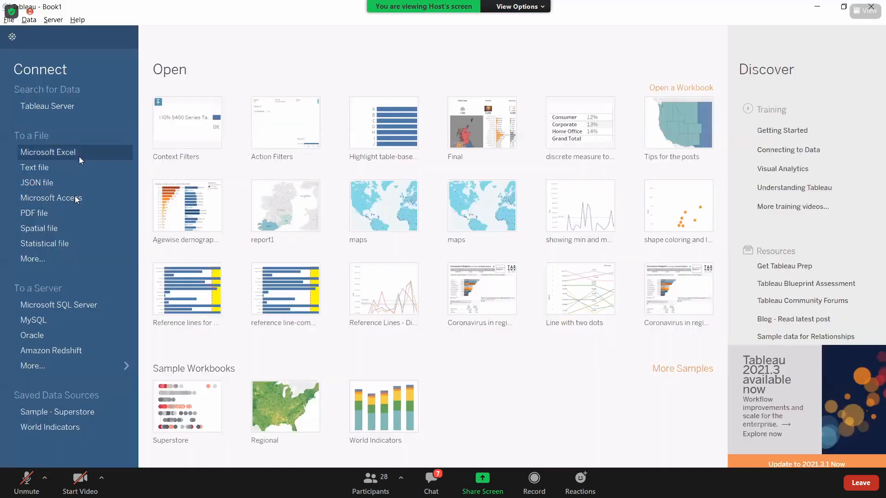
# Connect to the Sample text file on the Desktop and dismiss the Go to Worksheet hint.
pyautogui.click(46, 169)
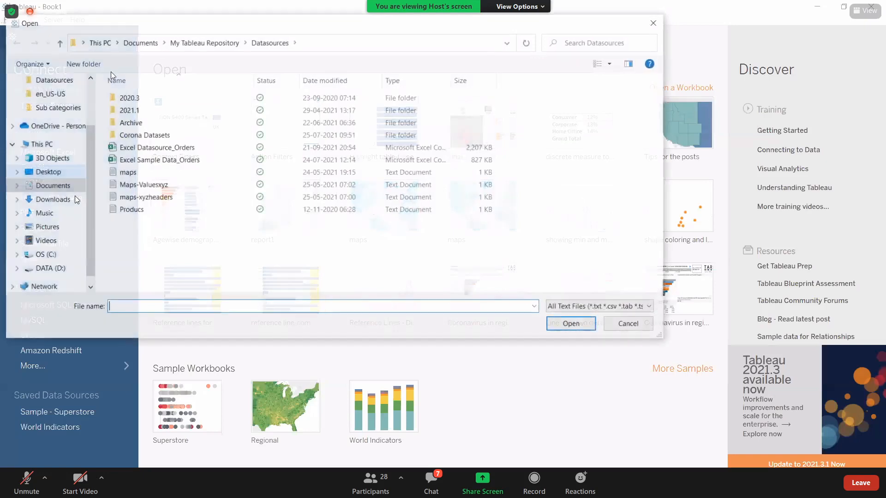
pyautogui.click(203, 43)
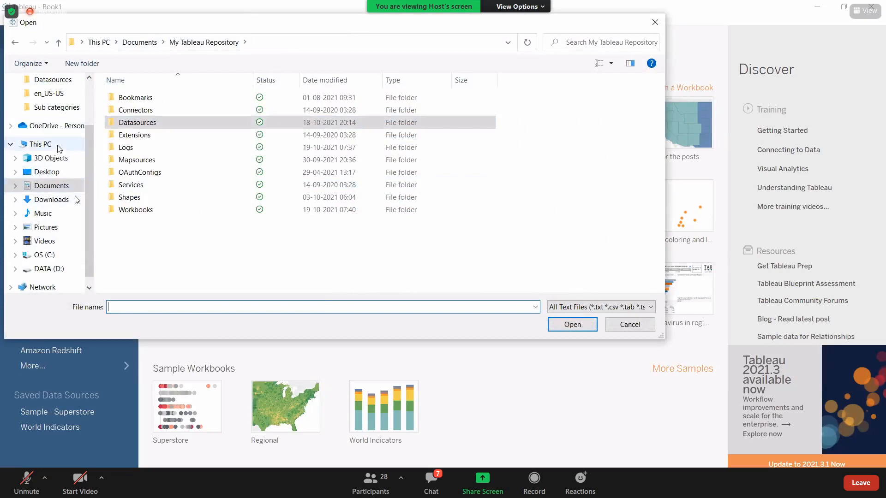
pyautogui.click(59, 145)
pyautogui.click(66, 175)
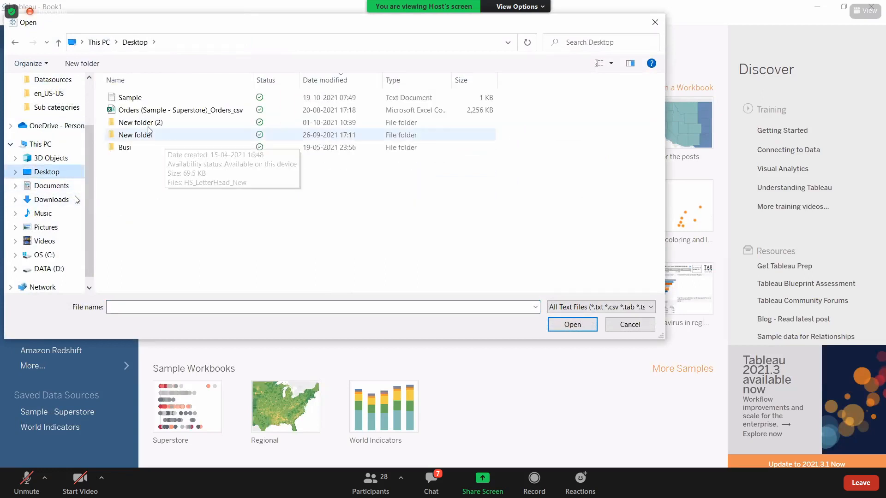
pyautogui.click(139, 101)
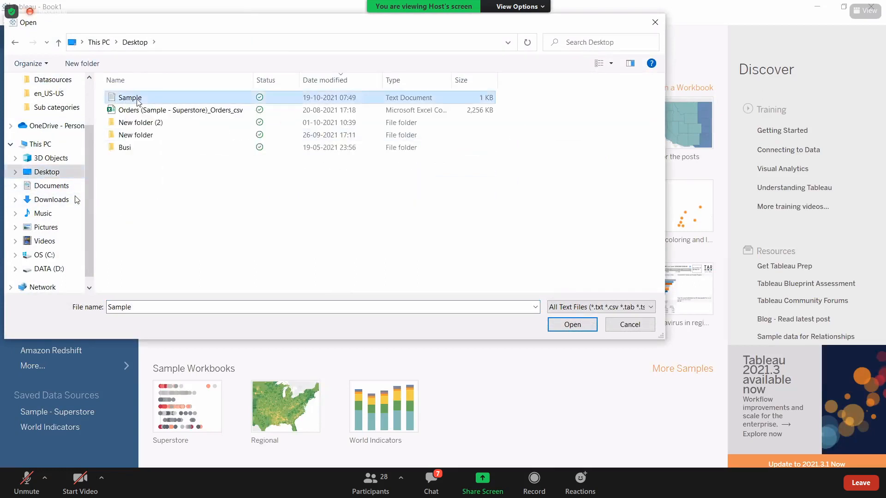
pyautogui.click(569, 325)
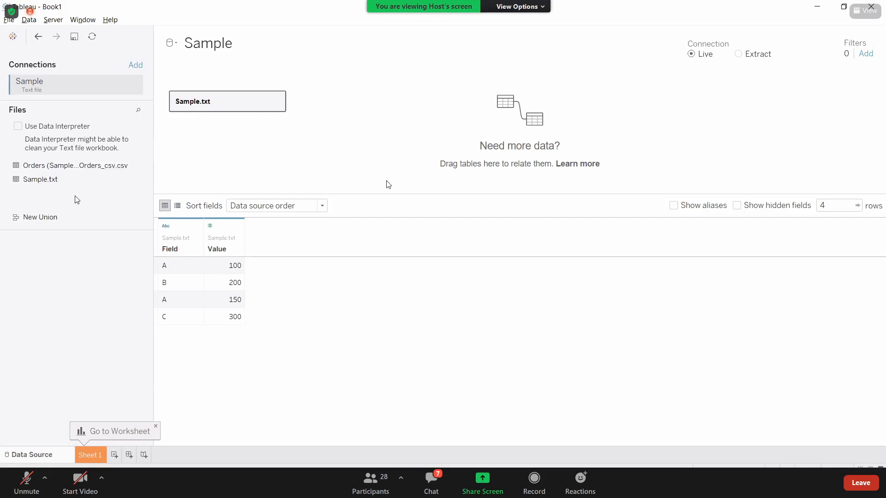
pyautogui.click(156, 427)
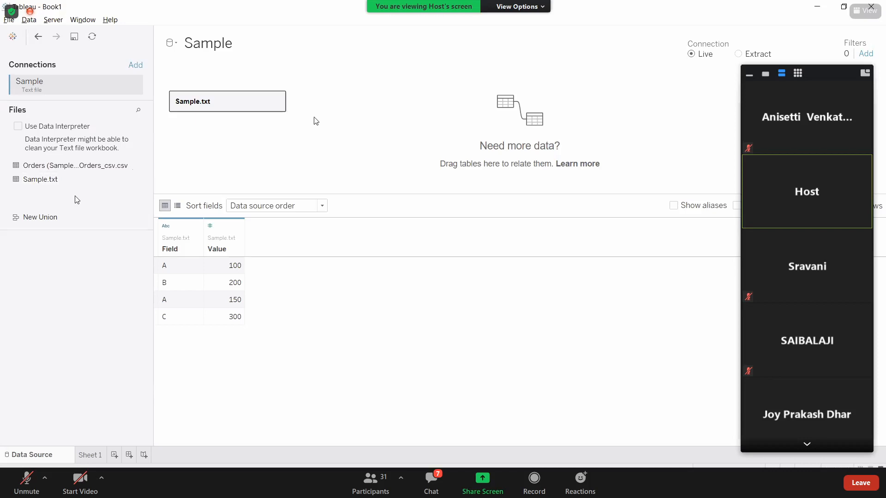
pyautogui.click(751, 75)
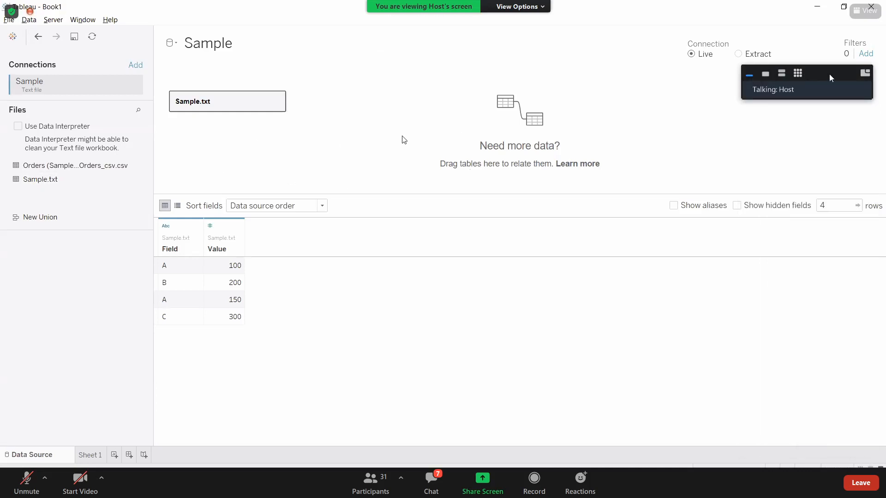
pyautogui.moveTo(828, 74); pyautogui.dragTo(797, 468)
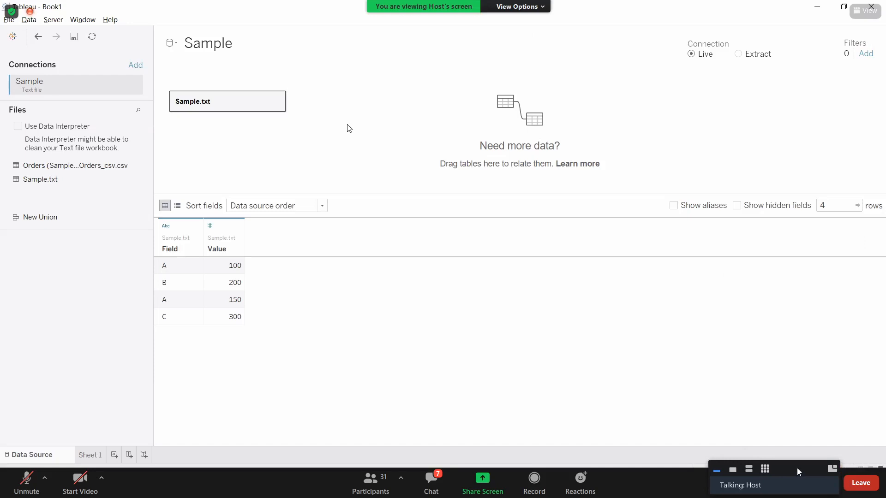
pyautogui.moveTo(797, 468); pyautogui.dragTo(798, 473)
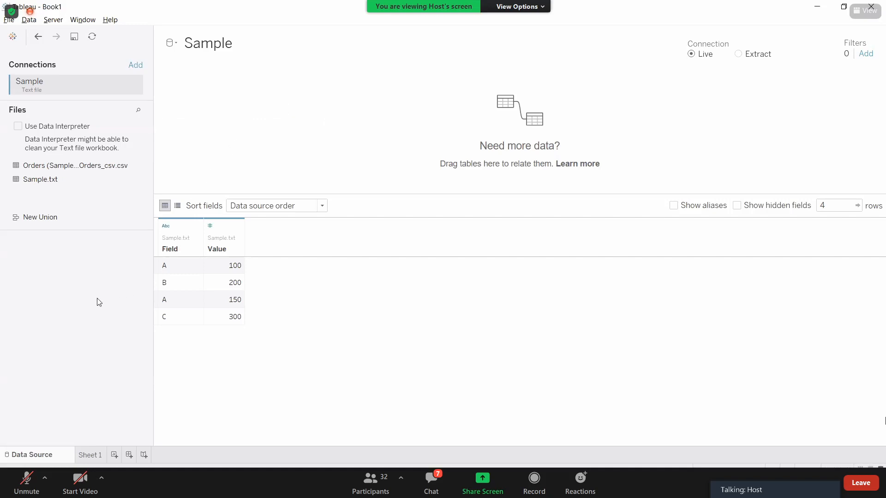
# Remove the Sample.txt table from the data source canvas and add it back from the file list.
pyautogui.moveTo(97, 298); pyautogui.dragTo(73, 284)
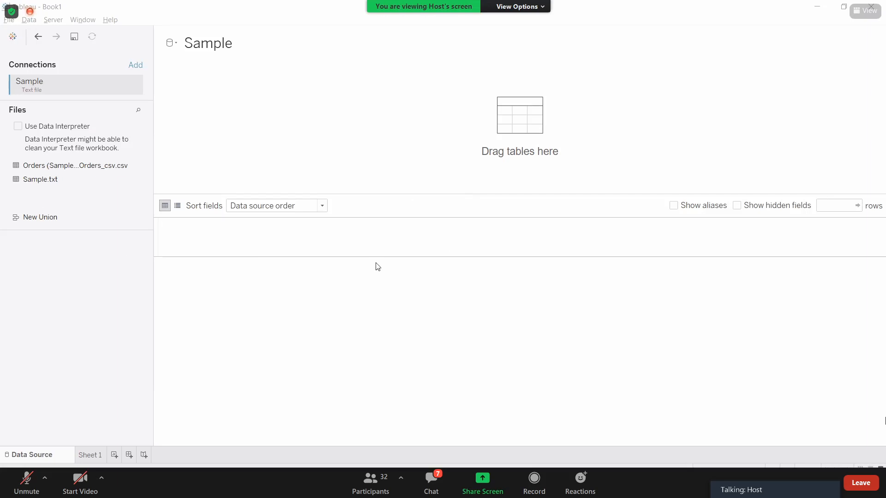
pyautogui.click(51, 179)
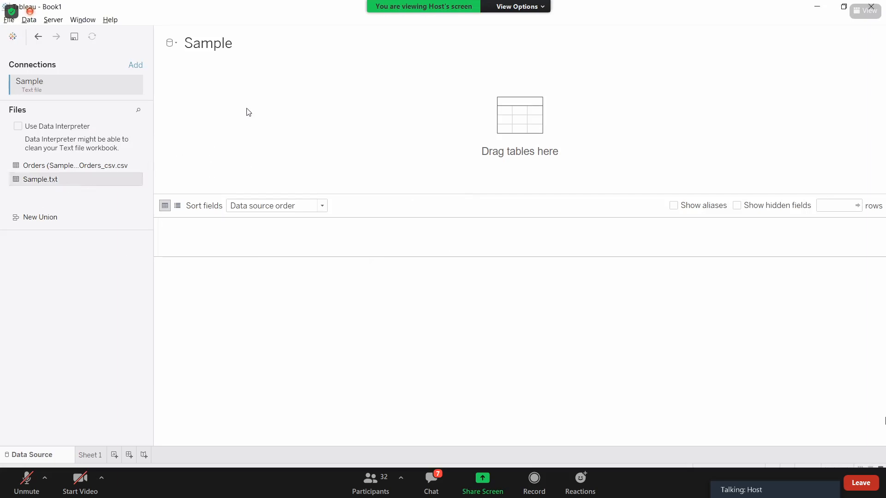
pyautogui.moveTo(248, 112); pyautogui.dragTo(248, 112)
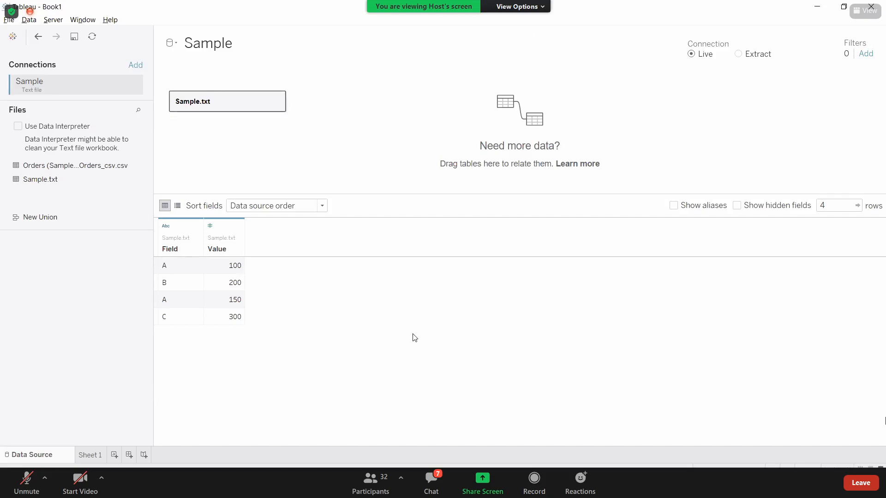
# Switch to the Scenarios Google Sheet, review the Connect to Excel Datasource task in A8, and return to Tableau.
pyautogui.hotkey('alt', 'Tab')
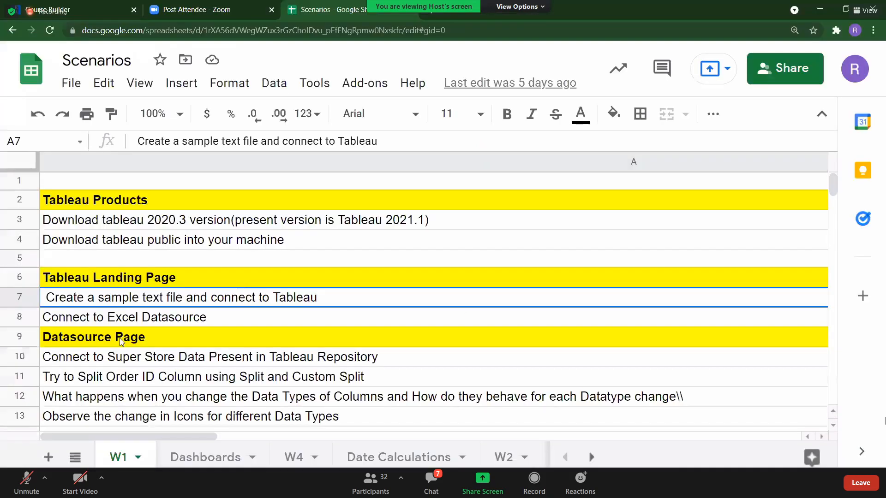
pyautogui.click(186, 321)
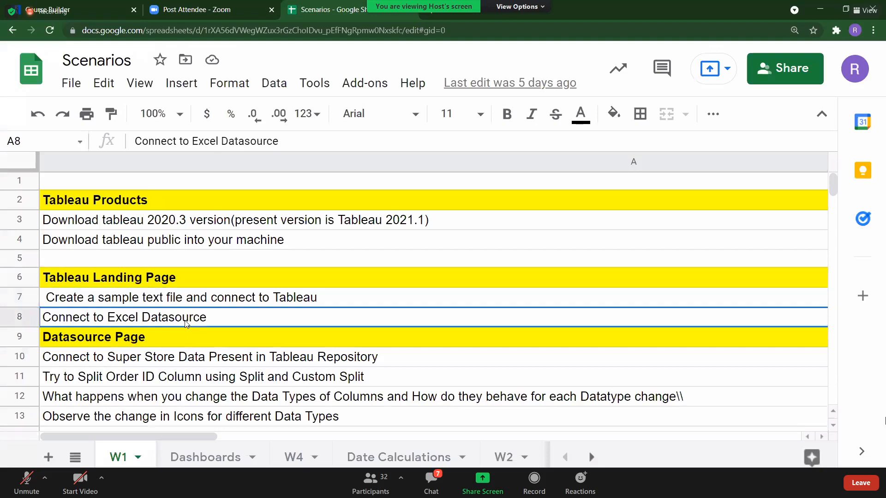
pyautogui.hotkey('alt', 'Tab')
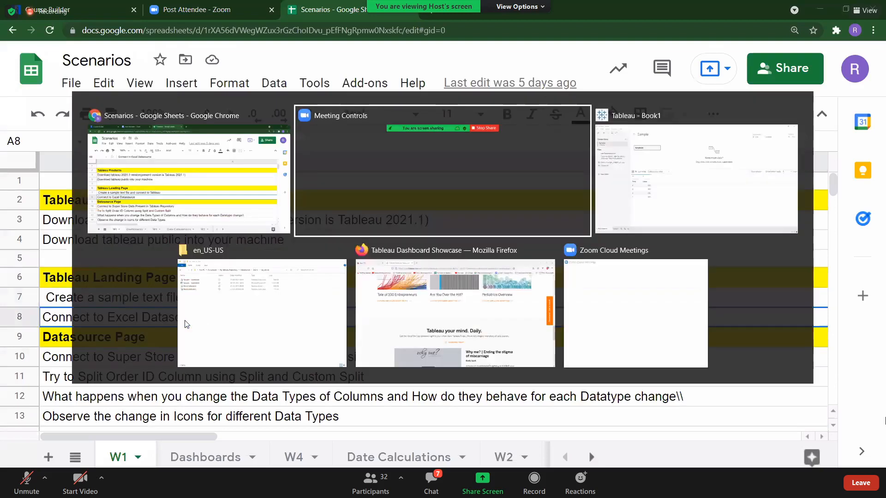
pyautogui.hotkey('alt', 'Tab')
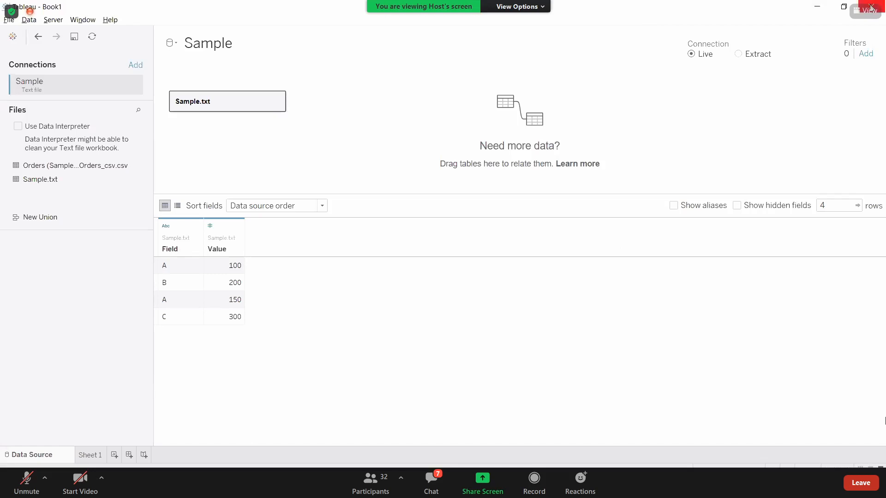
# View Sheet 1 with the Sample fields and close Tableau without saving the workbook.
pyautogui.click(96, 458)
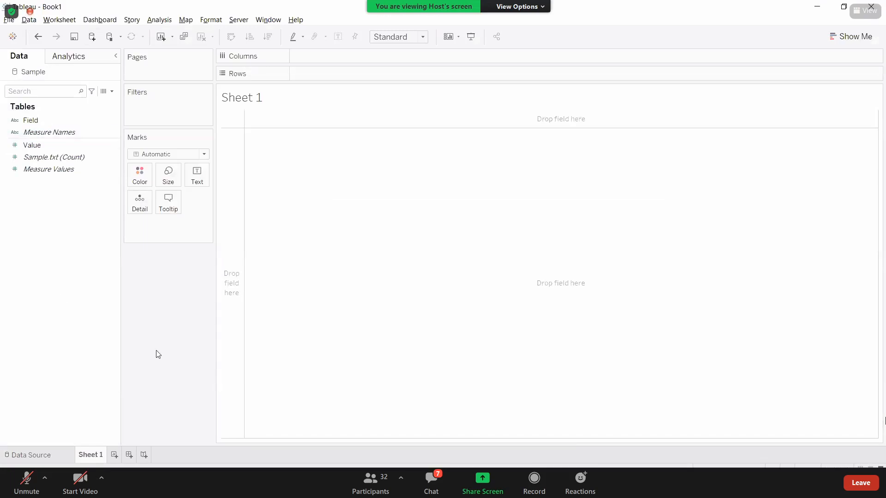
pyautogui.click(49, 459)
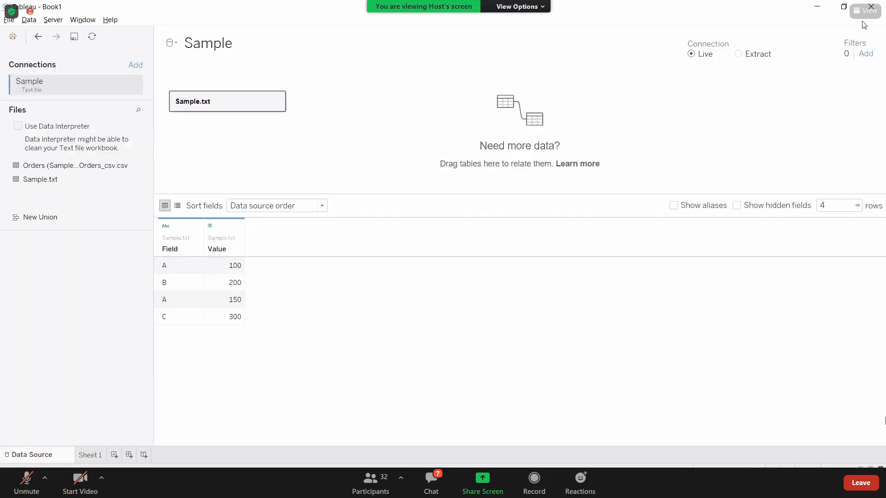
pyautogui.click(870, 7)
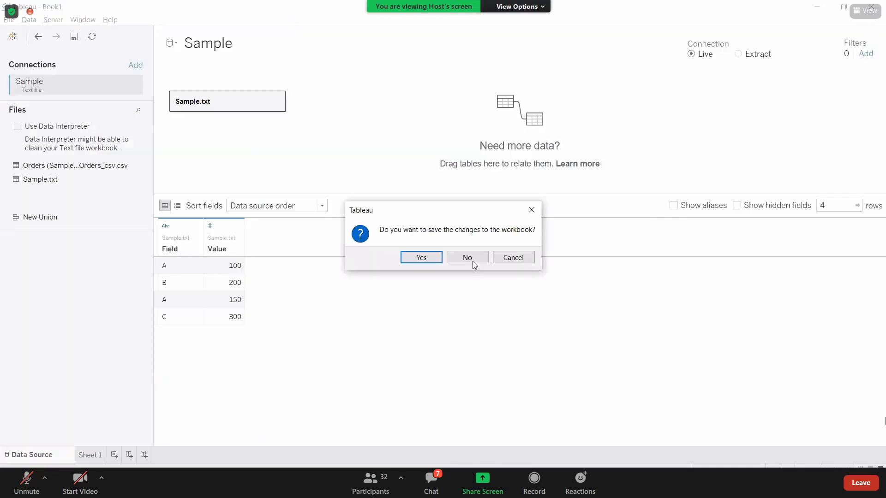
pyautogui.click(473, 261)
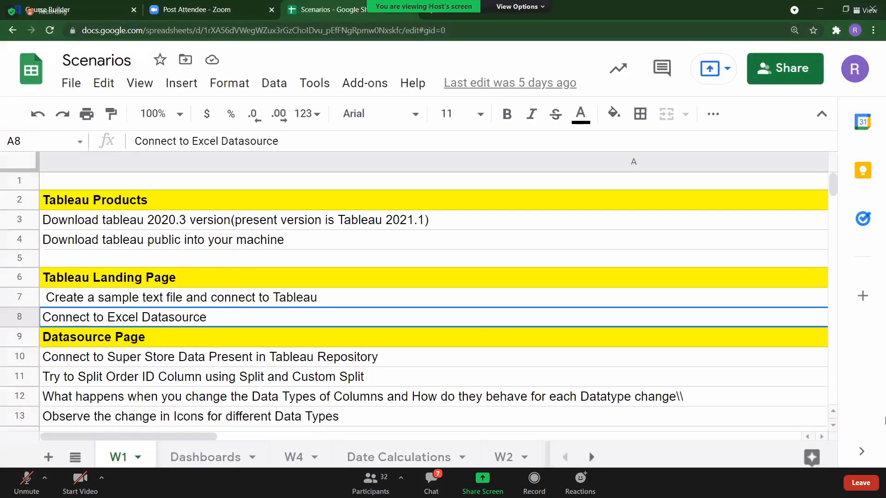
# Find Tableau 2021.1 among the installed apps and launch it.
pyautogui.press('super')
pyautogui.write('tab')
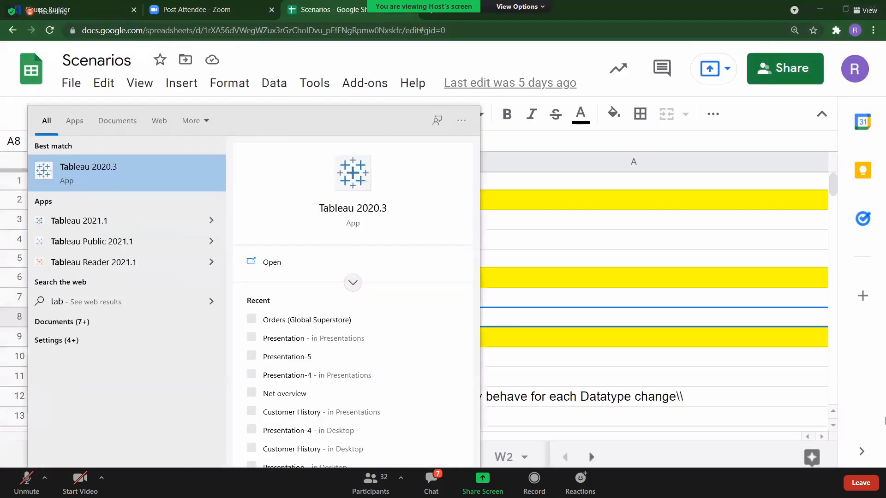
pyautogui.click(102, 222)
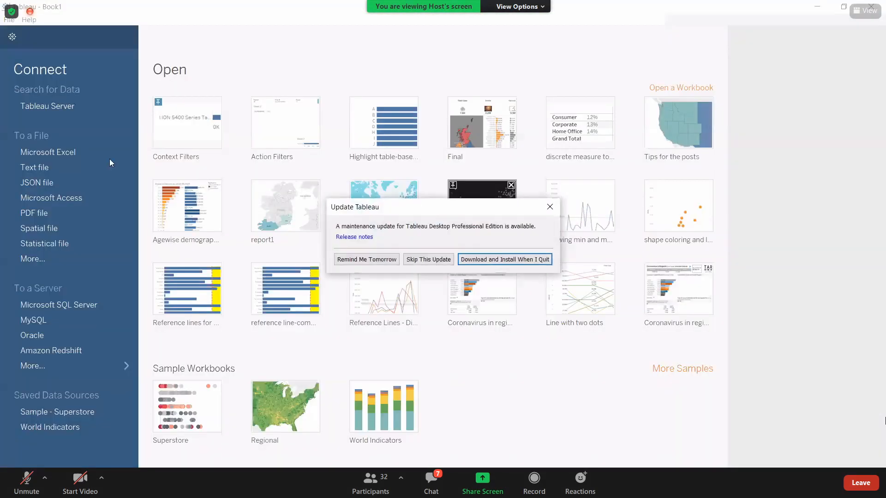
# Connect to the Sample - Superstore Excel file in My Tableau Repository > Datasources > 2021.1 > en_US-US.
pyautogui.click(84, 152)
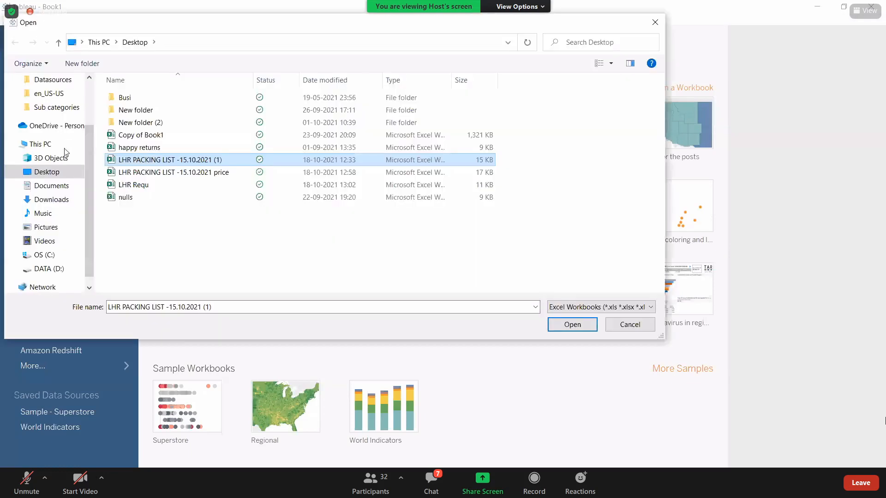
pyautogui.click(54, 187)
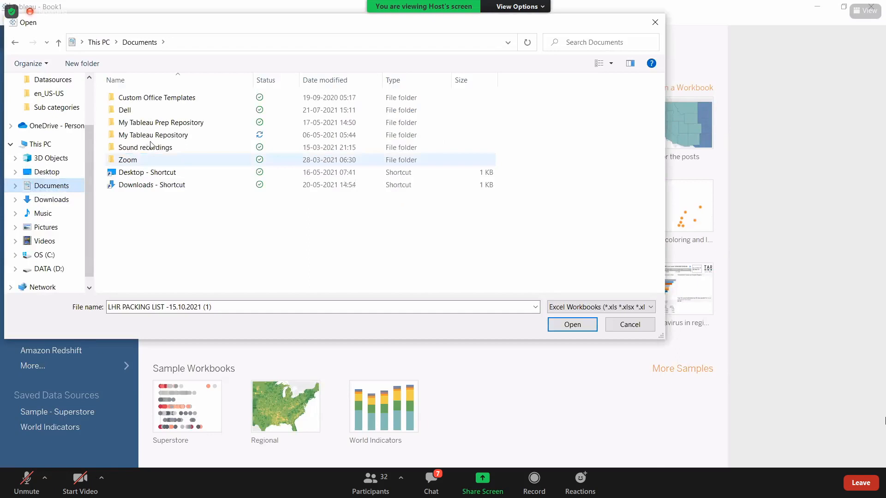
pyautogui.click(168, 135)
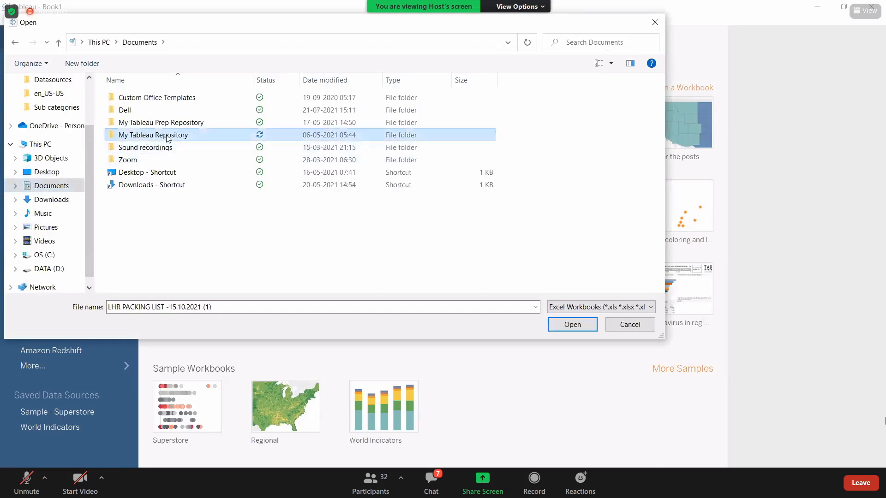
pyautogui.doubleClick(168, 136)
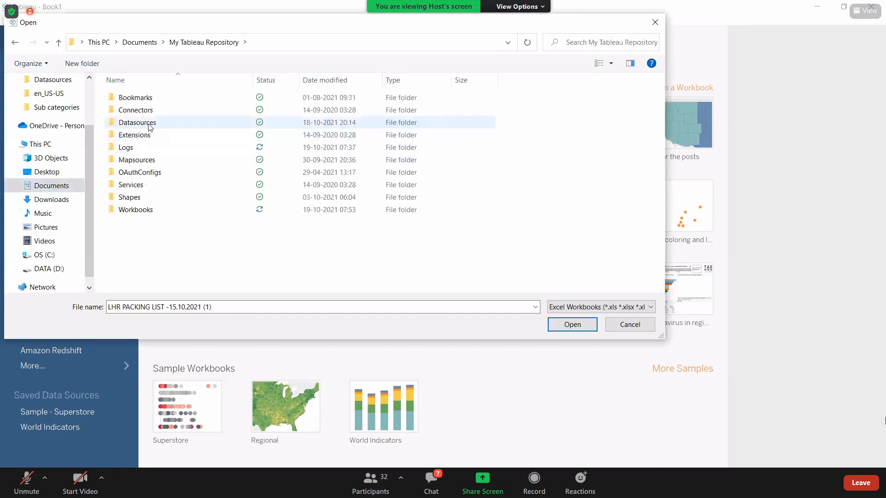
pyautogui.click(150, 125)
pyautogui.doubleClick(150, 126)
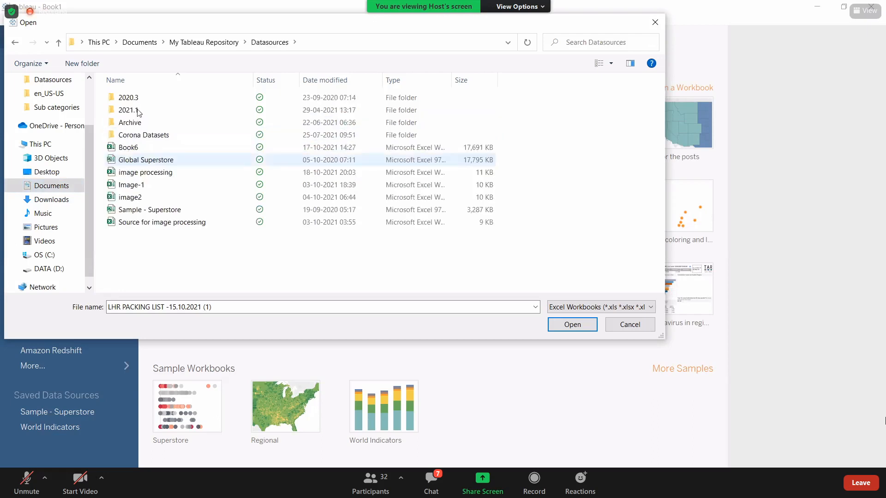
pyautogui.click(138, 112)
pyautogui.doubleClick(138, 112)
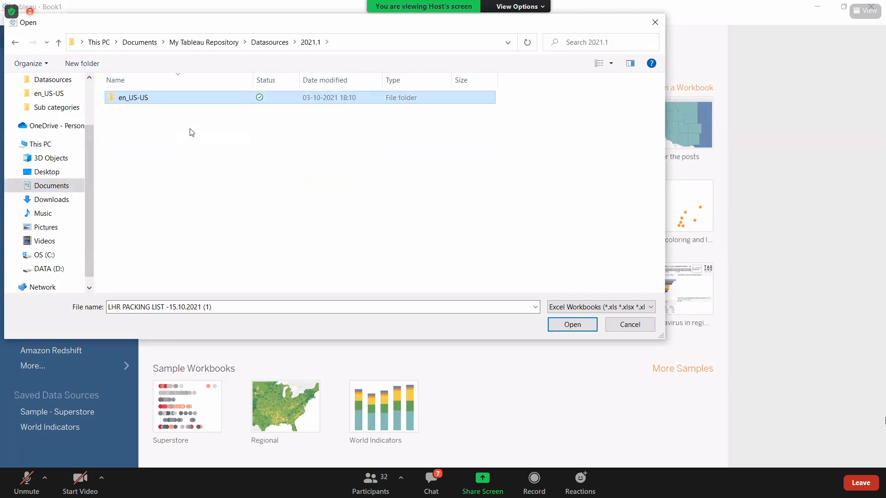
pyautogui.doubleClick(157, 96)
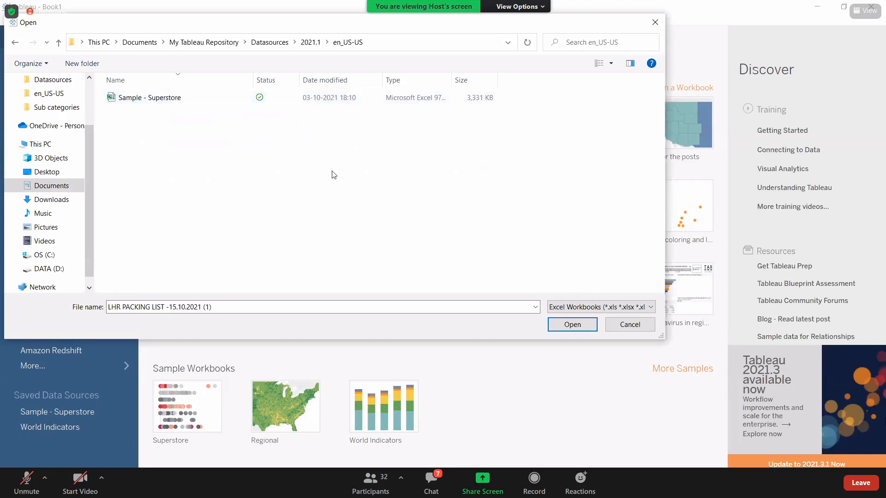
pyautogui.click(245, 101)
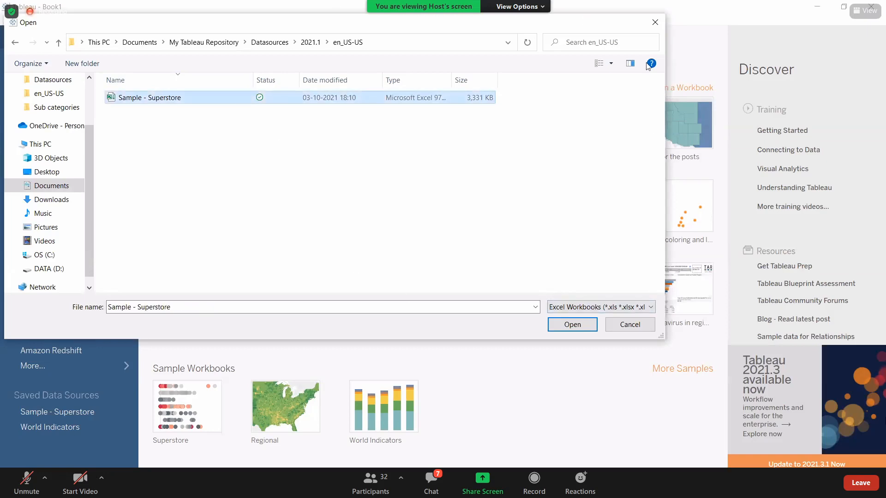
pyautogui.click(579, 322)
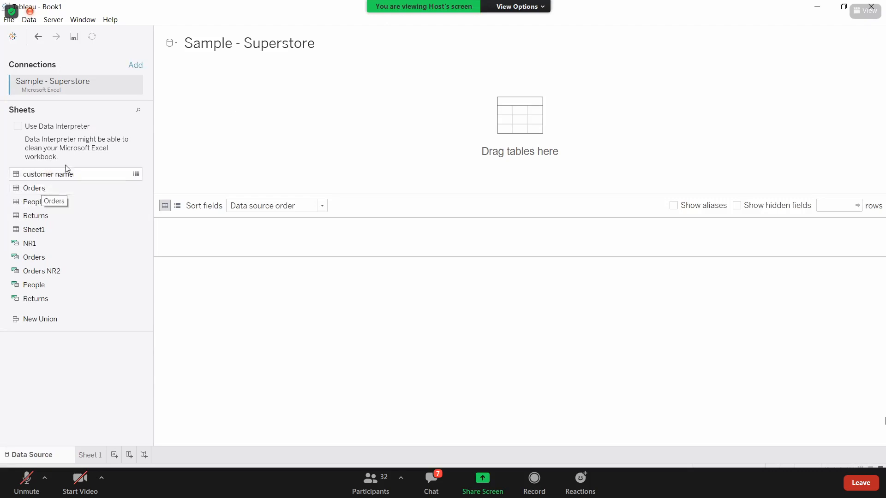
# Preview the data of the customer name sheet and close the preview.
pyautogui.click(43, 190)
pyautogui.click(140, 176)
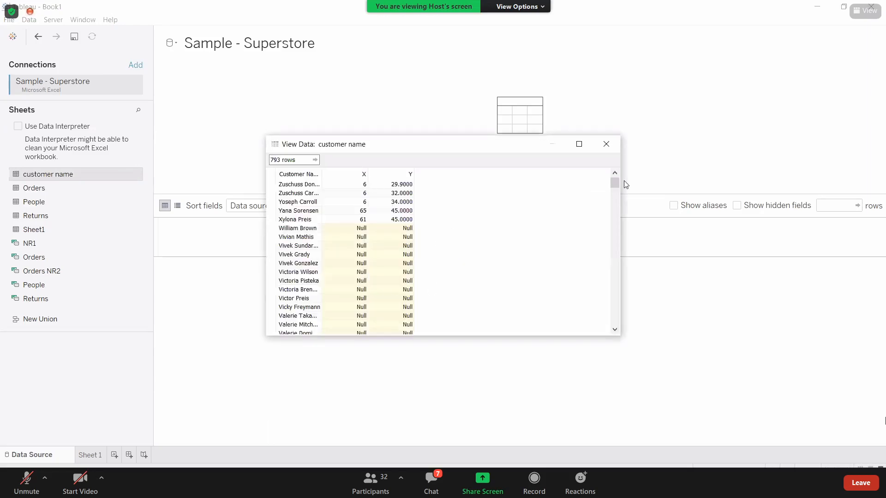
pyautogui.moveTo(615, 183)
pyautogui.mouseDown()
pyautogui.moveTo(627, 319)
pyautogui.moveTo(617, 184)
pyautogui.mouseUp()
pyautogui.click(606, 144)
# Preview the Orders sheet's data, close the preview, and add Orders to the data source canvas.
pyautogui.click(98, 196)
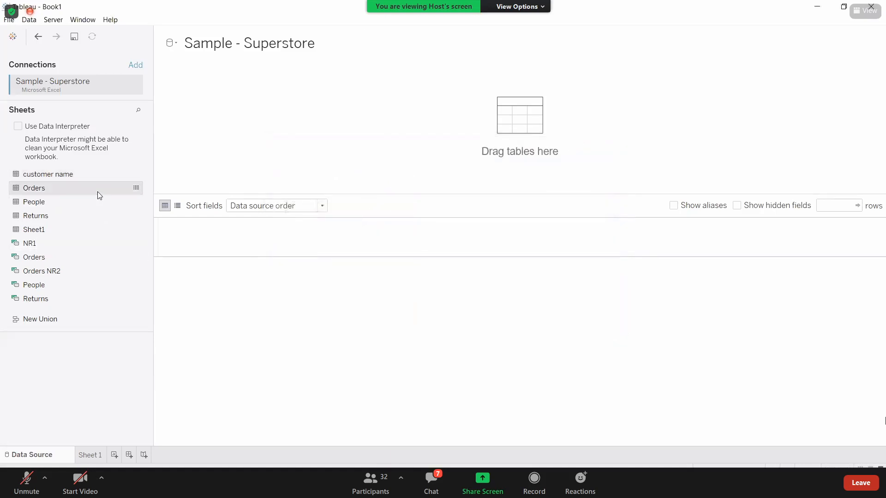
pyautogui.click(136, 188)
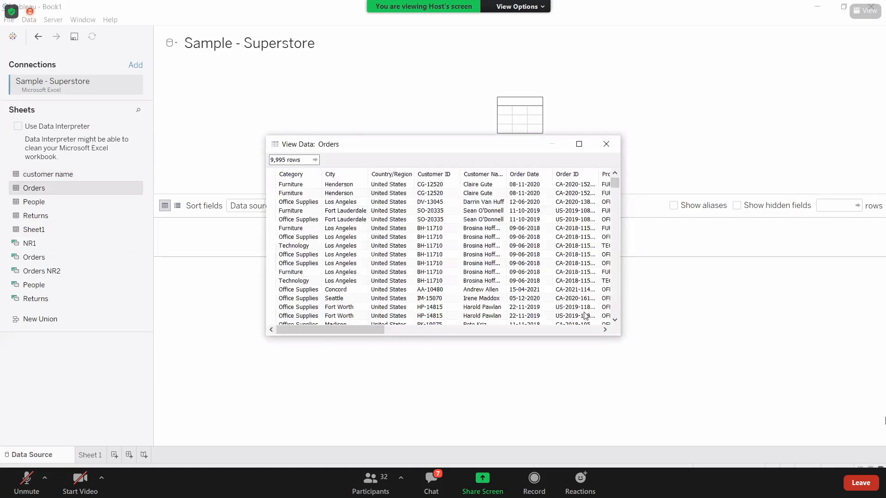
pyautogui.hscroll(10, 610, 318)
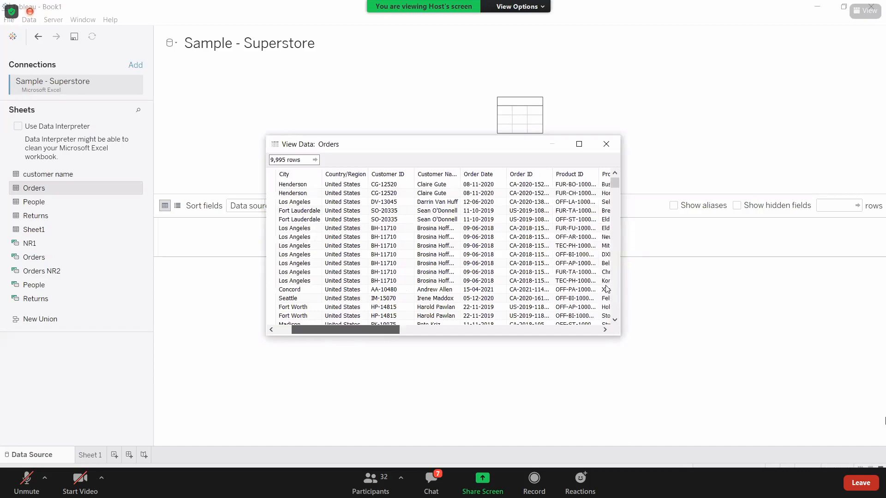
pyautogui.click(606, 144)
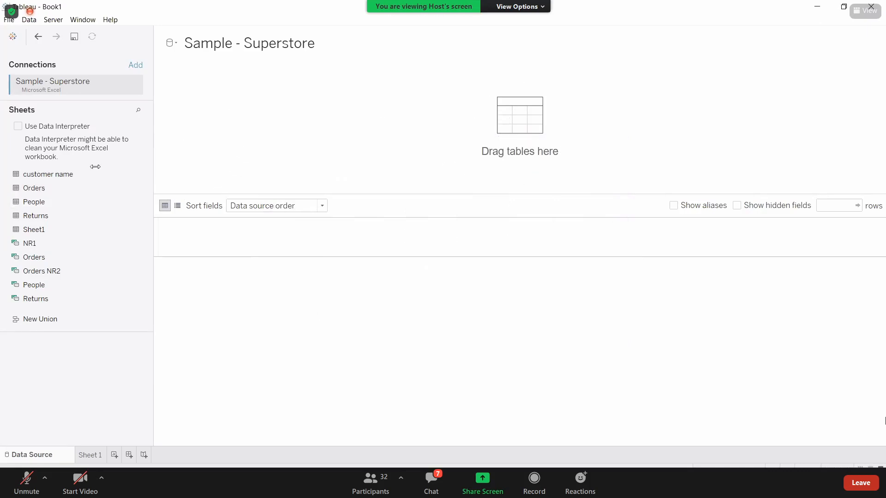
pyautogui.doubleClick(34, 188)
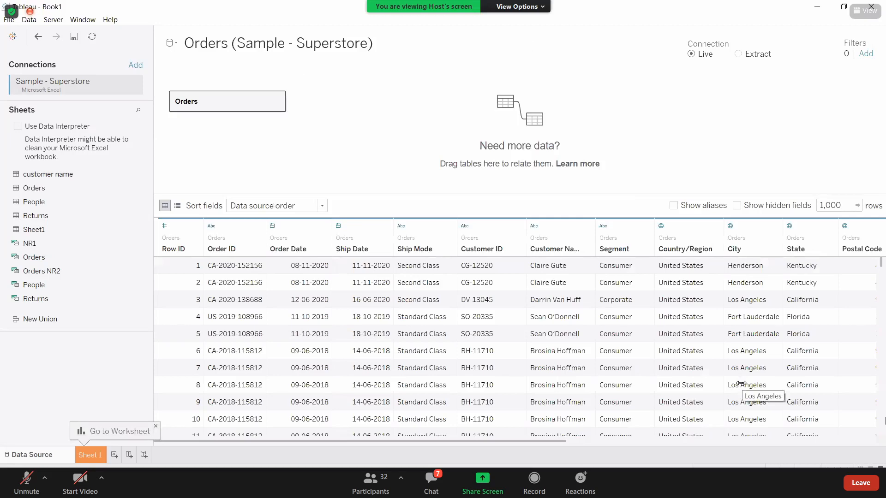
# Switch to the Scenarios Google Sheet, review the Super Store connection and Order ID split tasks in A10 and A11, and return to Tableau.
pyautogui.hotkey('alt', 'Tab')
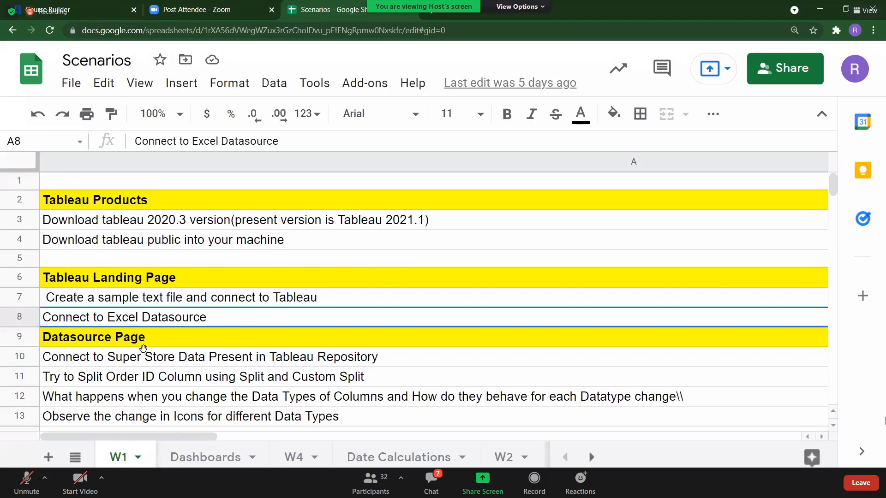
pyautogui.click(231, 355)
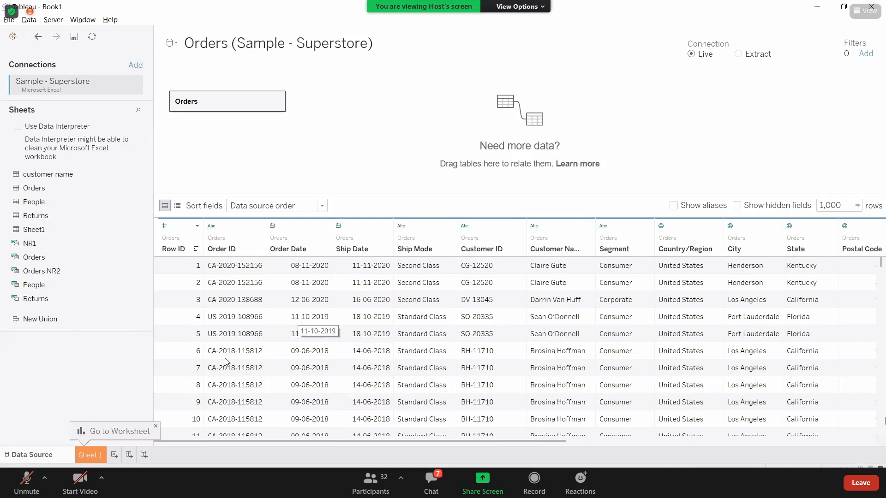
pyautogui.hotkey('alt', 'Tab')
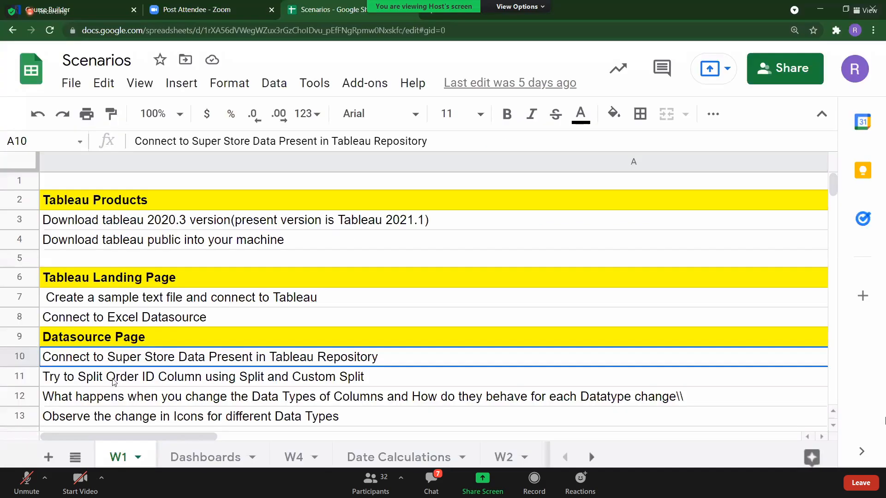
pyautogui.click(114, 379)
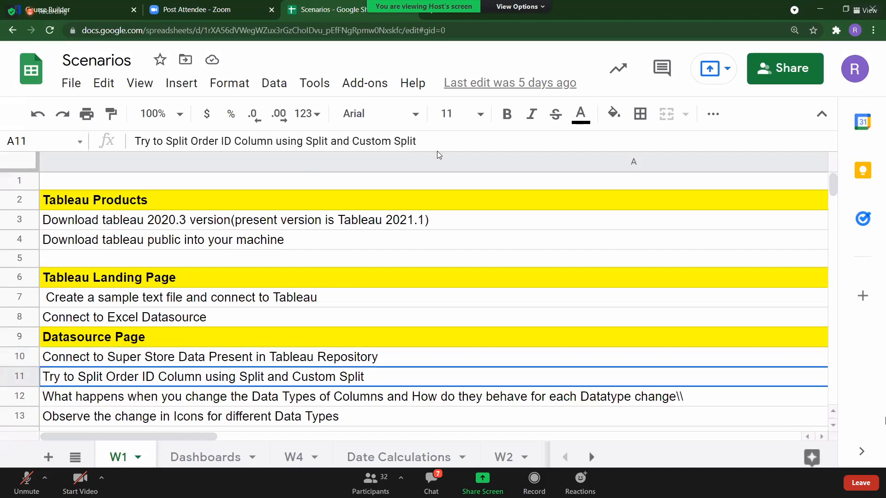
pyautogui.hotkey('alt', 'Tab')
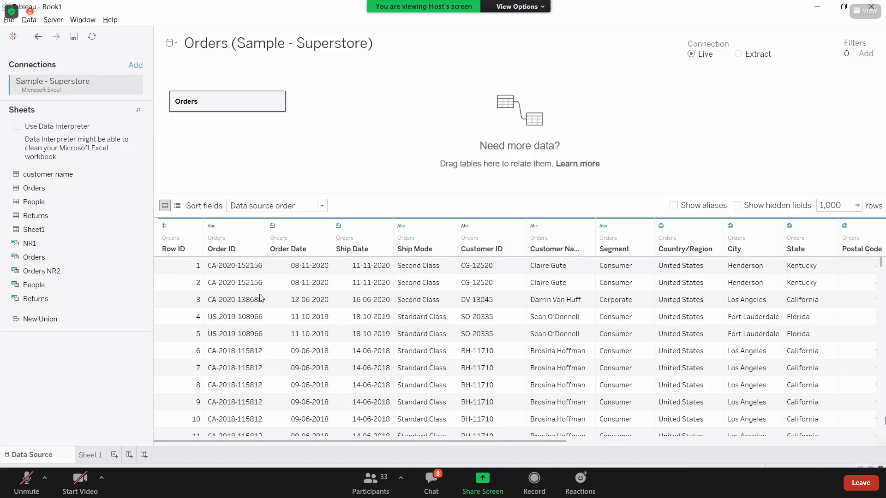
pyautogui.hotkey('alt', 'Tab')
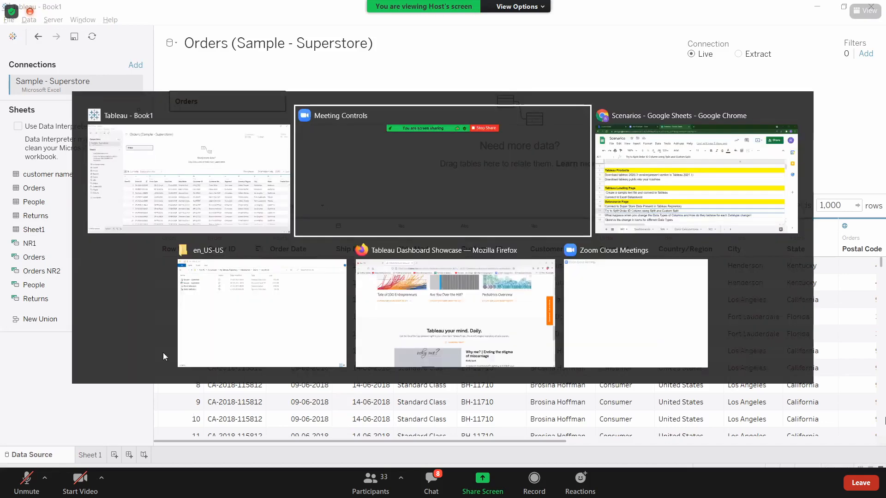
pyautogui.hotkey('alt', 'Tab')
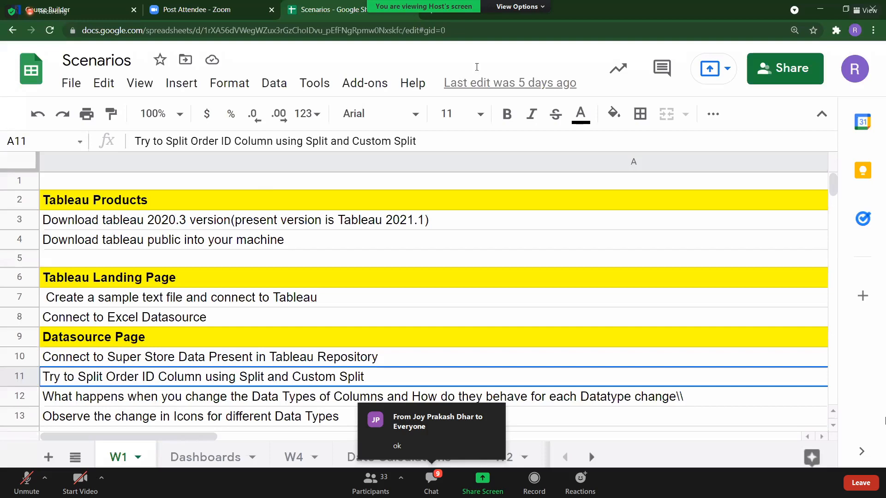
pyautogui.hotkey('alt', 'Tab')
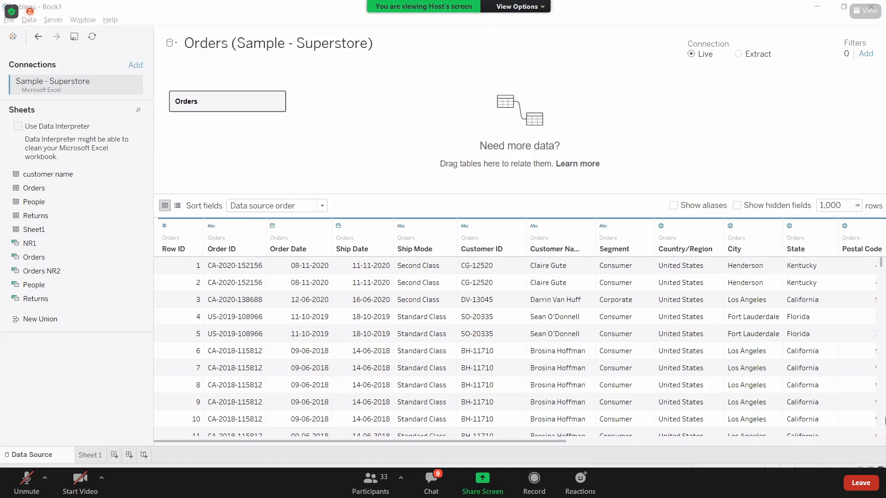
# Switch to the en_US-US folder in File Explorer and open the Sample - Superstore workbook in Excel.
pyautogui.hotkey('alt', 'Tab')
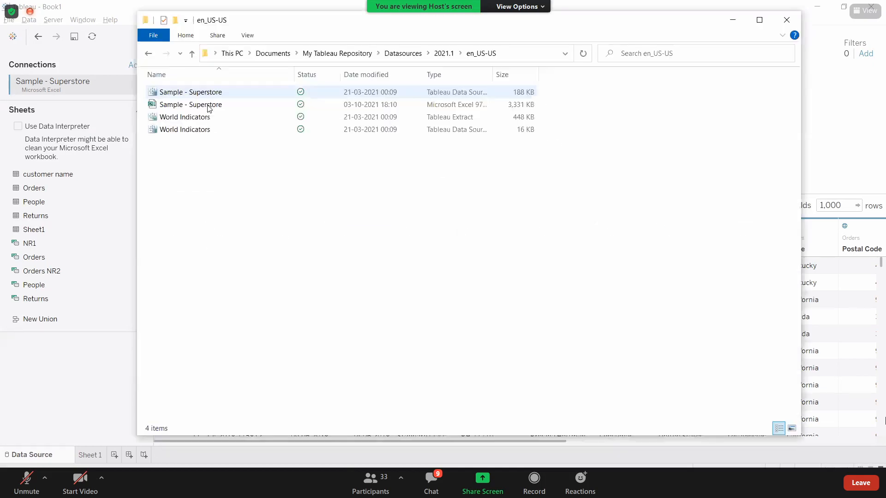
pyautogui.press('Down')
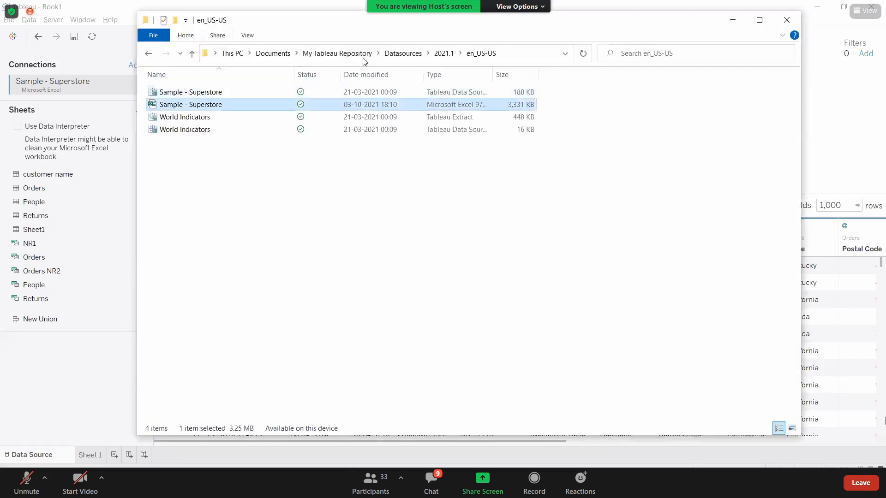
pyautogui.doubleClick(215, 105)
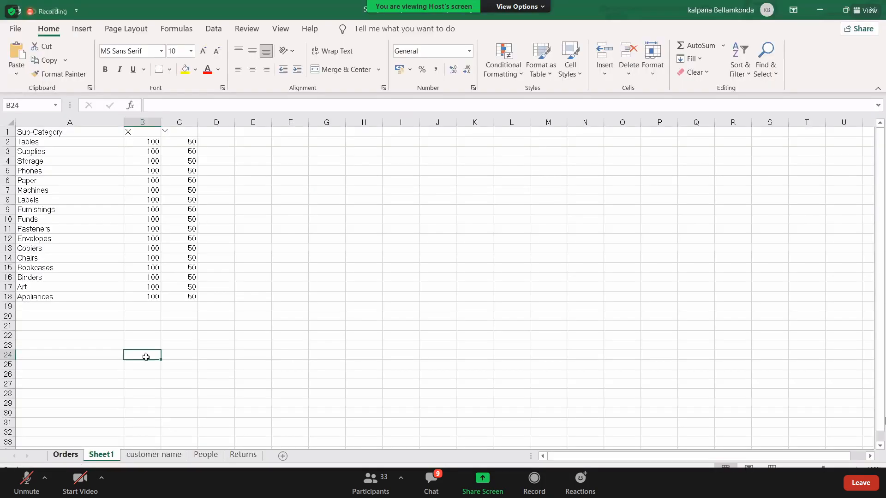
# Look through the Superstore workbook's worksheets, including Orders, Sheet1 and Returns.
pyautogui.click(66, 455)
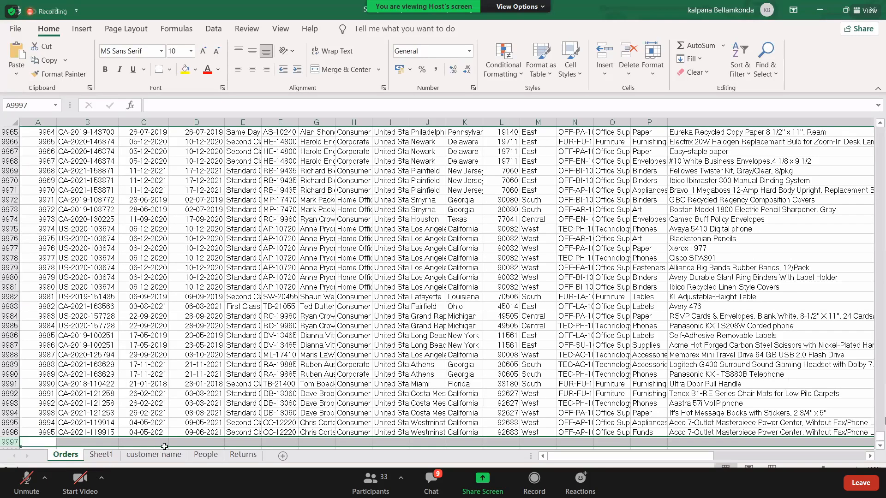
pyautogui.hotkey('ctrl', 'pagedown')
pyautogui.hotkey('ctrl', 'pagedown')
pyautogui.hotkey('ctrl', 'pagedown')
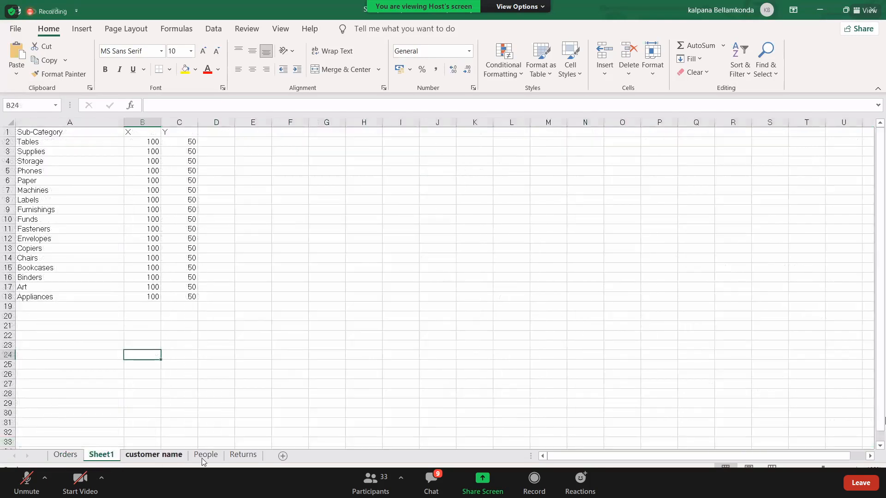
pyautogui.click(243, 459)
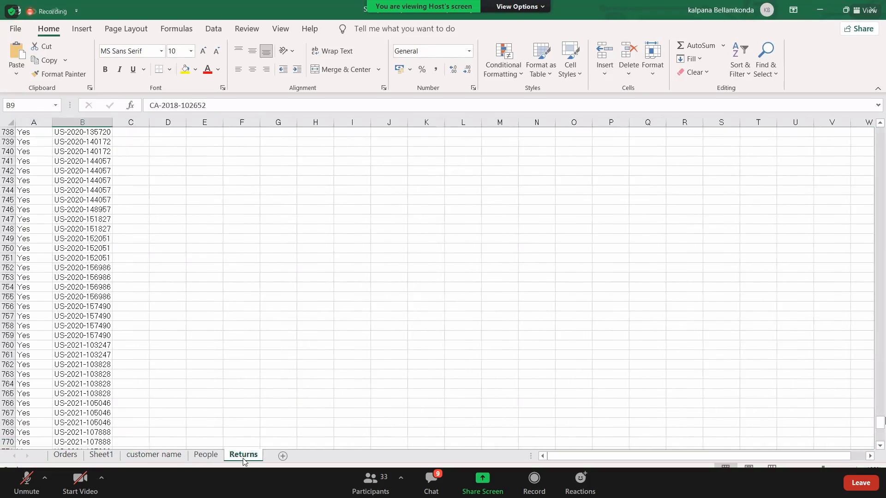
# Switch to Tableau to view the Orders data source, and return to the Sample - Superstore workbook in Excel.
pyautogui.hotkey('alt', 'Tab')
pyautogui.hotkey('alt', 'Tab')
pyautogui.press('Tab')
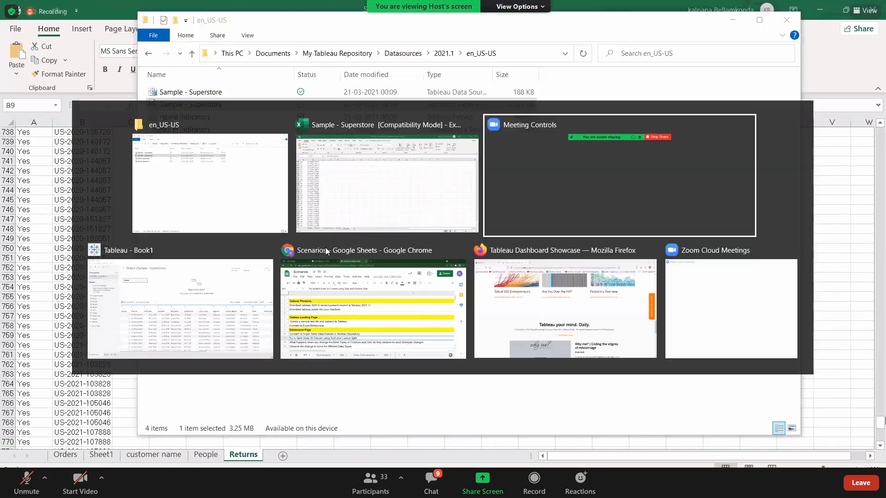
pyautogui.hotkey('alt', 'Tab')
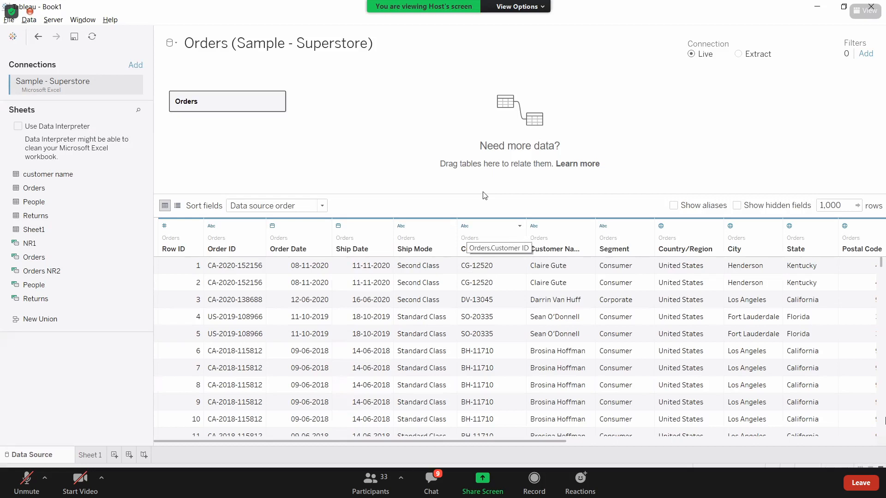
pyautogui.moveTo(612, 487)
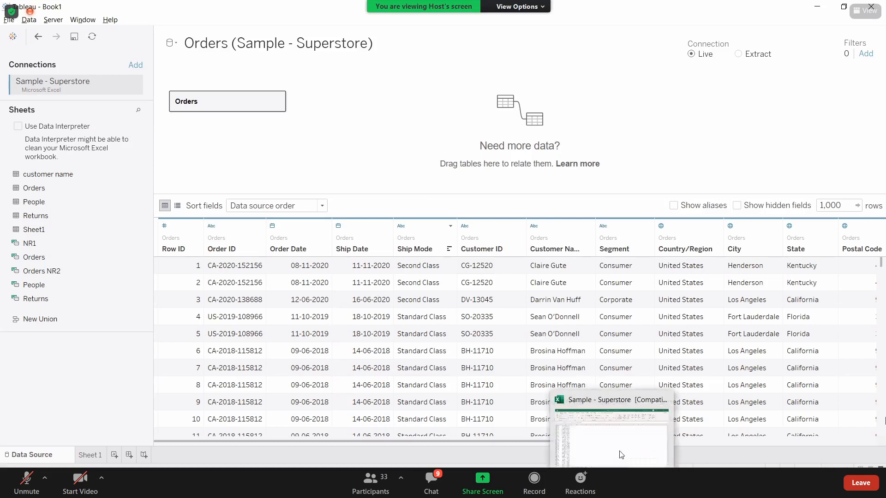
pyautogui.click(619, 437)
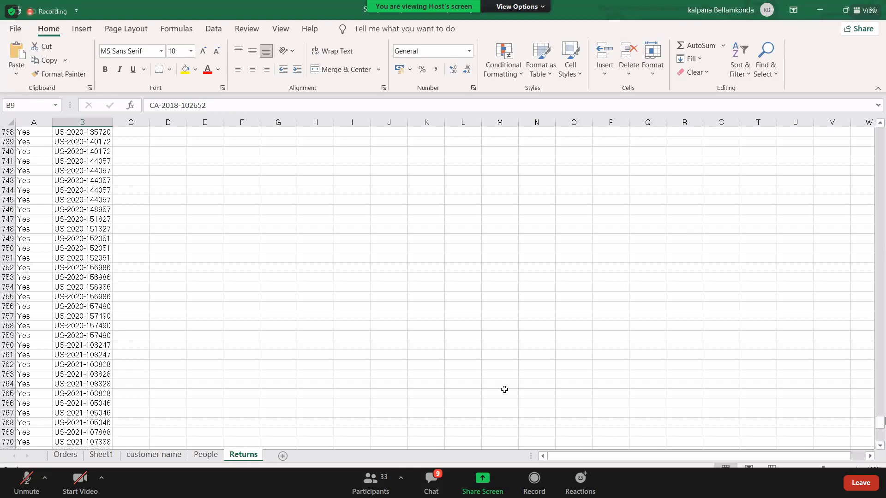
# Switch to Tableau and show the metadata list of the Orders table's fields.
pyautogui.click(633, 486)
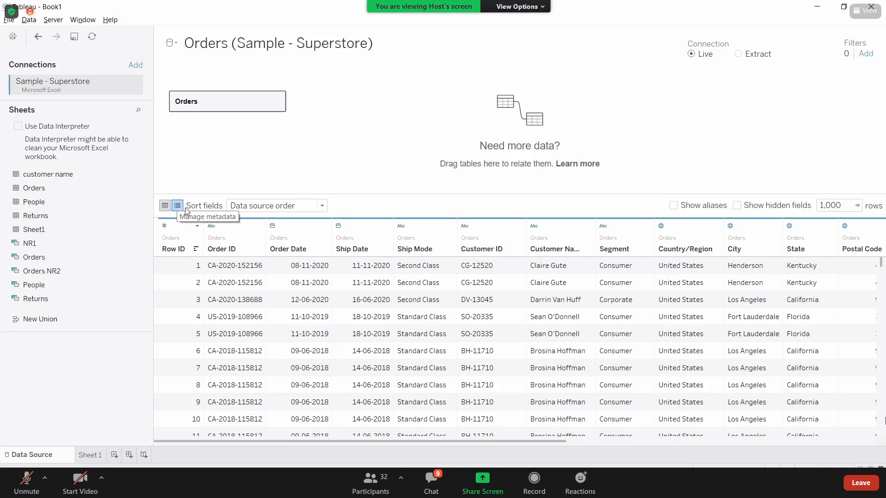
pyautogui.click(178, 206)
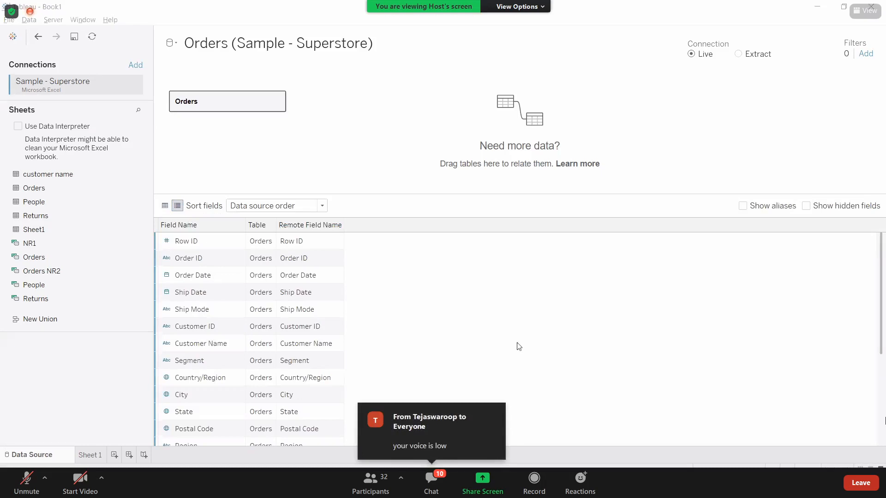
pyautogui.press('XF86AudioRaiseVolume')
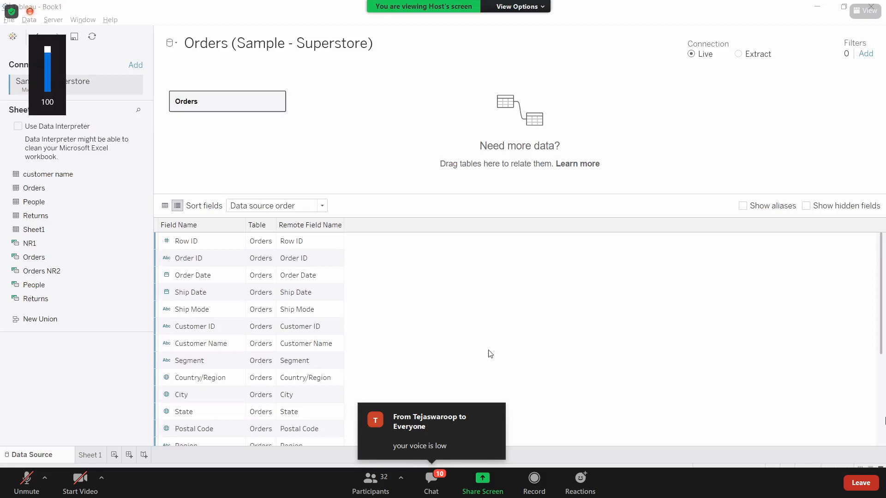
pyautogui.press('XF86MonBrightnessUp')
pyautogui.press('XF86MonBrightnessUp')
pyautogui.press('XF86MonBrightnessUp')
pyautogui.press('XF86MonBrightnessUp')
pyautogui.press('XF86MonBrightnessUp')
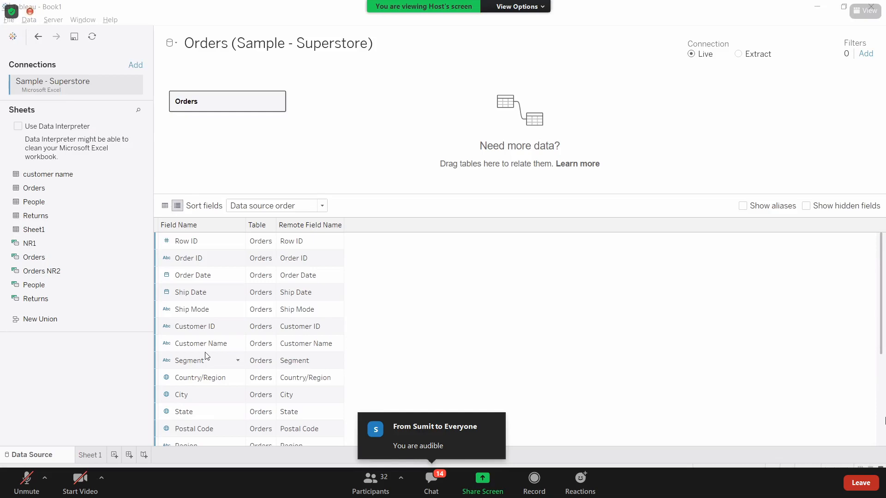
# Compare the Orders table's data grid with its metadata list, ending in the data grid.
pyautogui.click(164, 207)
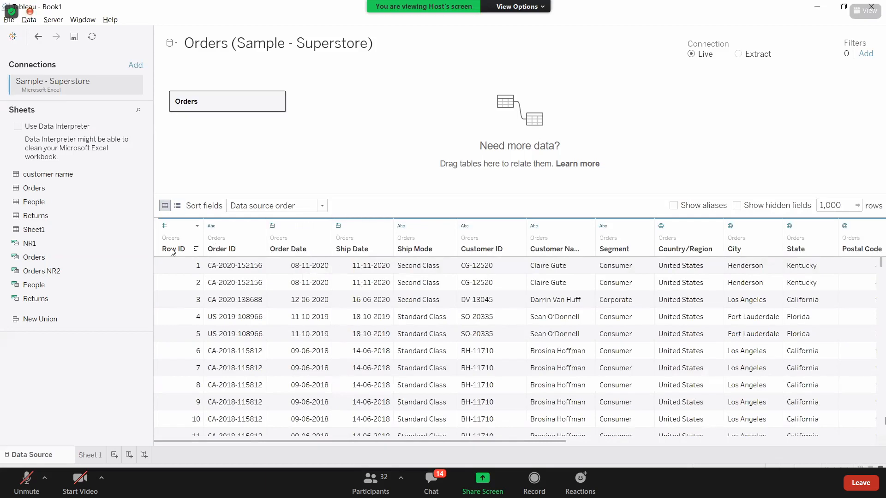
pyautogui.click(178, 207)
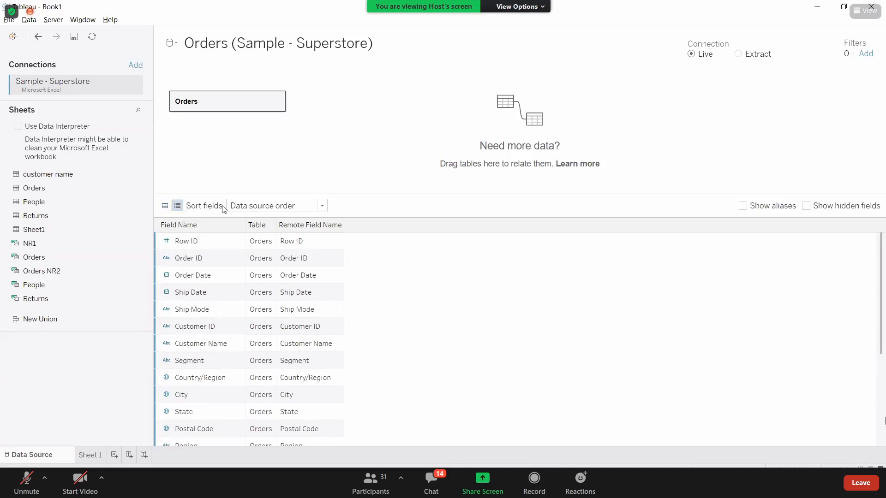
pyautogui.click(165, 208)
# Sort the Orders fields A to Z ascending and look across the reordered columns.
pyautogui.click(321, 209)
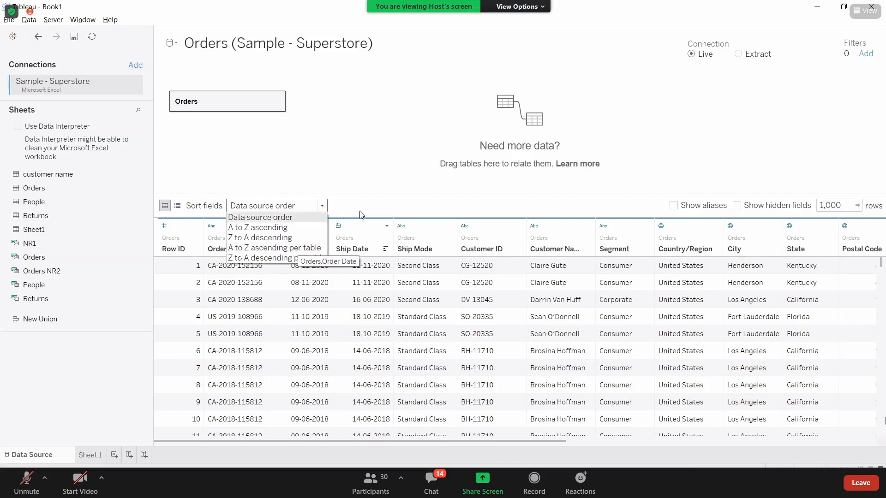
pyautogui.click(253, 201)
pyautogui.click(253, 202)
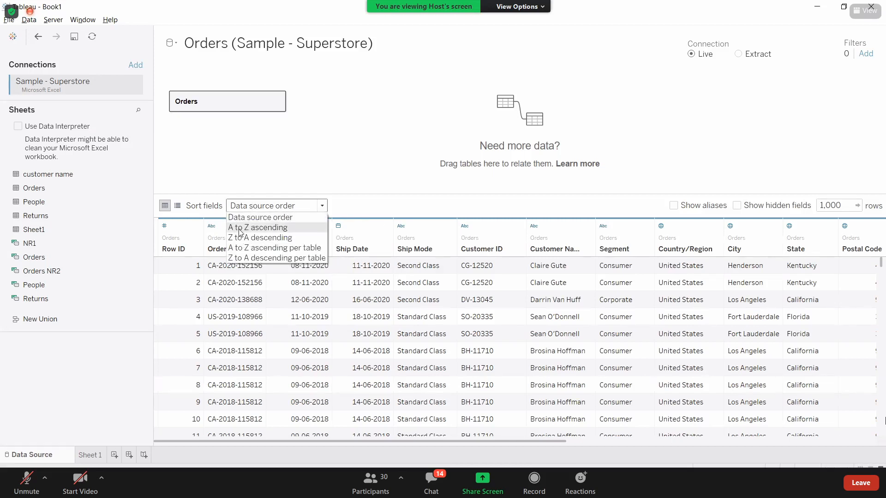
pyautogui.click(249, 227)
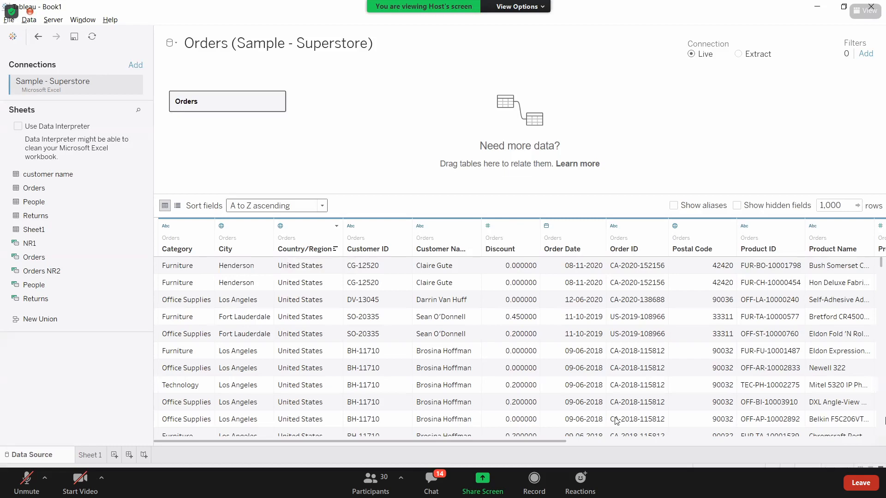
pyautogui.moveTo(558, 441); pyautogui.dragTo(730, 418)
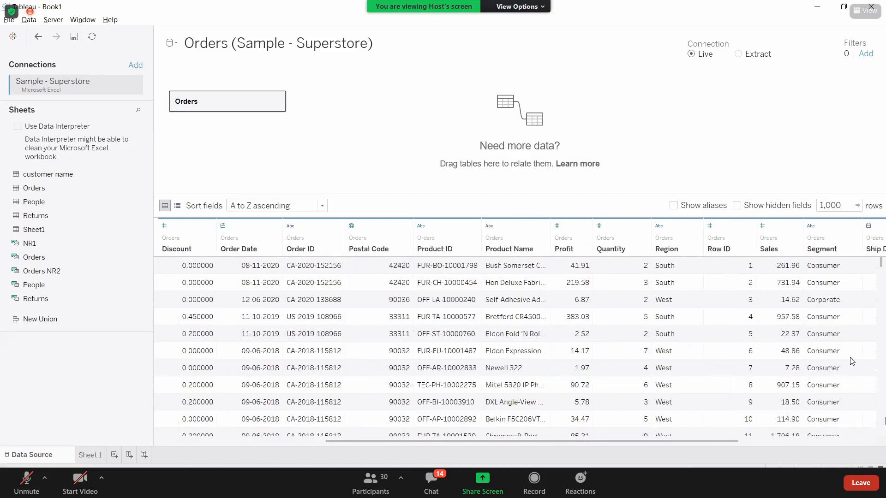
pyautogui.moveTo(851, 362); pyautogui.dragTo(885, 355)
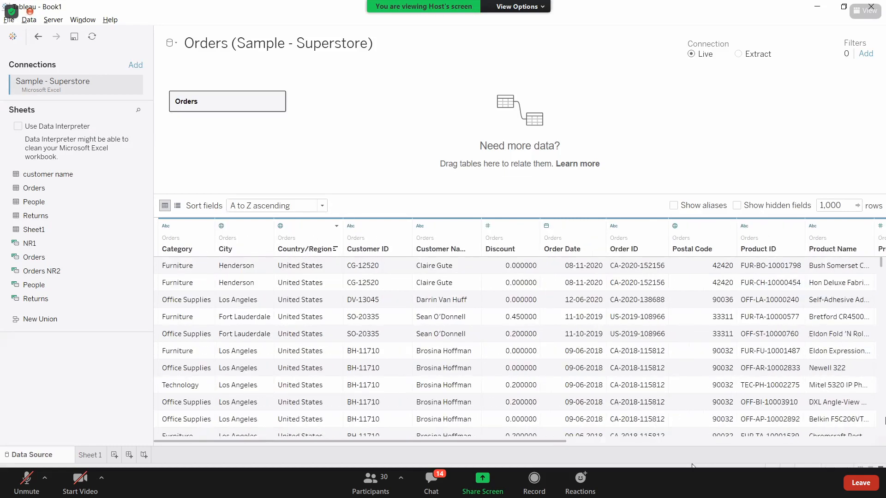
pyautogui.moveTo(549, 442); pyautogui.dragTo(885, 439)
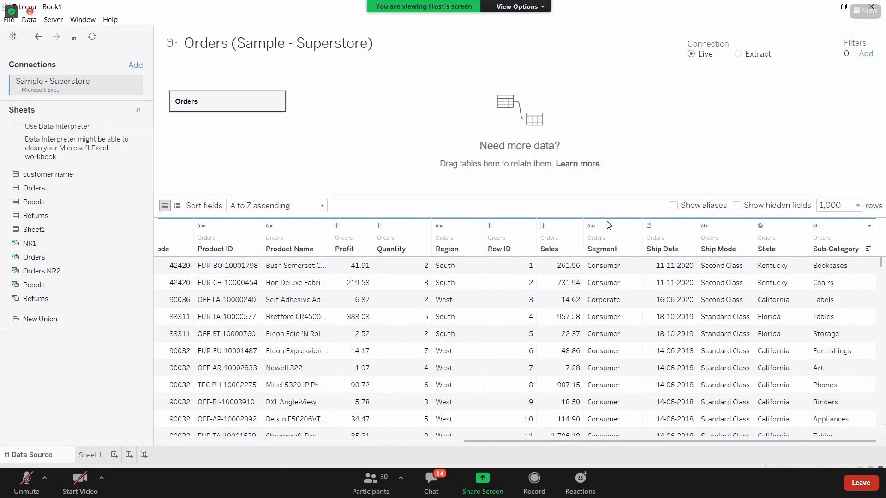
# Sort the Orders fields Z to A descending, review the column order, and restore A to Z ascending.
pyautogui.click(322, 206)
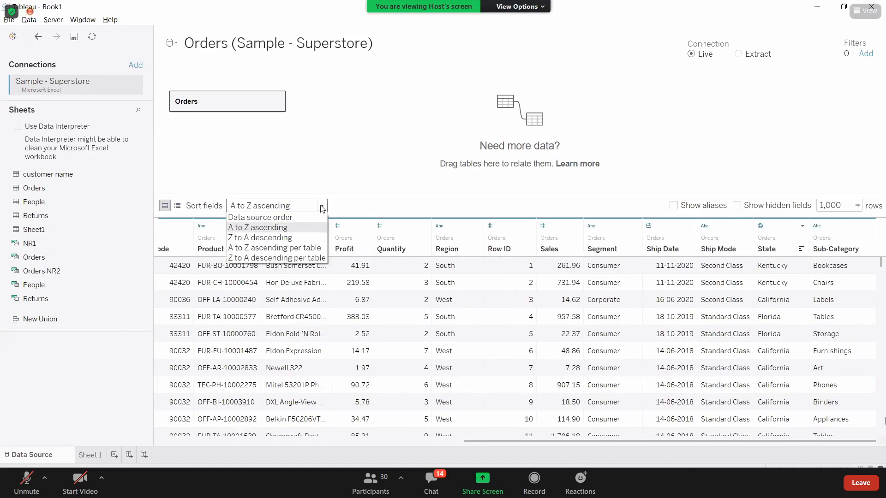
pyautogui.click(253, 238)
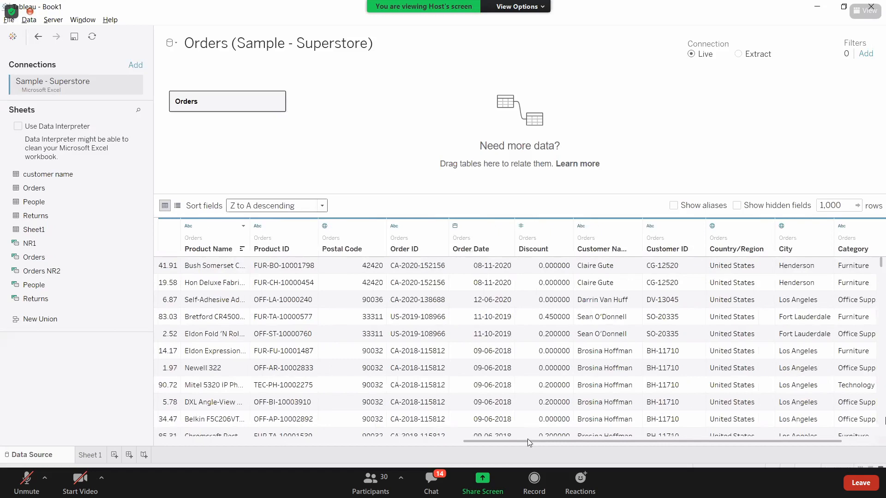
pyautogui.moveTo(527, 439); pyautogui.dragTo(101, 452)
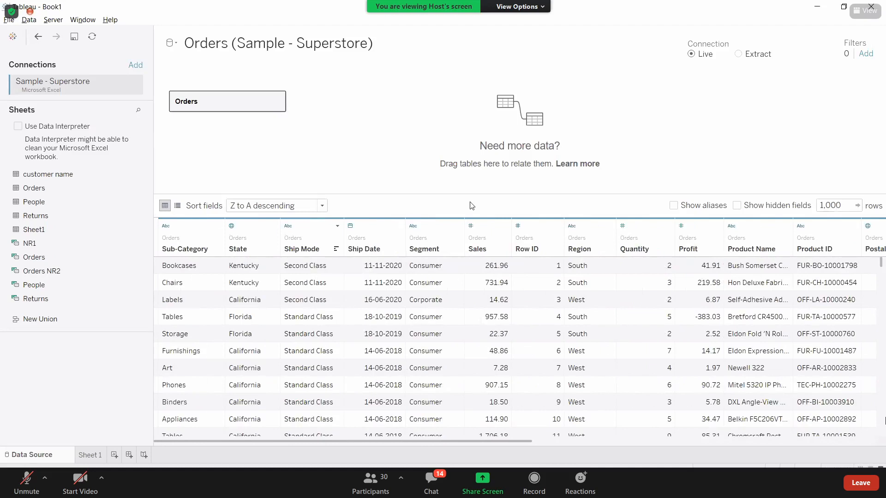
pyautogui.moveTo(354, 486)
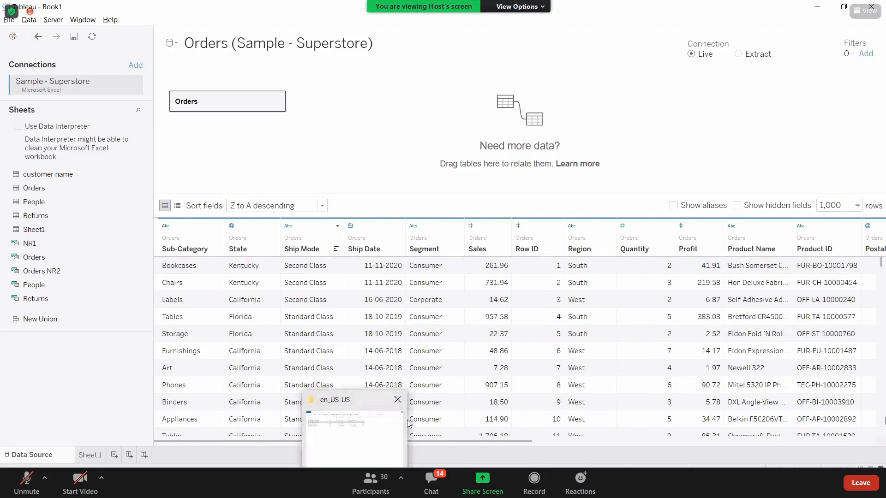
pyautogui.click(274, 205)
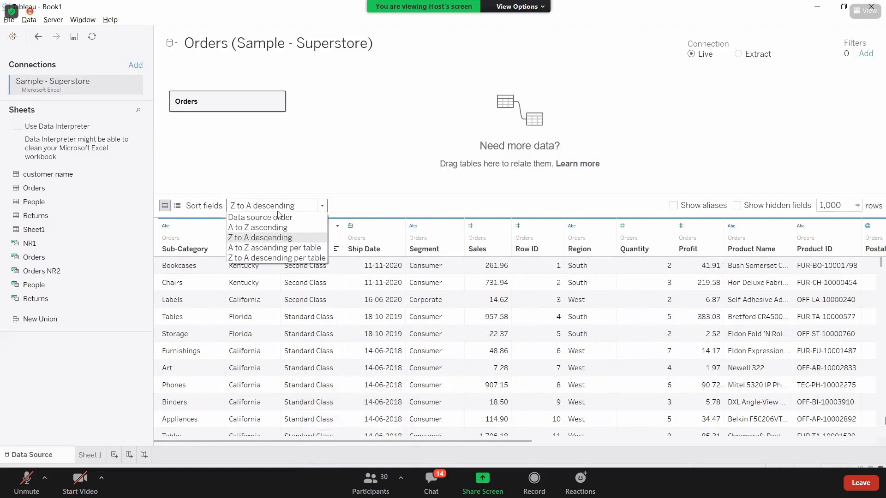
pyautogui.click(274, 226)
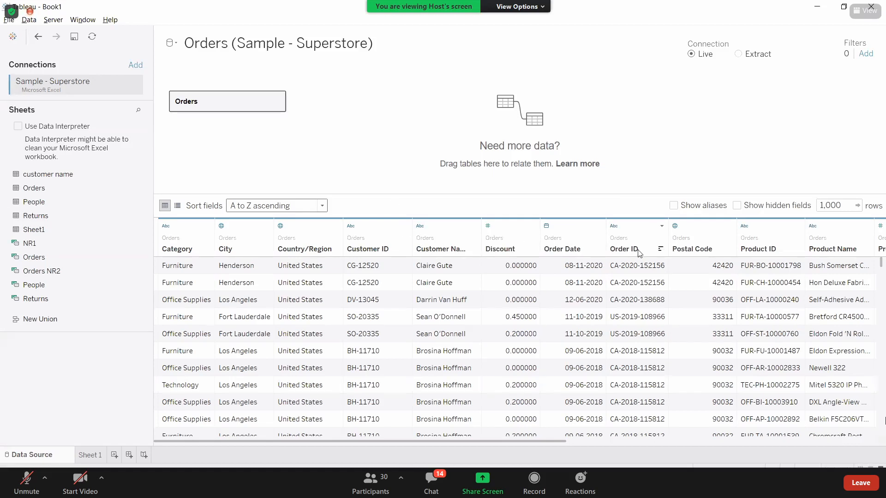
# Apply the automatic Split to the Order ID field, review the split columns, and undo the split.
pyautogui.click(662, 226)
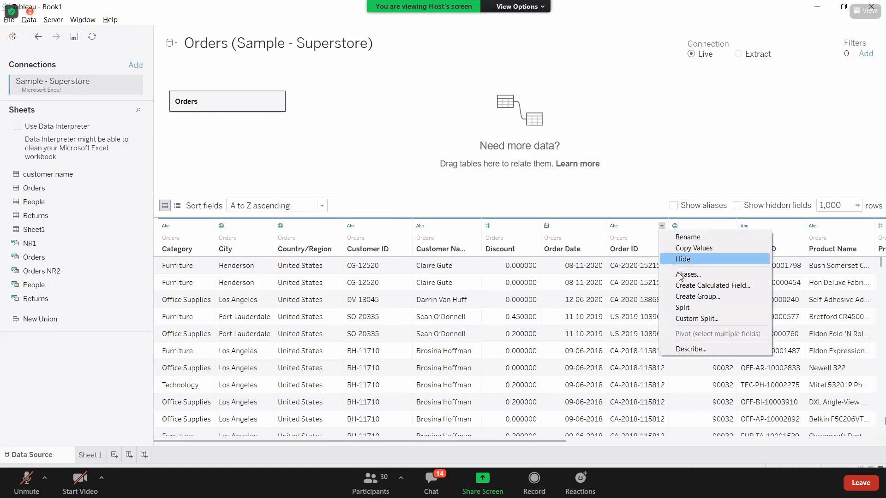
pyautogui.click(690, 309)
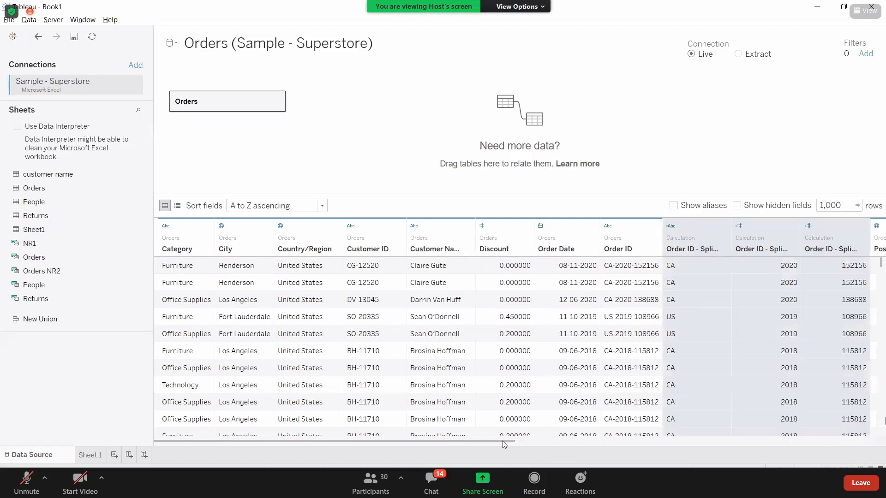
pyautogui.moveTo(502, 441); pyautogui.dragTo(527, 442)
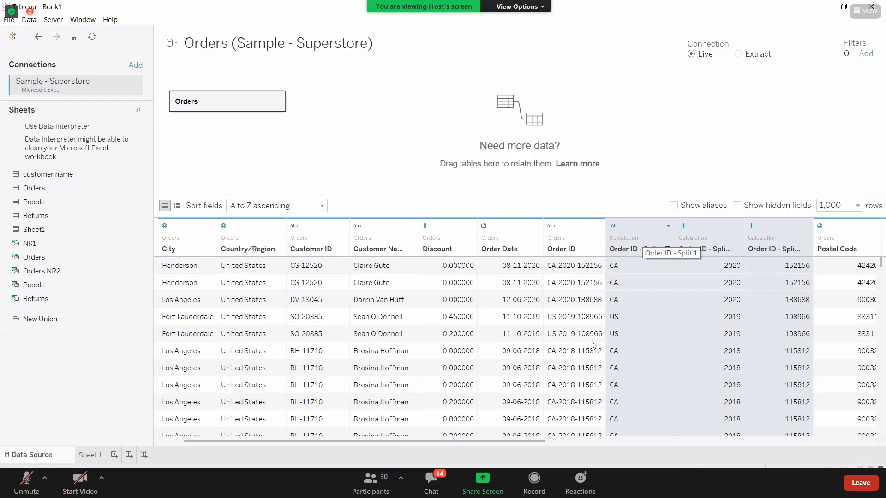
pyautogui.hotkey('ctrl', 'z')
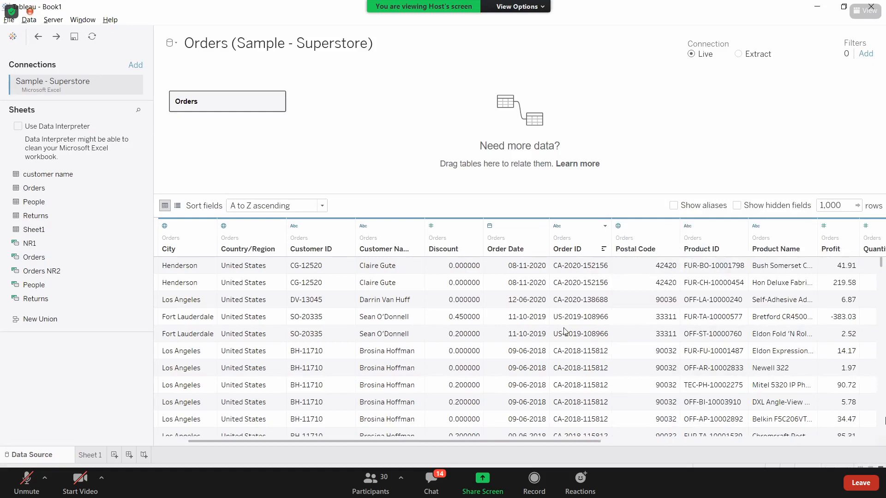
# Custom split Order ID with the separator "-", splitting off the first 1 column, and undo the split.
pyautogui.click(605, 226)
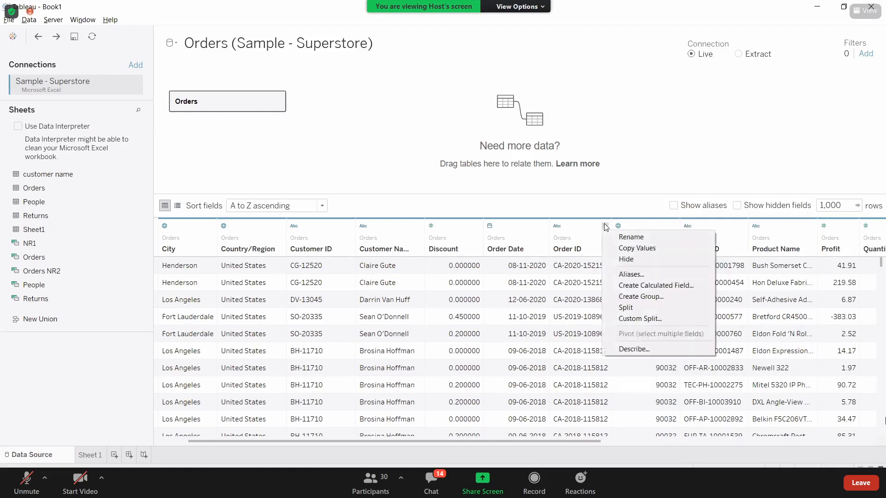
pyautogui.click(640, 321)
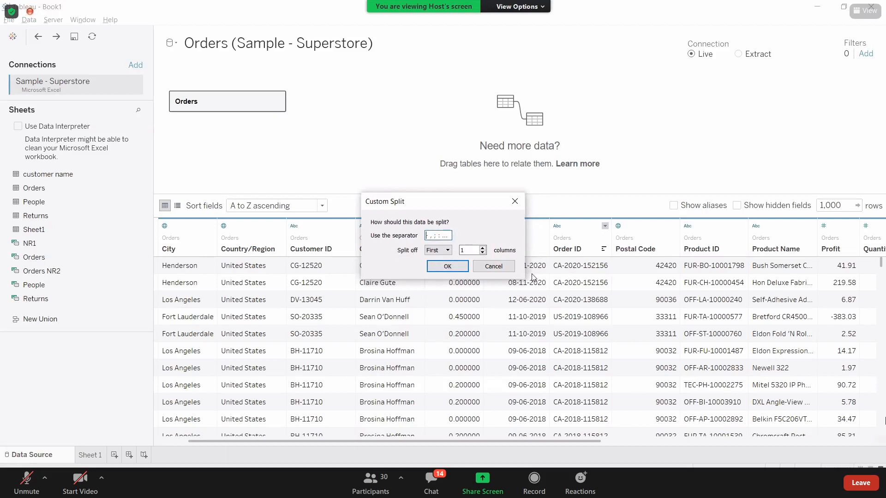
pyautogui.write('-')
pyautogui.click(482, 248)
pyautogui.doubleClick(483, 248)
pyautogui.click(483, 252)
pyautogui.click(483, 252)
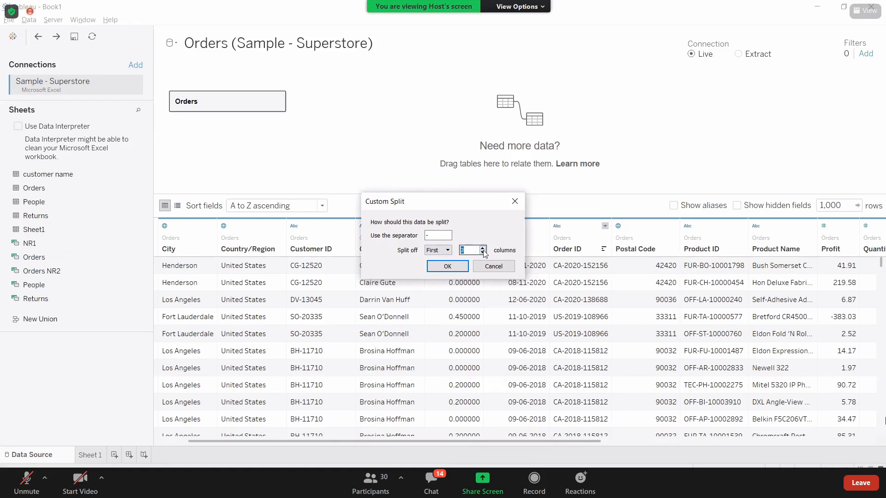
pyautogui.click(447, 252)
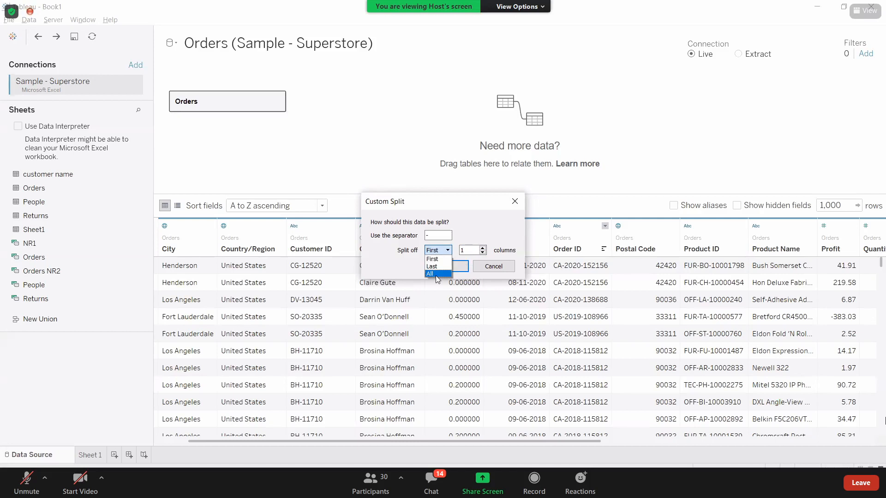
pyautogui.click(443, 260)
pyautogui.click(446, 264)
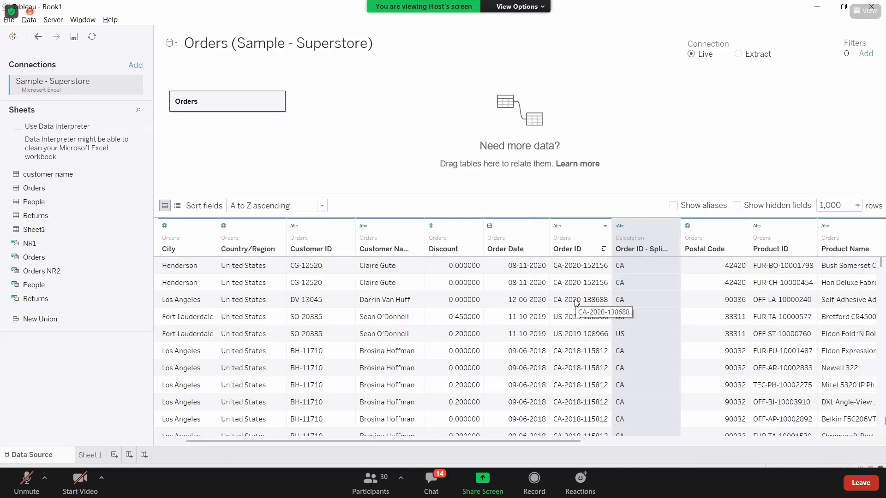
pyautogui.hotkey('ctrl', 'z')
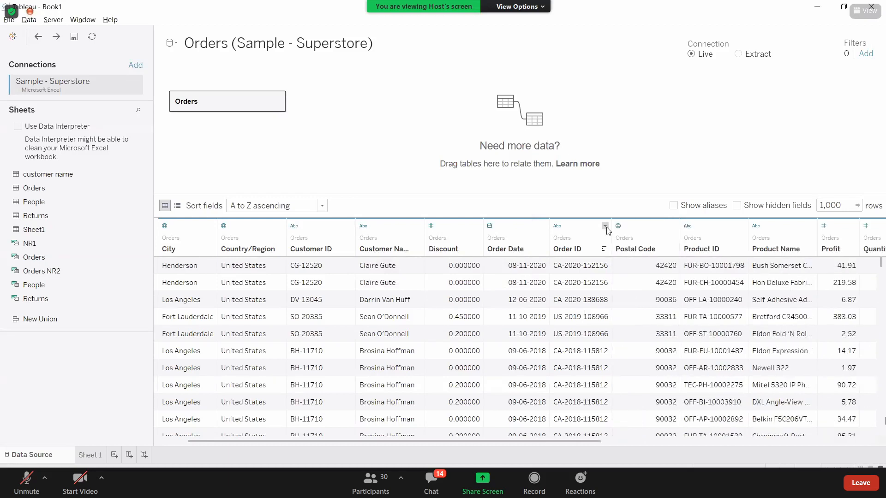
# Try a custom split of Order ID into the first 2 columns with the separator left blank.
pyautogui.click(604, 226)
pyautogui.click(645, 318)
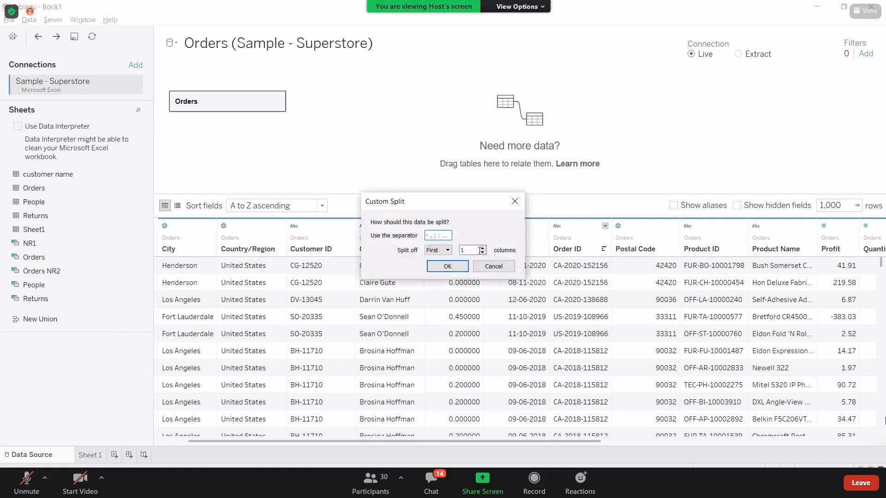
pyautogui.click(482, 248)
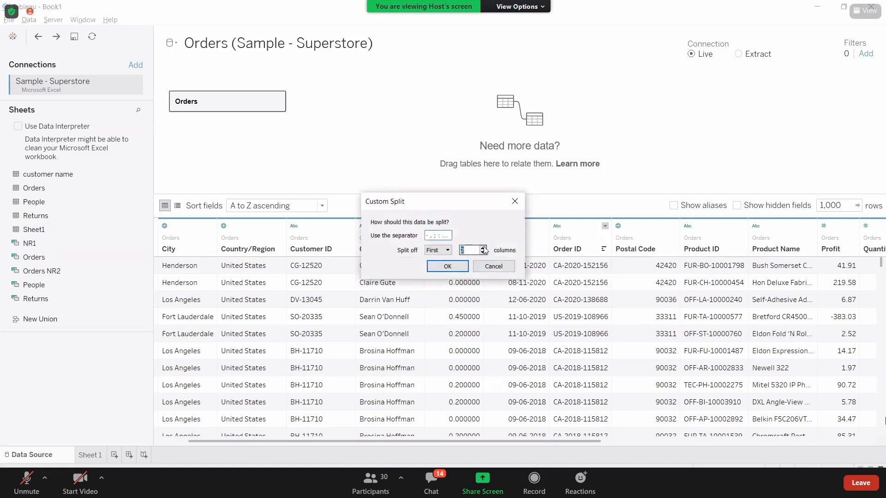
pyautogui.click(462, 268)
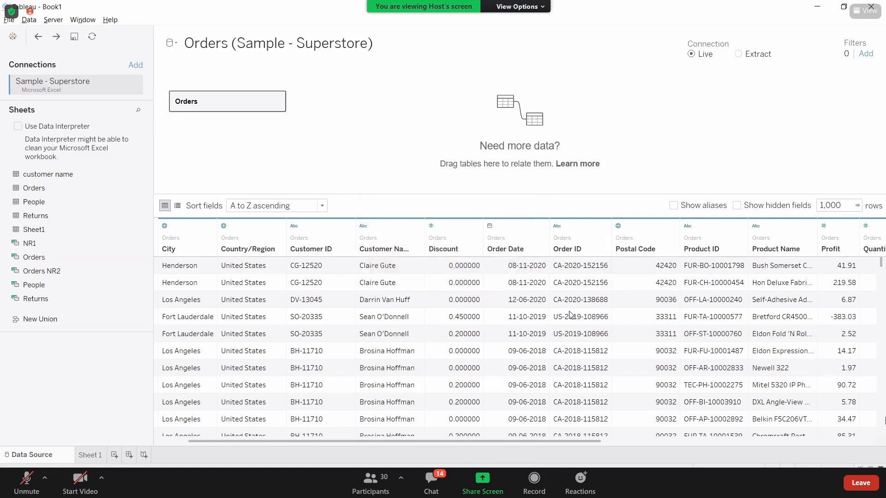
# Custom split Order ID at the hyphen into the first 2 columns, and undo the split.
pyautogui.click(604, 226)
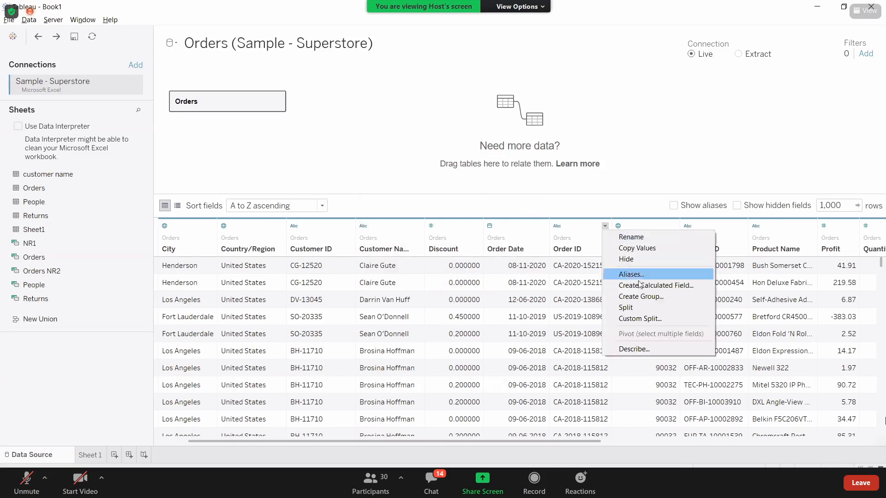
pyautogui.click(638, 318)
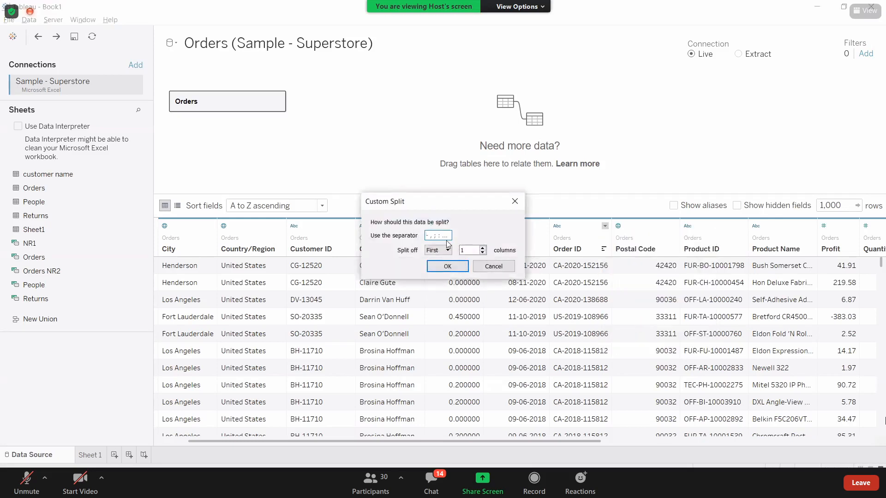
pyautogui.click(483, 248)
pyautogui.click(447, 266)
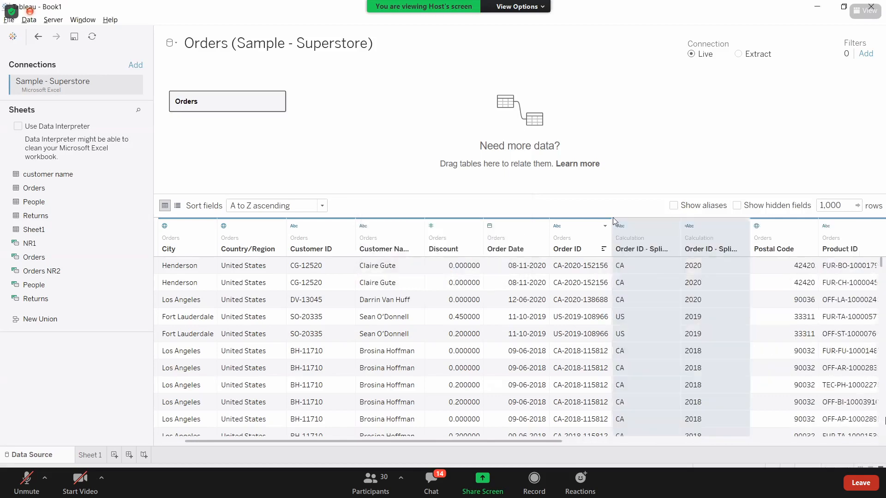
pyautogui.hotkey('ctrl', 'z')
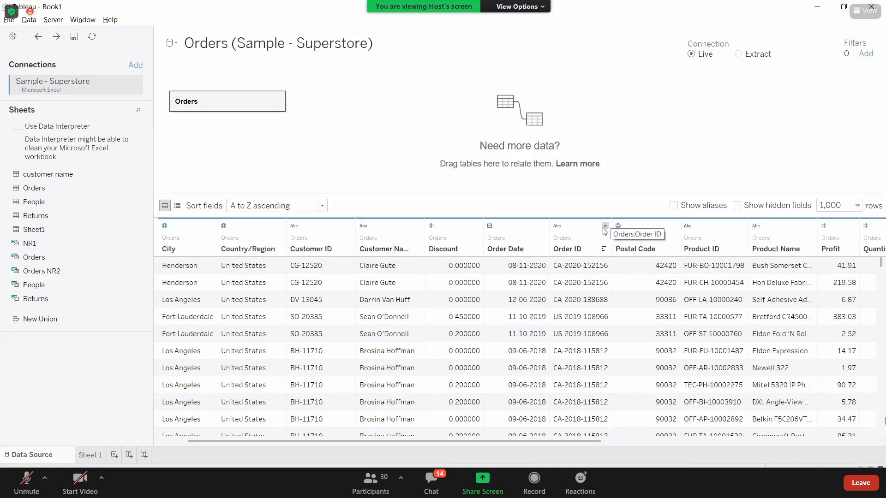
# Custom split Order ID with the separator "-", splitting off the last 1 column, and undo the split.
pyautogui.click(605, 227)
pyautogui.click(642, 318)
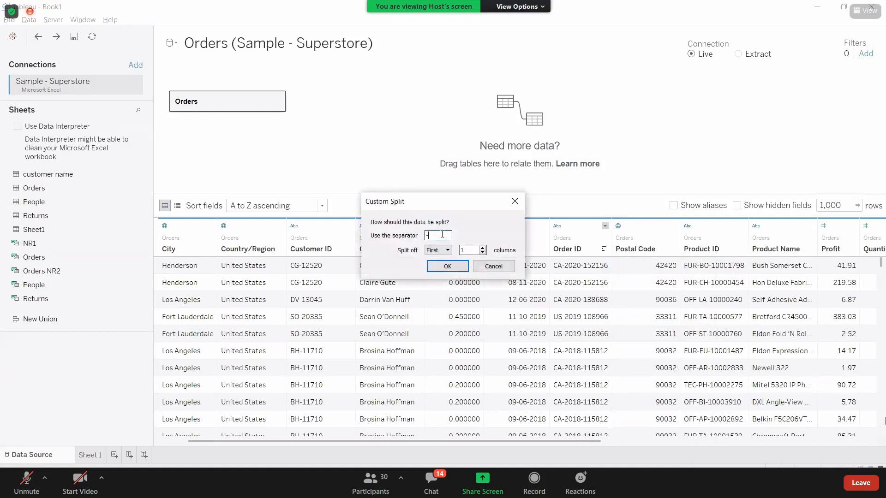
pyautogui.click(482, 249)
pyautogui.click(483, 253)
pyautogui.click(447, 250)
pyautogui.click(432, 265)
pyautogui.click(447, 266)
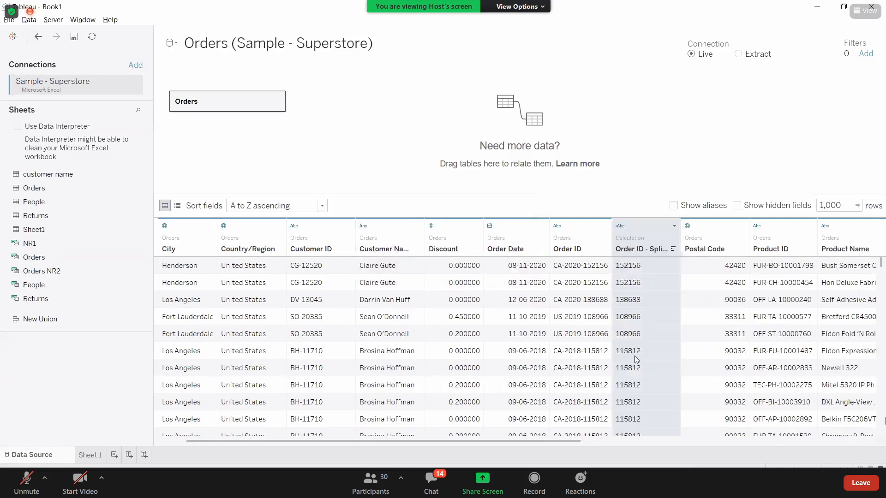
pyautogui.hotkey('ctrl', 'z')
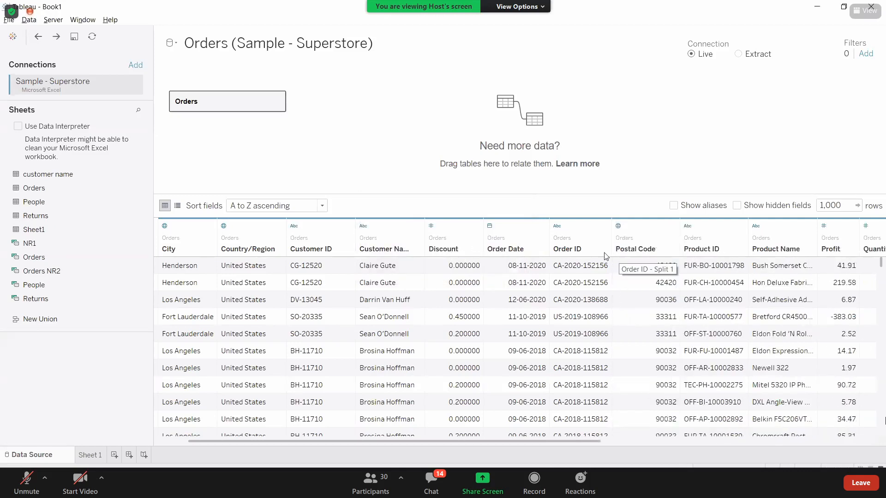
# Custom split Order ID at the separator "-" into all columns, and undo the split.
pyautogui.click(605, 226)
pyautogui.click(630, 319)
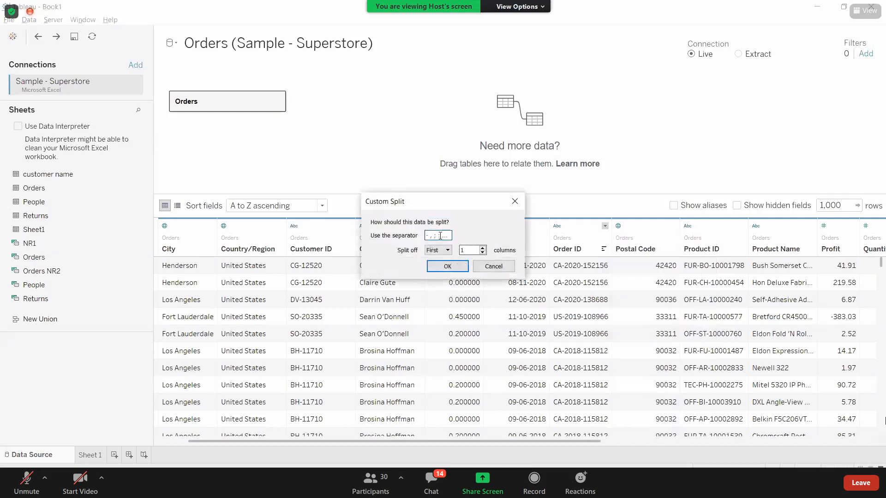
pyautogui.click(443, 235)
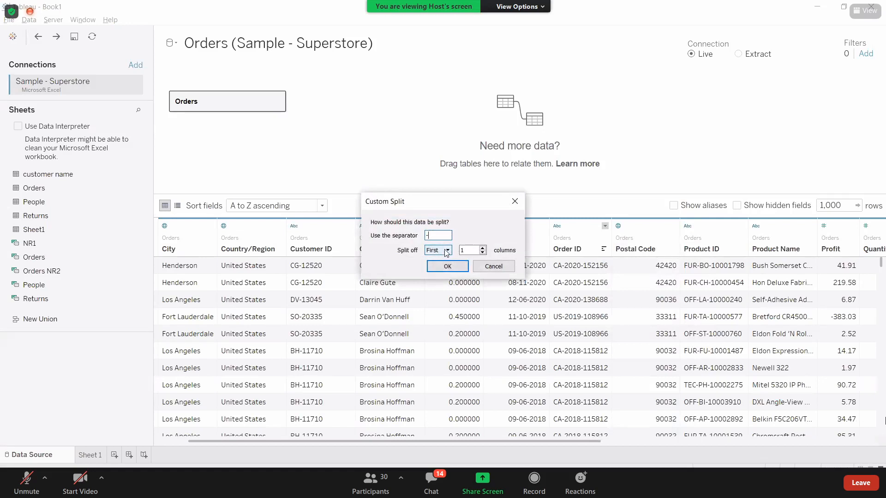
pyautogui.click(448, 251)
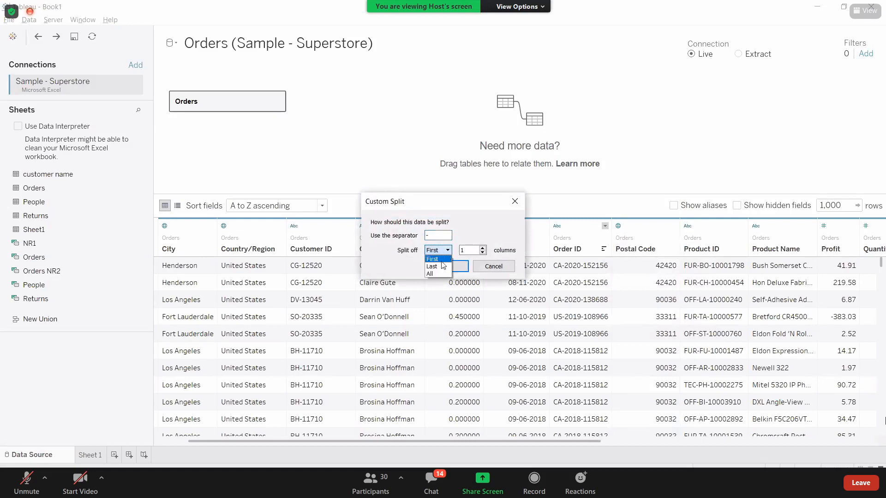
pyautogui.click(436, 272)
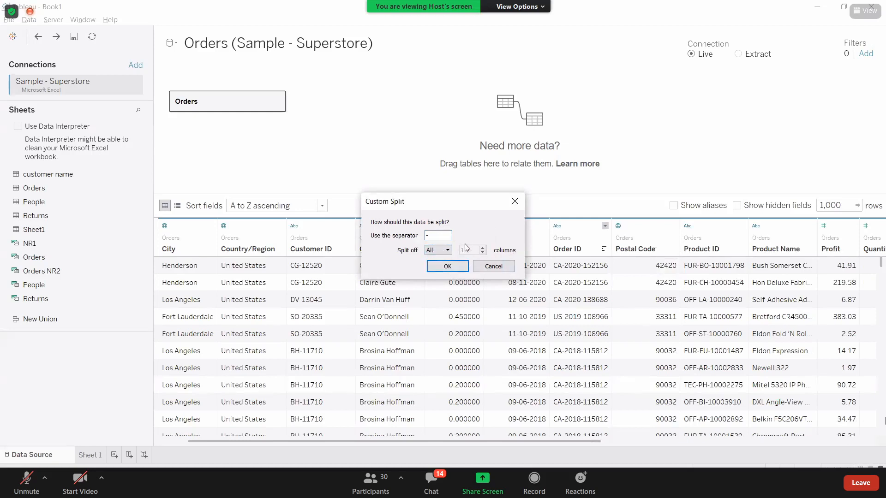
pyautogui.click(447, 266)
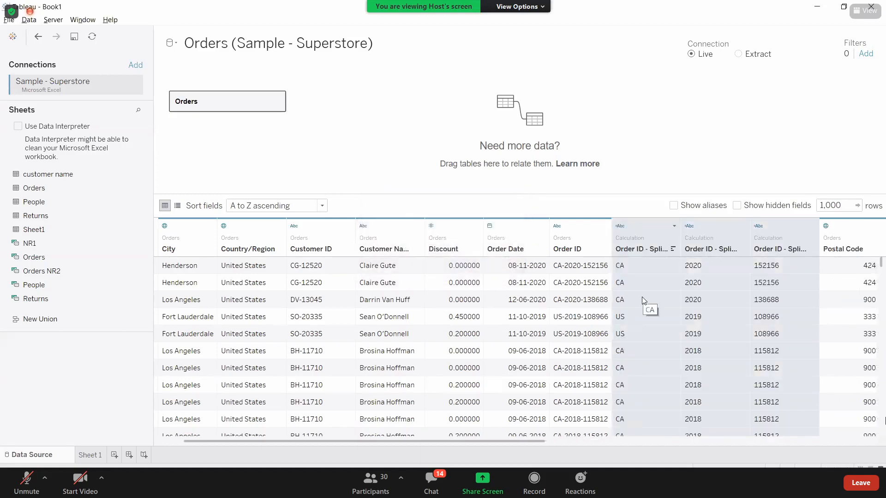
pyautogui.hotkey('ctrl', 'z')
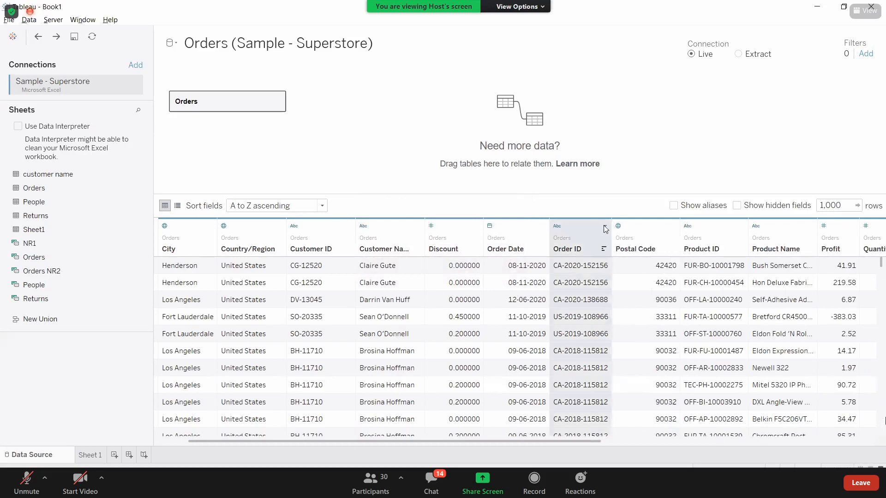
# Custom split Order ID at the separator "-" into the first 4 columns, review the split columns, and undo the split.
pyautogui.click(605, 226)
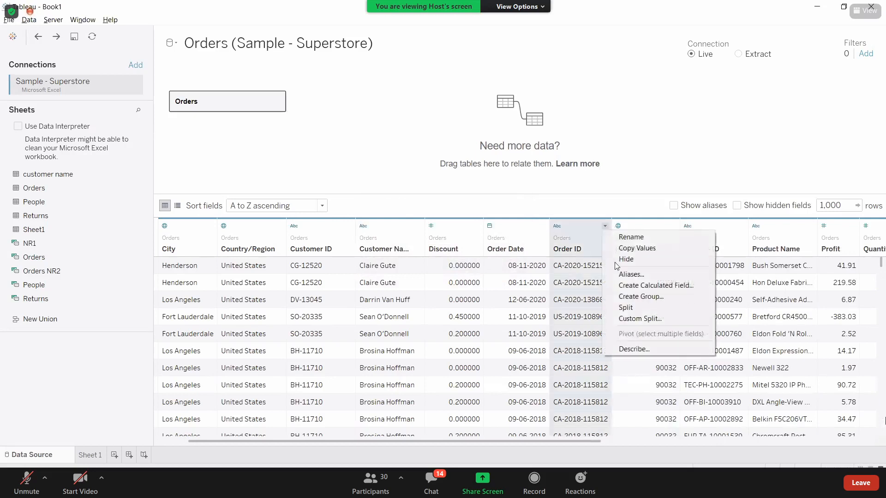
pyautogui.click(640, 319)
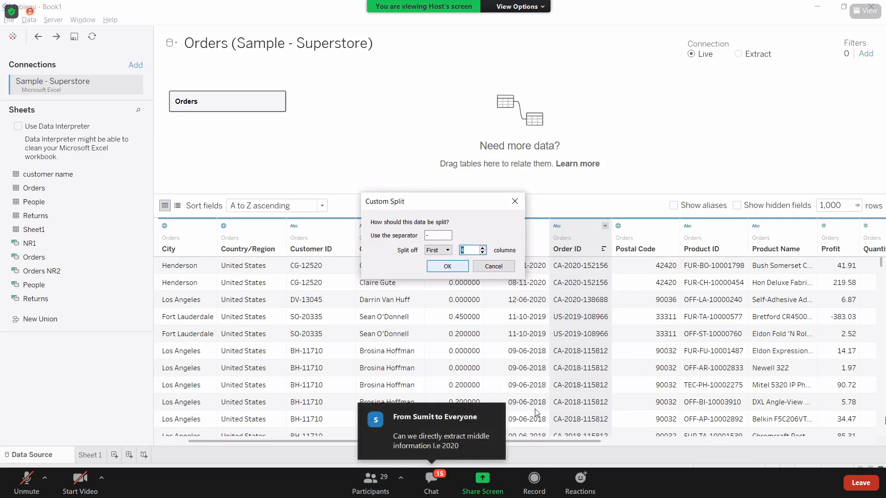
pyautogui.click(463, 268)
pyautogui.moveTo(507, 443); pyautogui.dragTo(528, 445)
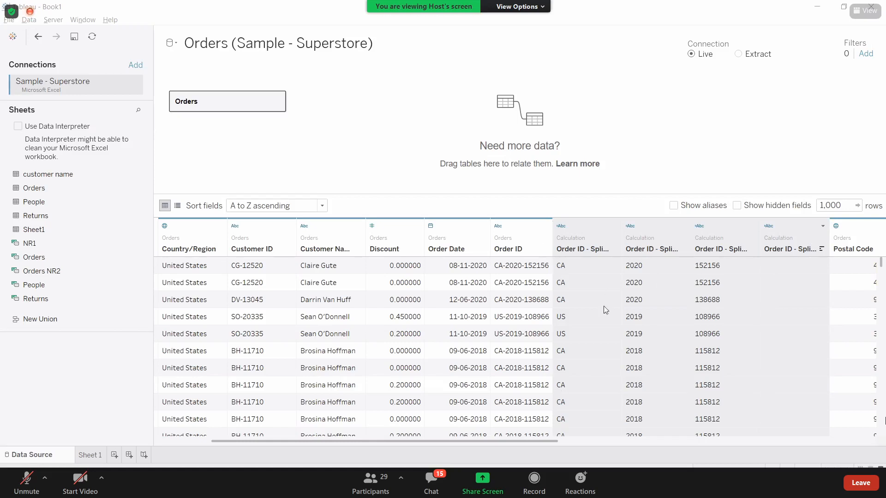
pyautogui.click(515, 194)
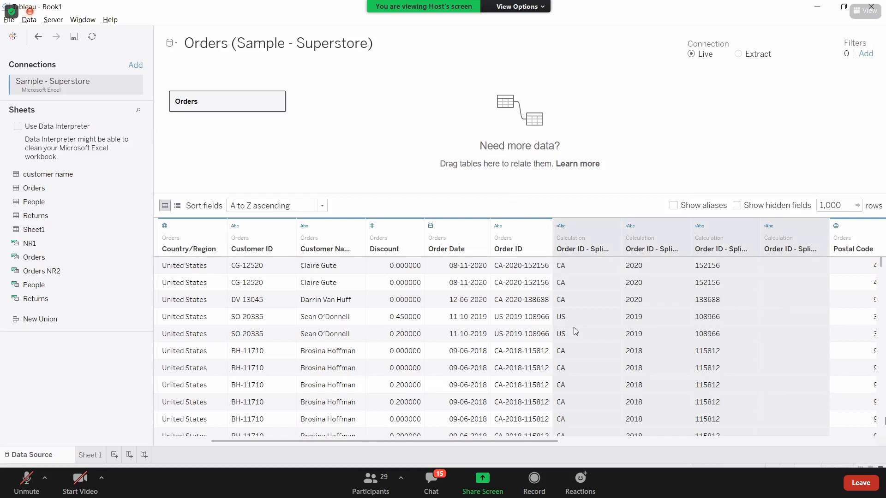
pyautogui.hotkey('ctrl', 'z')
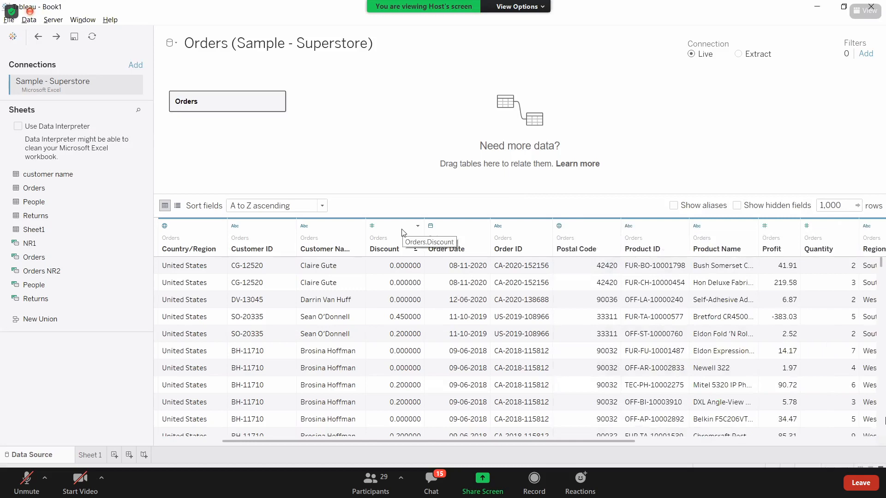
# Switch to the Scenarios sheet in Google Sheets, read the scenario about changing column data types in row 12, and return to Tableau.
pyautogui.hotkey('alt', 'Tab')
pyautogui.hotkey('alt', 'Tab')
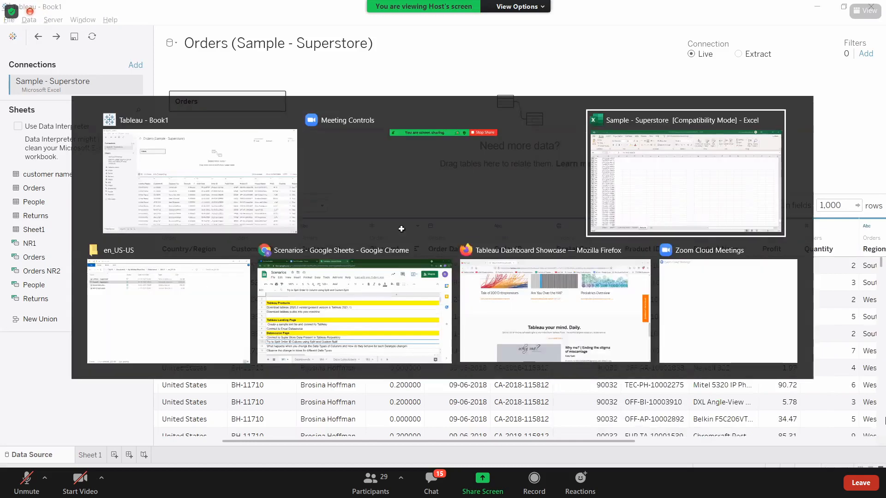
pyautogui.hotkey('alt', 'Tab')
pyautogui.hotkey('alt', 'Tab')
pyautogui.hotkey('alt', 'Tab')
pyautogui.hotkey('alt', 'Tab')
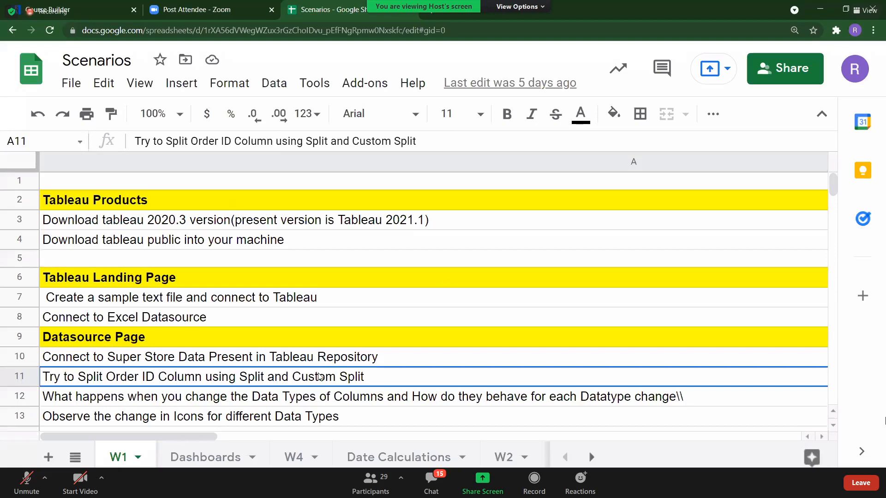
pyautogui.click(316, 395)
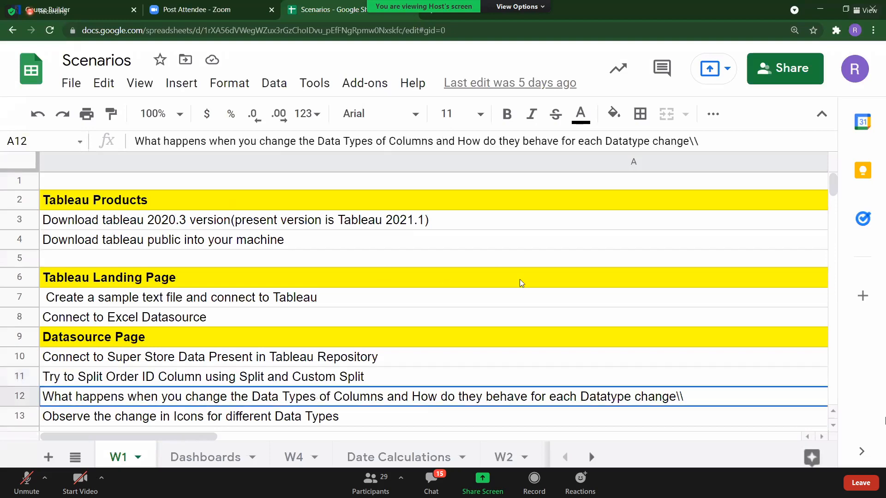
pyautogui.hotkey('alt', 'Tab')
pyautogui.hotkey('alt', 'Tab')
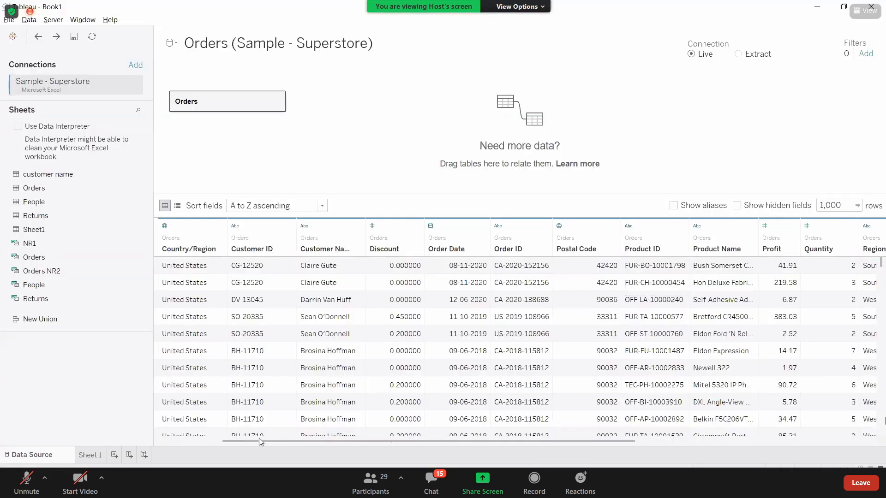
# Review the data type and geographic role options available for the Country/Region field.
pyautogui.moveTo(259, 439); pyautogui.dragTo(158, 427)
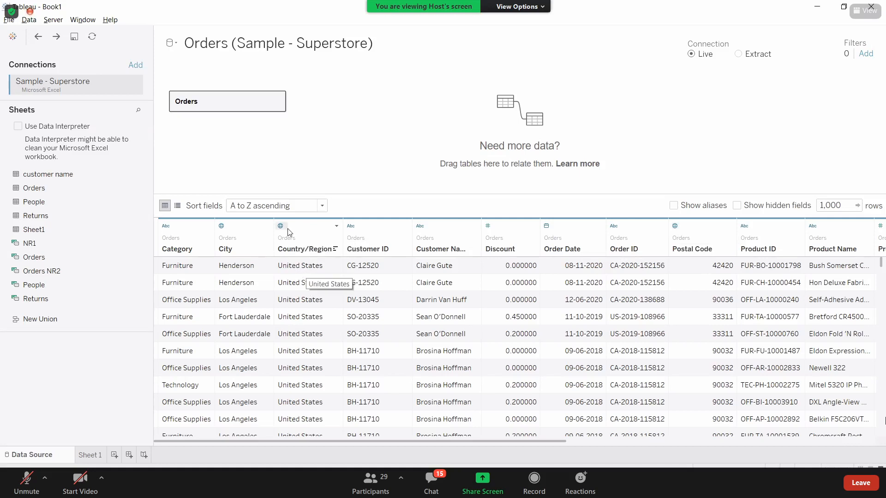
pyautogui.click(336, 226)
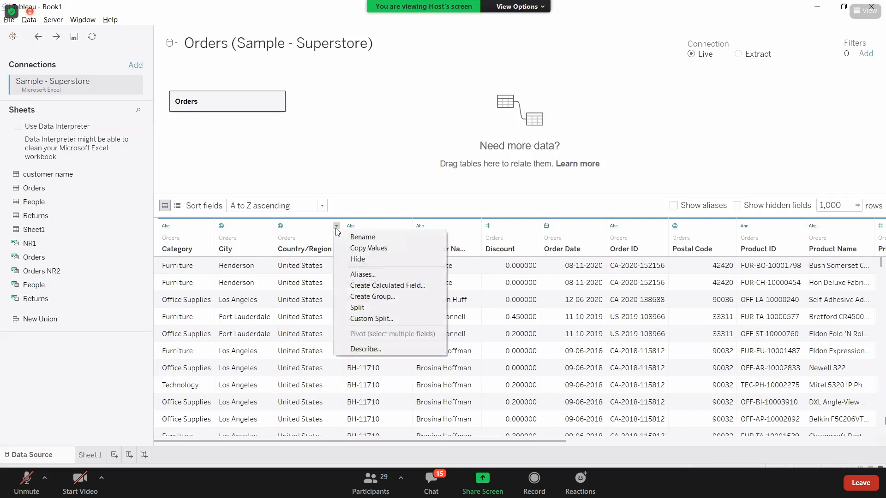
pyautogui.click(281, 226)
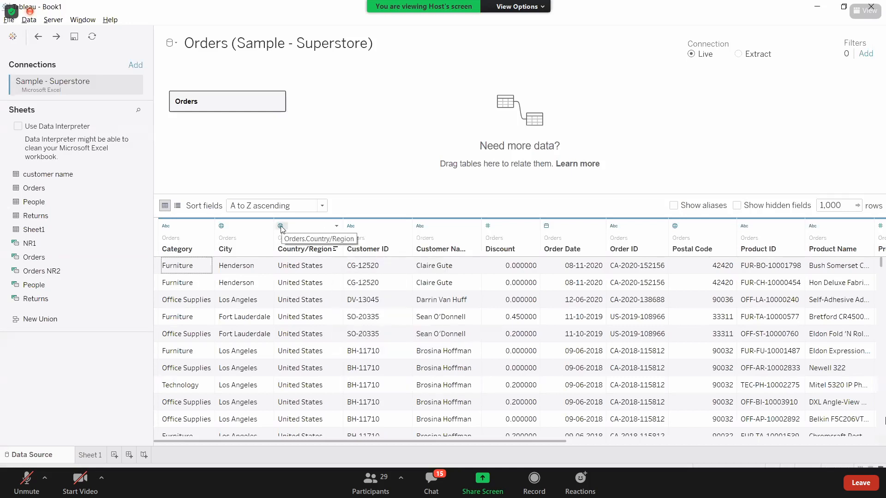
pyautogui.click(281, 226)
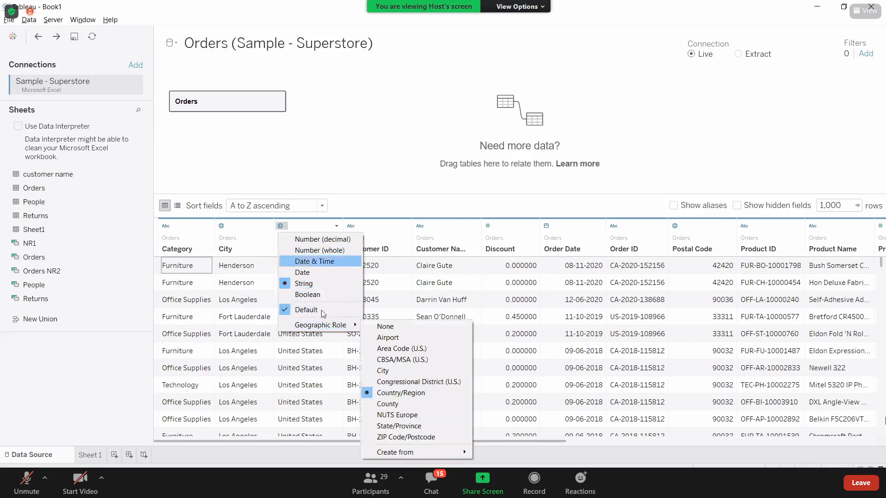
pyautogui.moveTo(325, 326)
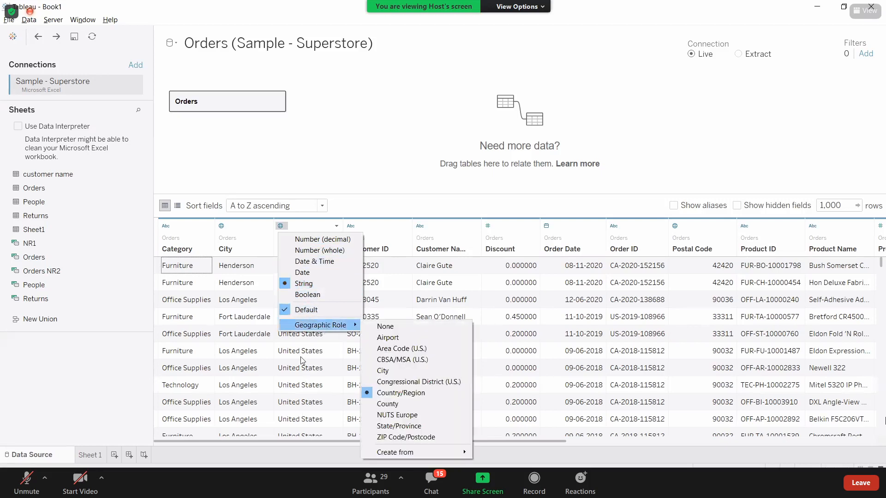
pyautogui.click(296, 228)
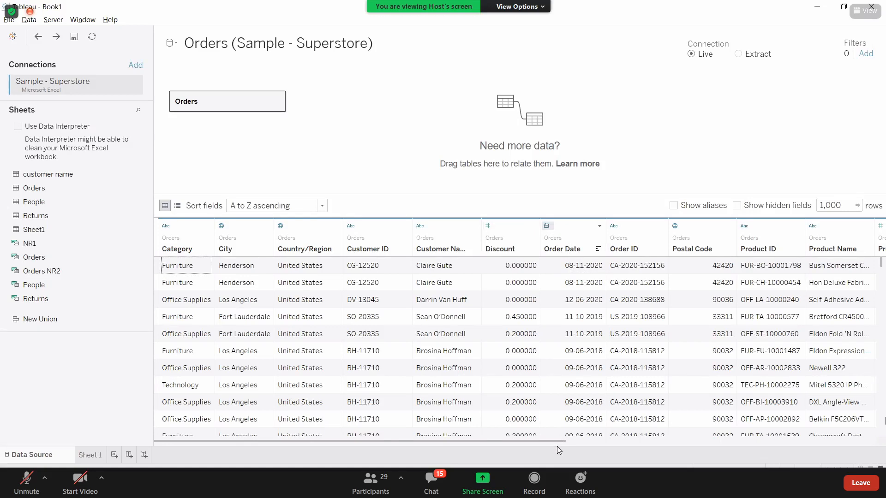
# Change the Category field's data type to Number (whole), and set it back to String.
pyautogui.moveTo(557, 442); pyautogui.dragTo(853, 428)
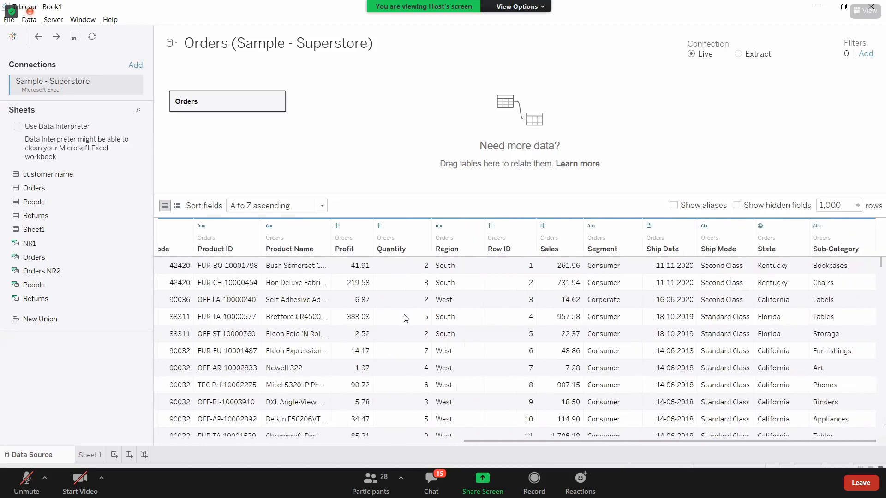
pyautogui.hscroll(-10, 404, 315)
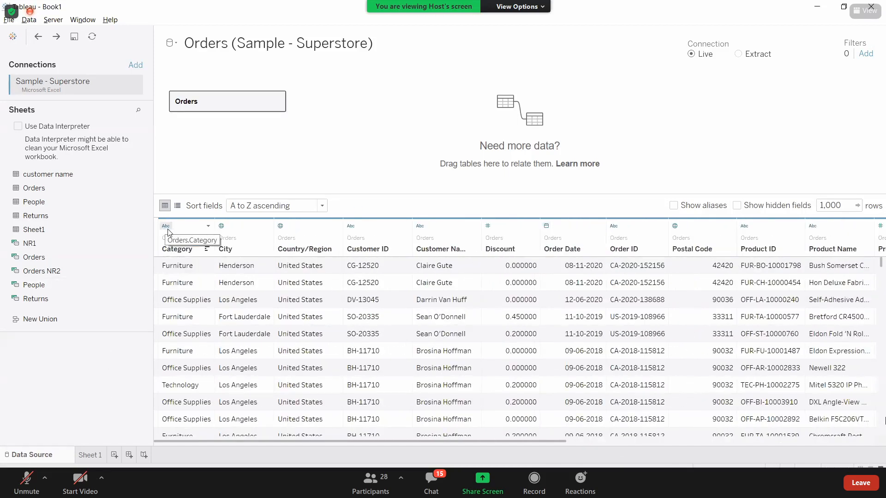
pyautogui.click(166, 226)
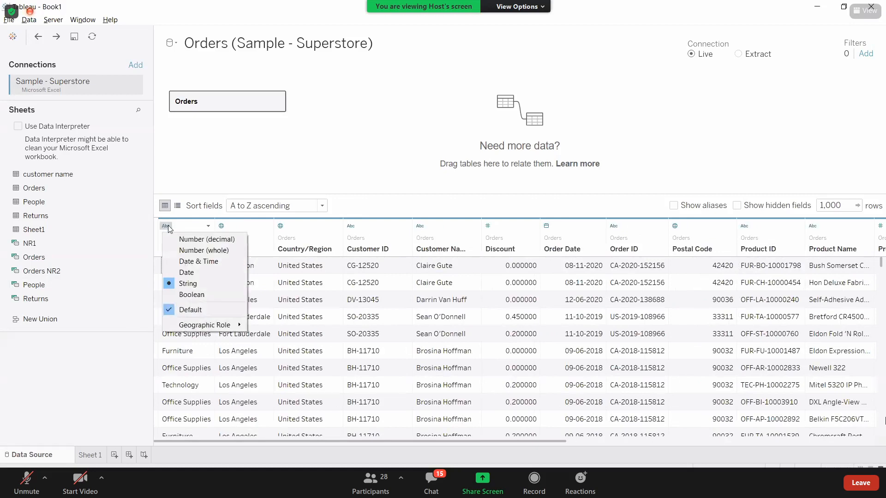
pyautogui.click(190, 251)
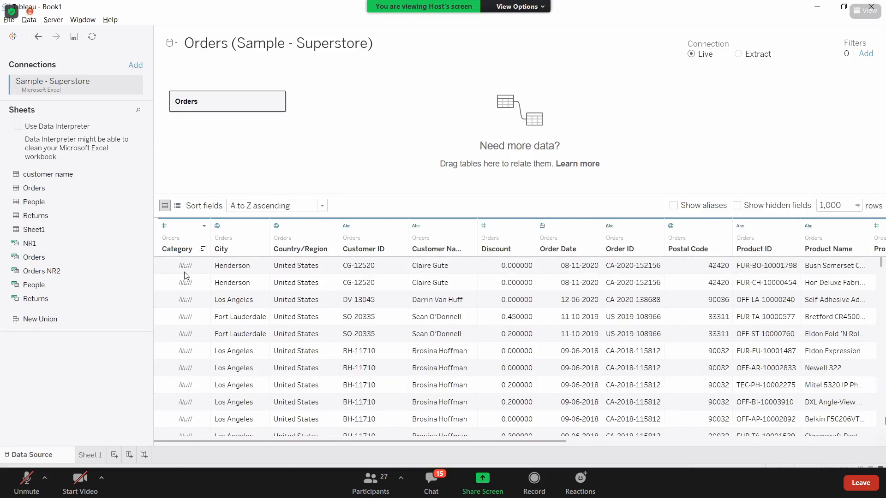
pyautogui.click(164, 225)
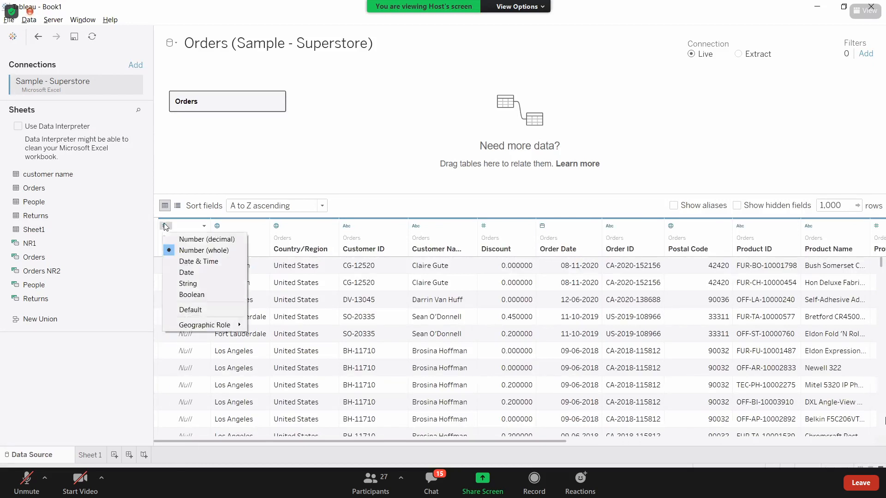
pyautogui.click(197, 290)
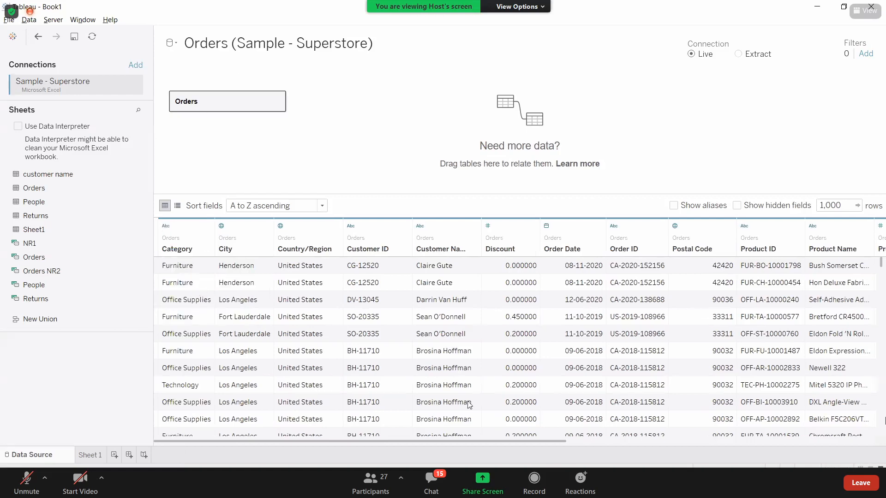
# Change the Sales field's data type to String.
pyautogui.hscroll(1, 505, 441)
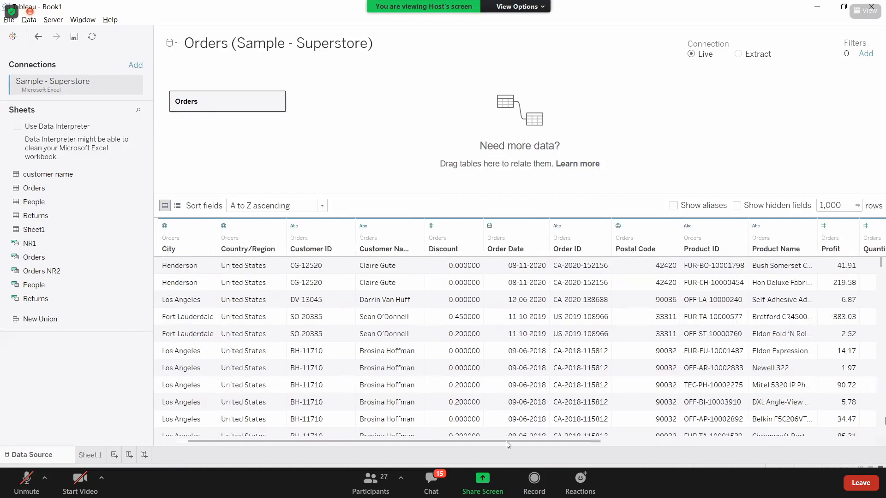
pyautogui.moveTo(559, 440); pyautogui.dragTo(658, 441)
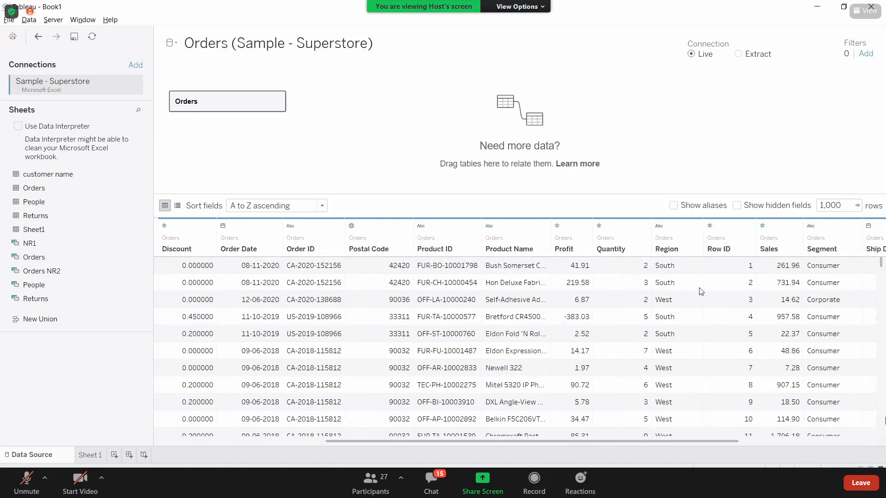
pyautogui.hscroll(2, 646, 240)
pyautogui.hscroll(1, 651, 267)
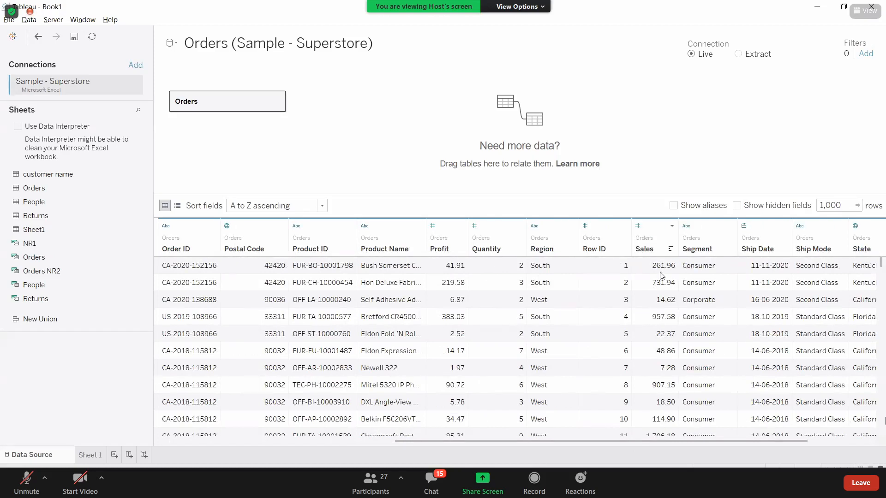
pyautogui.click(638, 227)
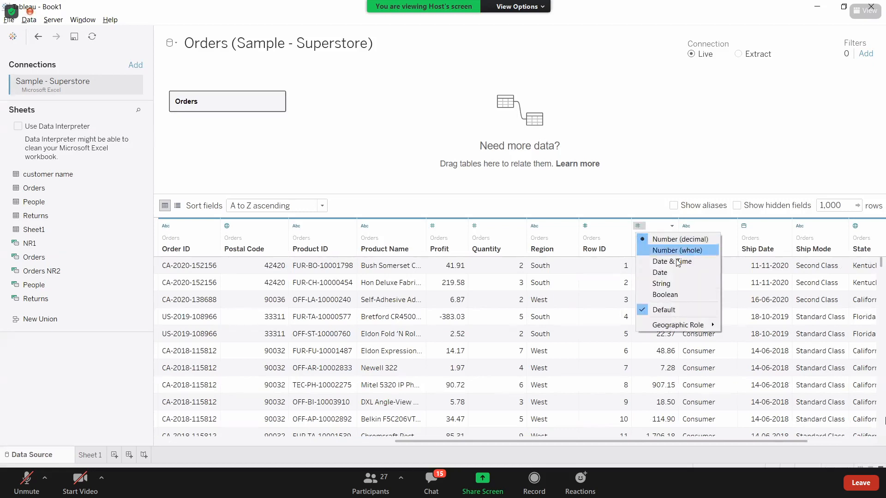
pyautogui.click(666, 289)
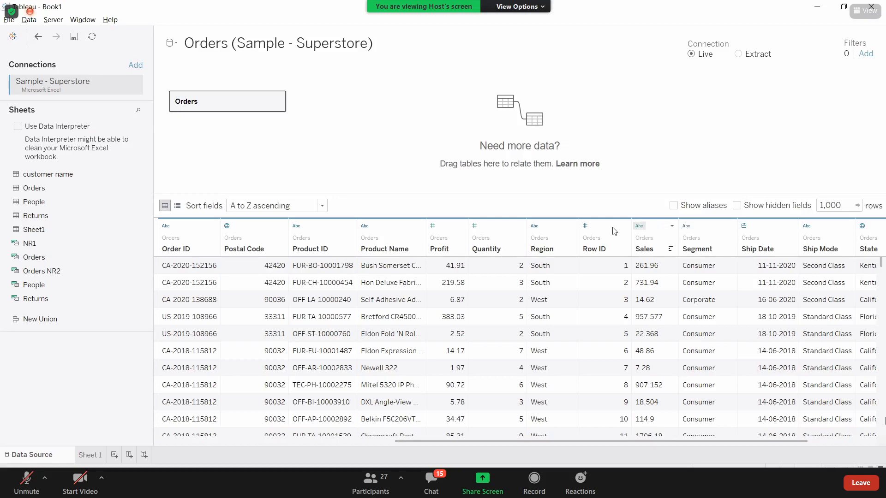
# Check how Sales is listed in Sheet 1's field list, and set its data type to Number (whole) on the data source page.
pyautogui.click(90, 455)
pyautogui.click(70, 375)
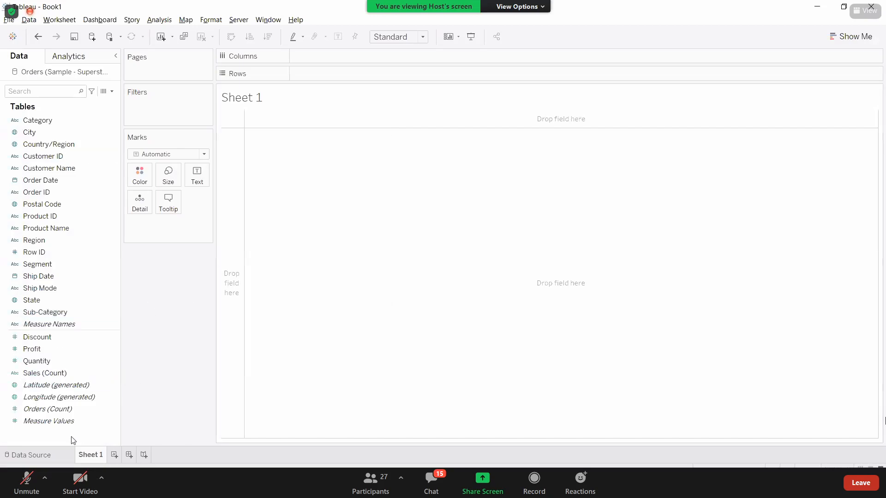
pyautogui.click(31, 455)
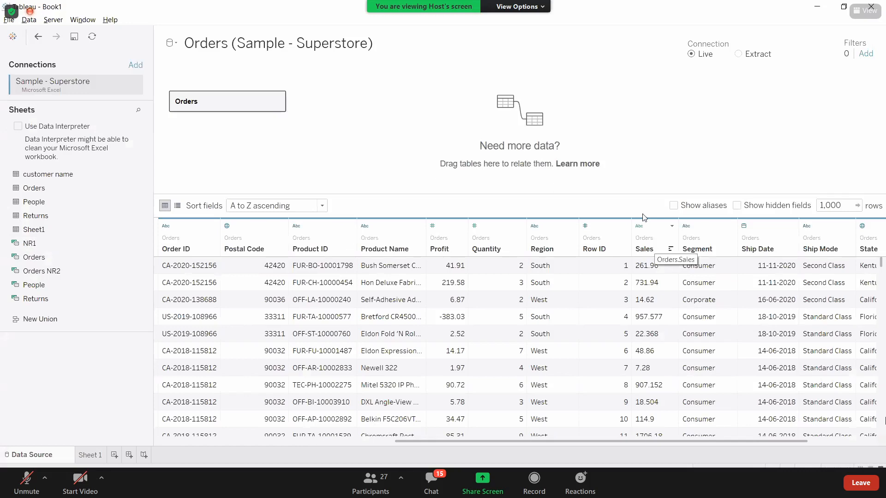
pyautogui.click(639, 227)
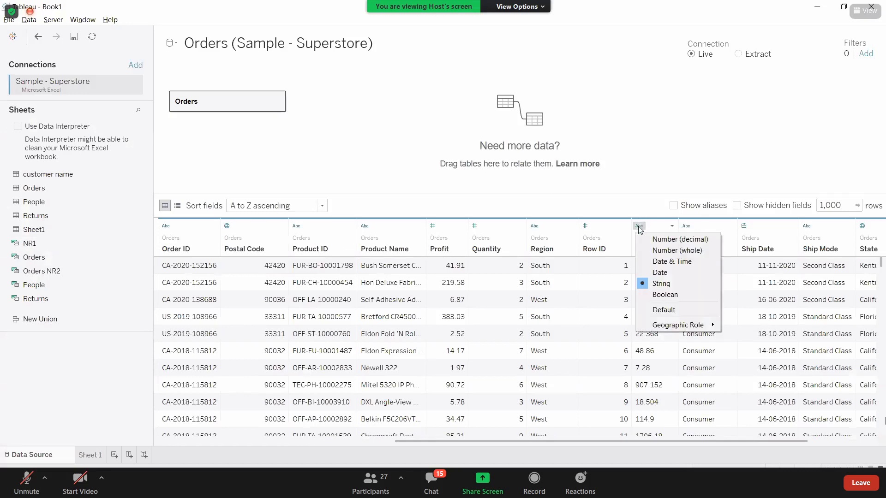
pyautogui.click(665, 251)
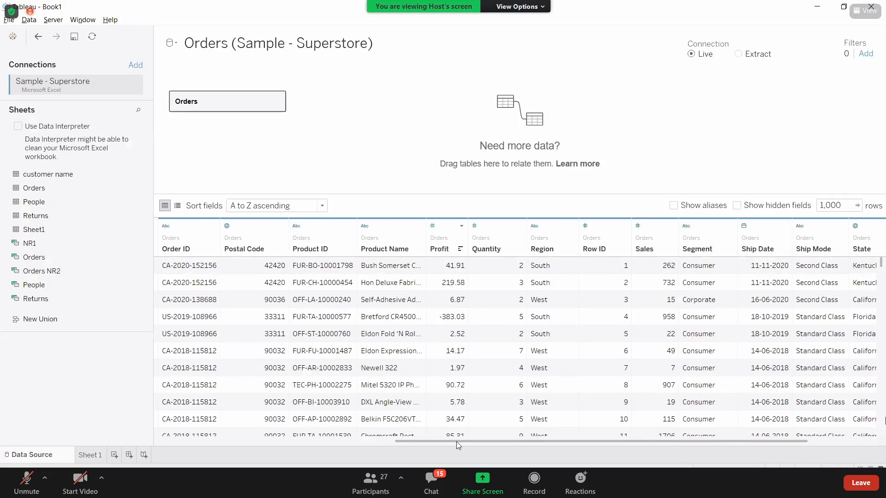
# Change the Order Date field's data type to Number (whole).
pyautogui.moveTo(456, 441); pyautogui.dragTo(186, 443)
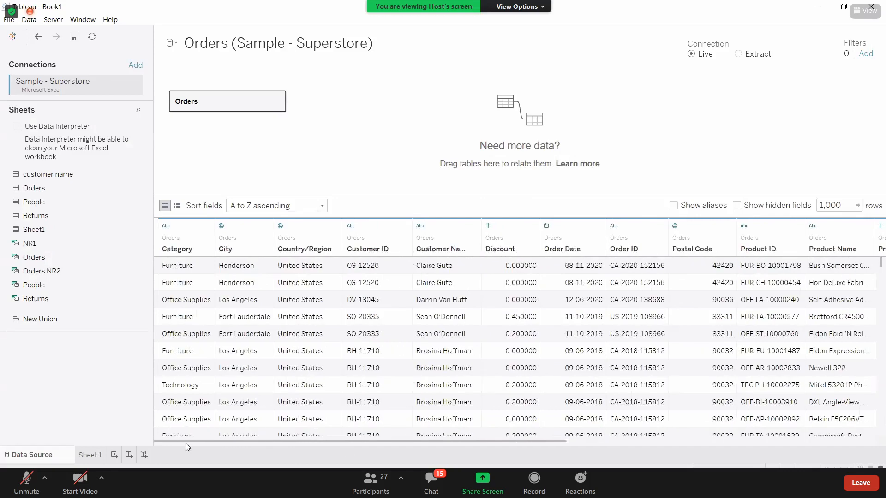
pyautogui.click(547, 226)
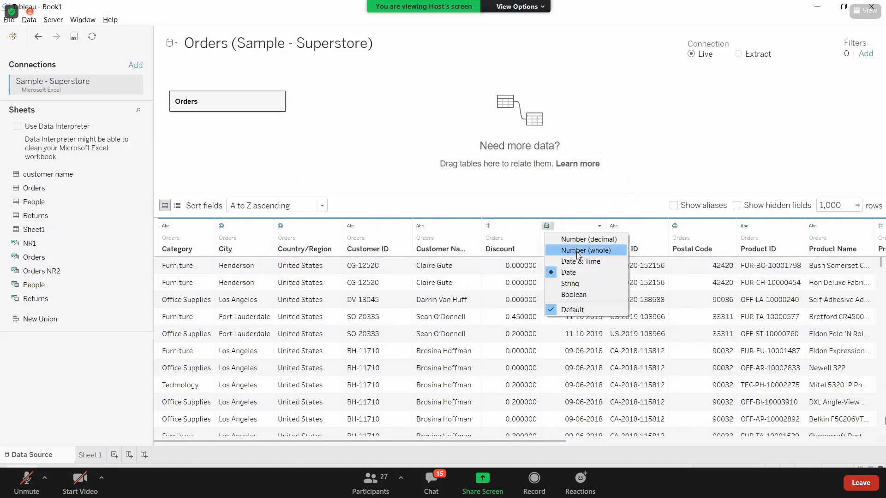
pyautogui.click(577, 251)
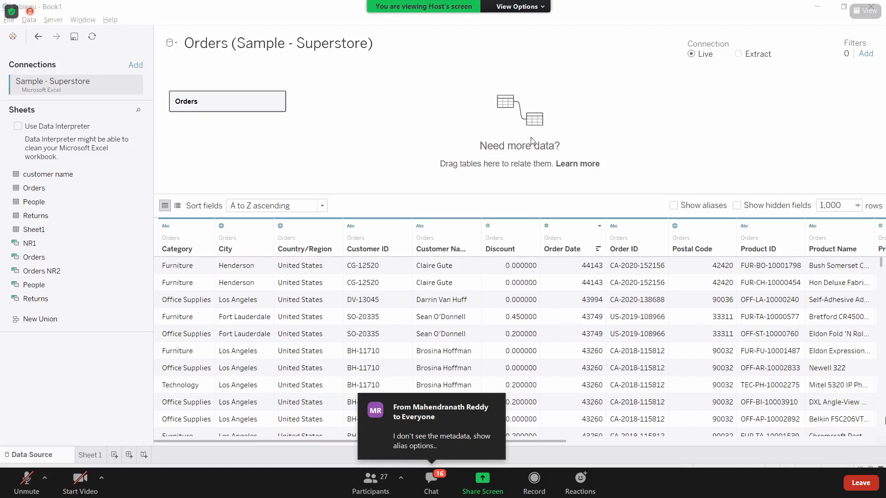
# Switch to the Scenarios sheet in Google Sheets, read the remaining Datasource Page scenarios down to row 24, and return to Tableau.
pyautogui.click(616, 456)
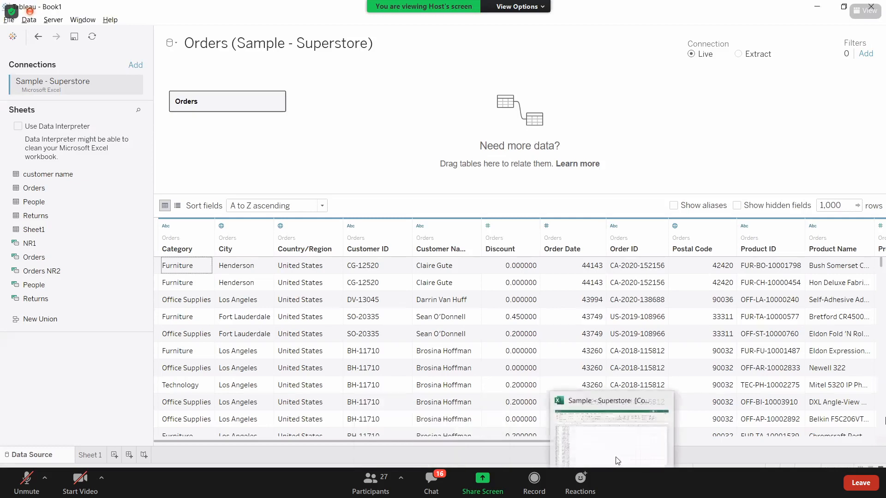
pyautogui.hotkey('alt', 'Tab')
pyautogui.press('Tab')
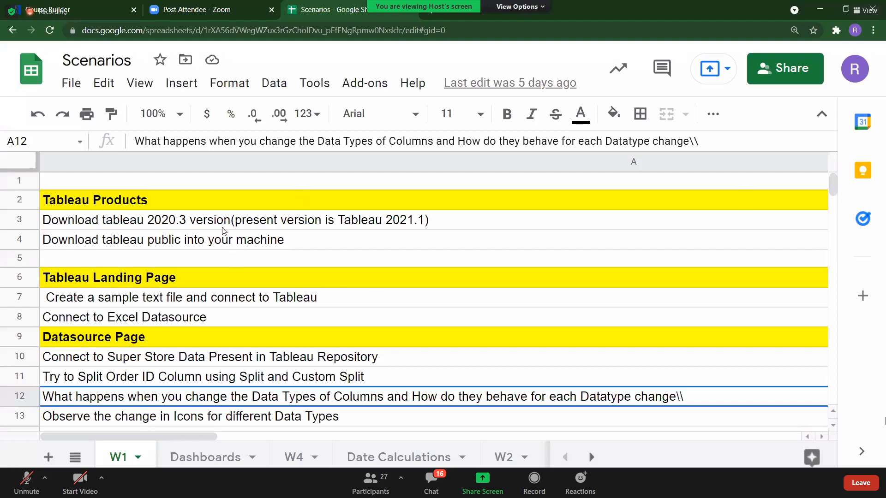
pyautogui.scroll(-8, 200, 344)
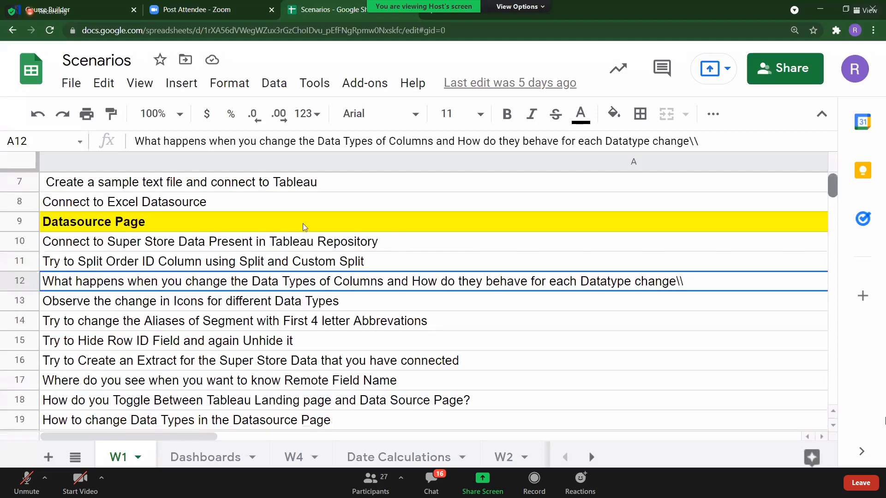
pyautogui.scroll(2, 362, 200)
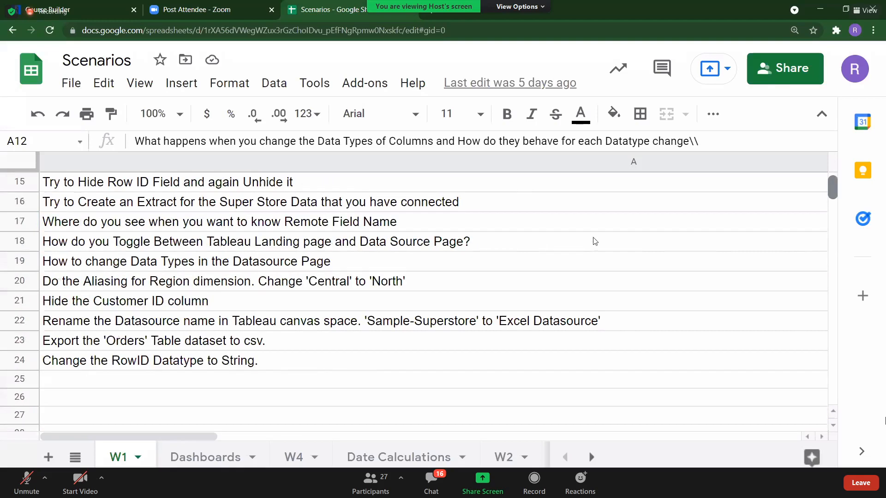
pyautogui.scroll(2, 589, 236)
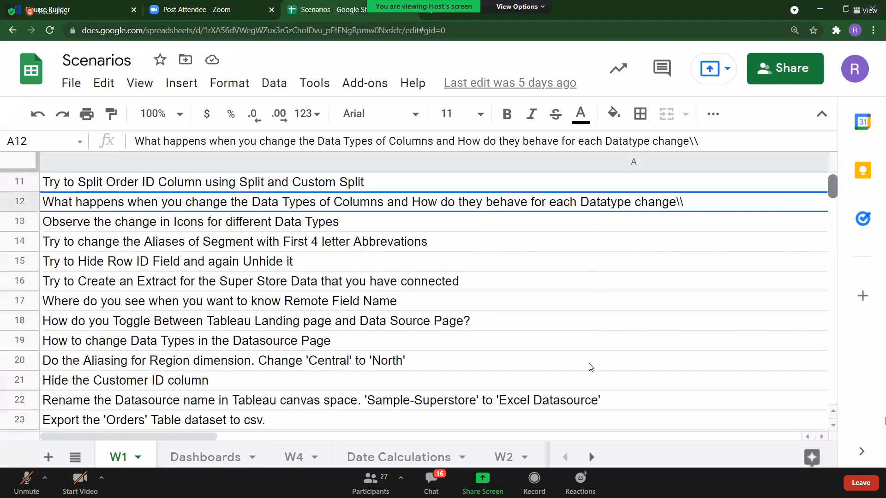
pyautogui.hotkey('alt', 'Tab')
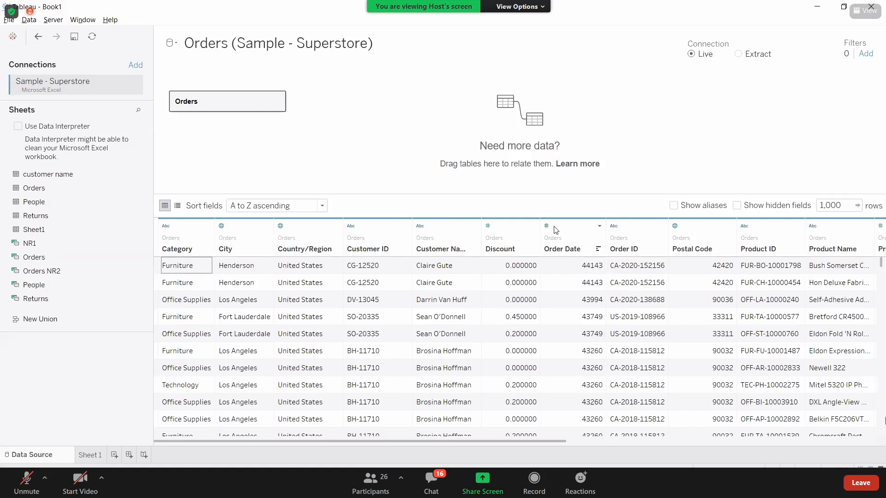
# Set the Order Date field's data type to Date.
pyautogui.click(583, 227)
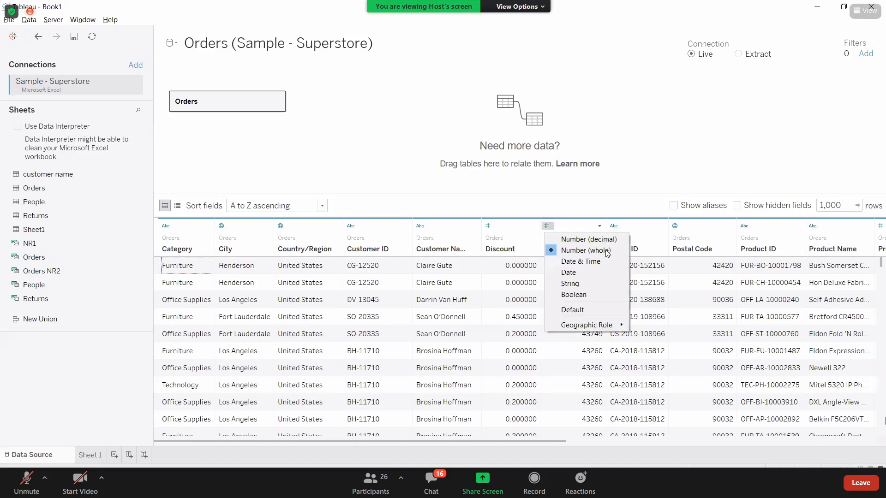
pyautogui.click(574, 271)
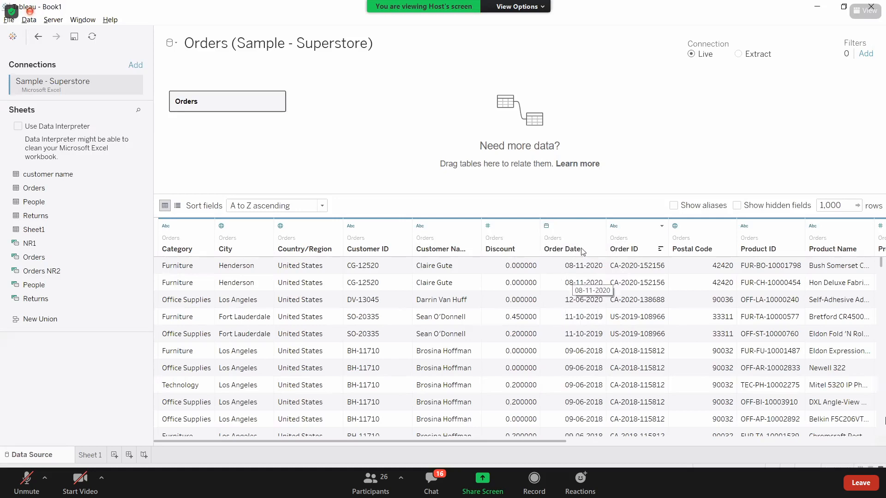
# Change the Order Date field's data type to String, and set it back to Date.
pyautogui.click(547, 227)
pyautogui.click(576, 281)
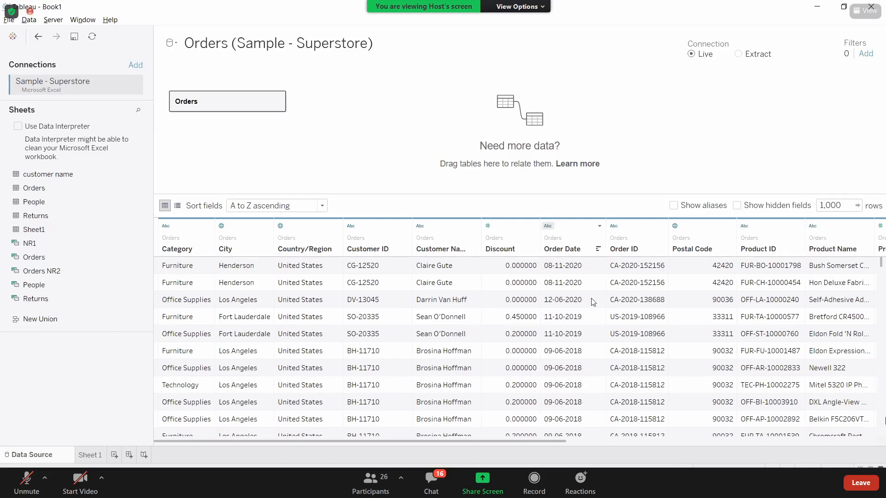
pyautogui.click(548, 227)
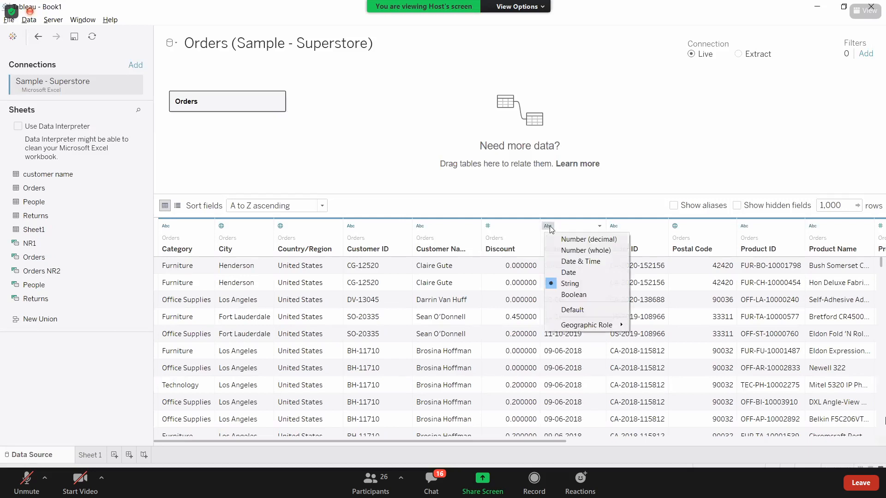
pyautogui.click(575, 273)
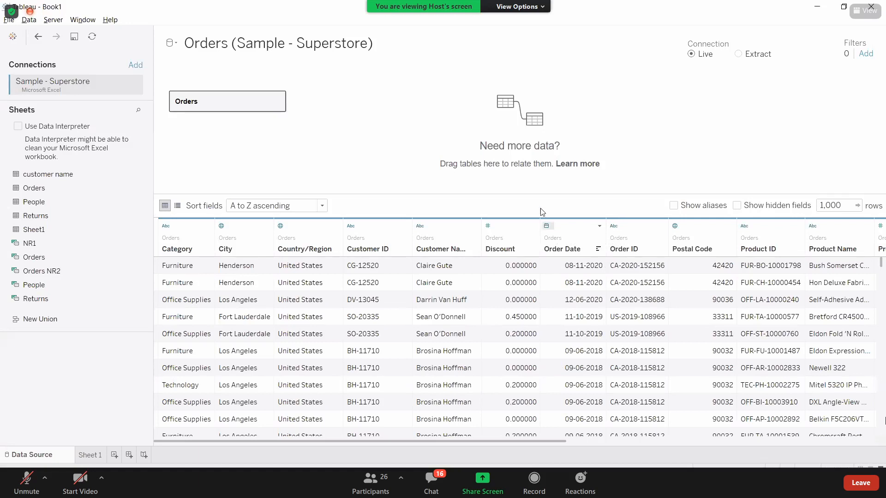
pyautogui.click(528, 466)
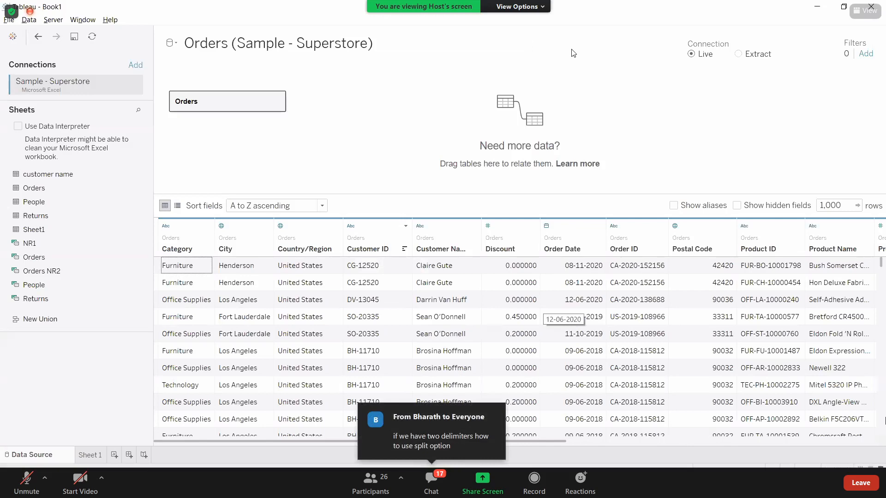
pyautogui.hscroll(2, 508, 287)
pyautogui.hscroll(2, 507, 287)
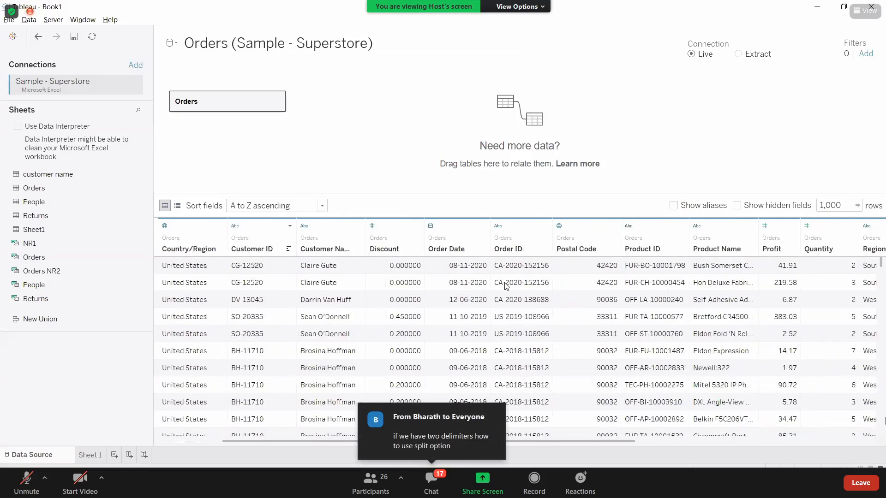
pyautogui.hscroll(2, 506, 286)
pyautogui.hscroll(8, 506, 286)
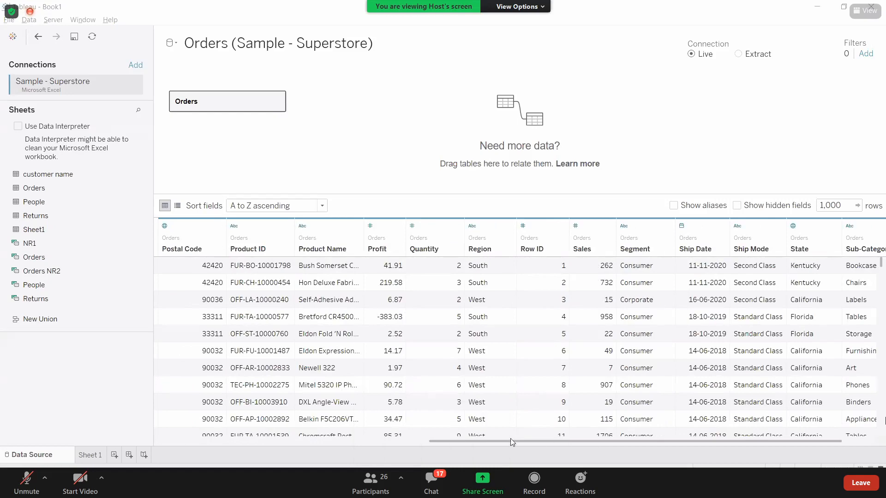
pyautogui.hscroll(-5, 453, 281)
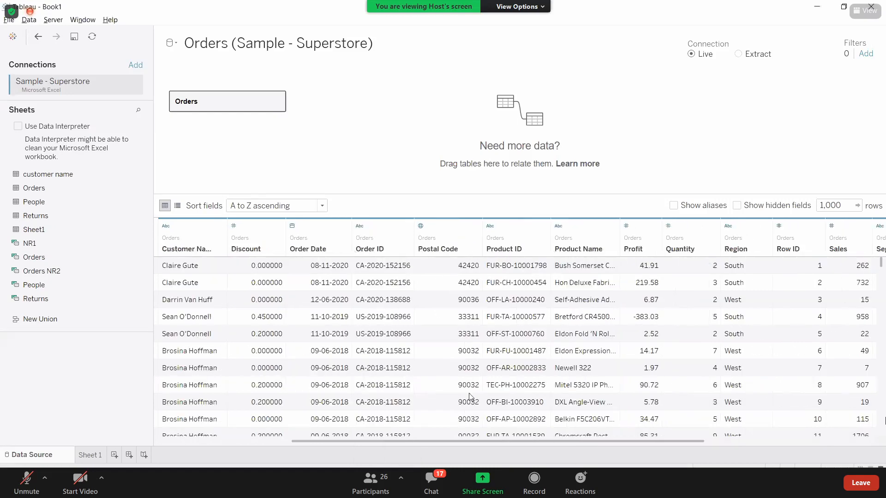
pyautogui.hscroll(-2, 450, 265)
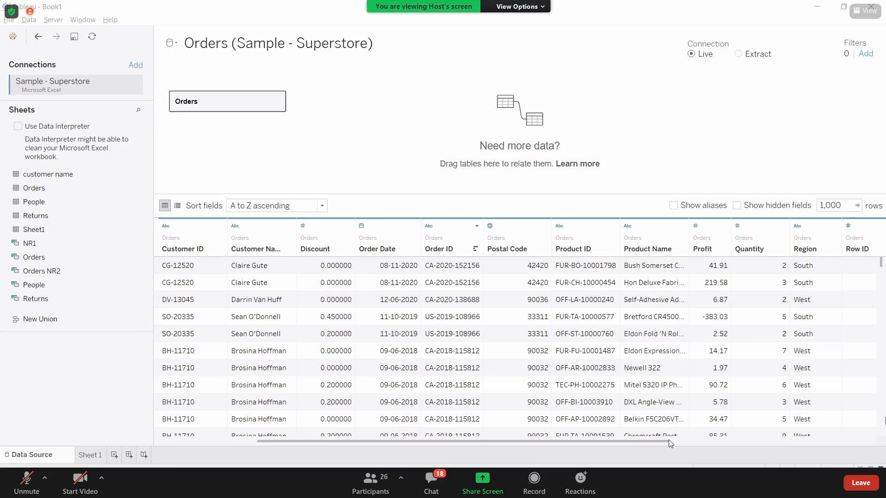
pyautogui.hscroll(3, 699, 442)
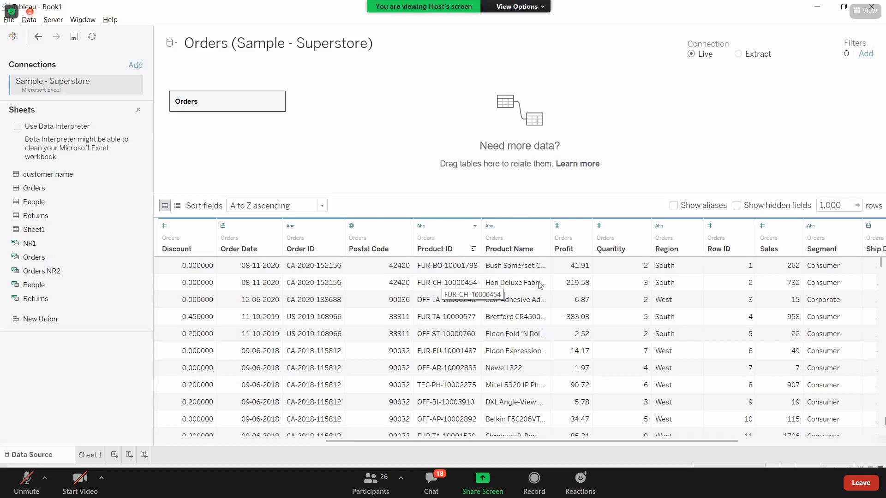
# Edit the aliases of the Segment field, giving Consumer the alias Cons and Corporate the alias Corp.
pyautogui.moveTo(714, 441); pyautogui.dragTo(805, 444)
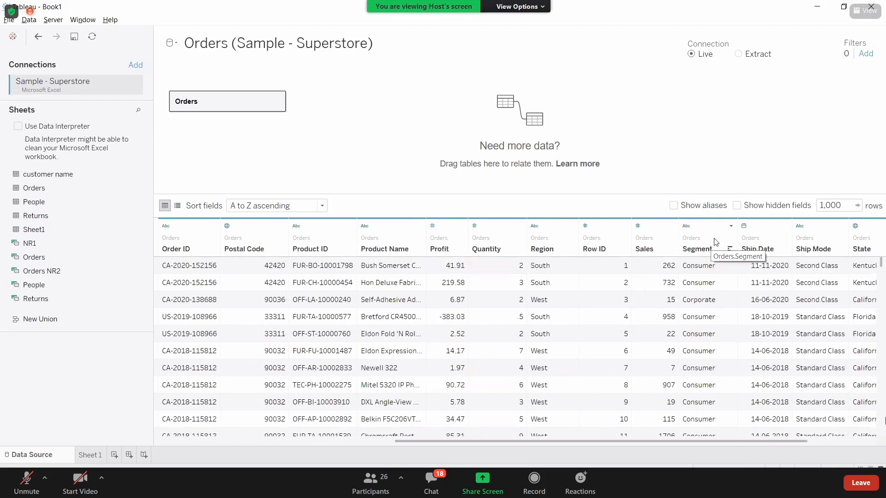
pyautogui.click(708, 236)
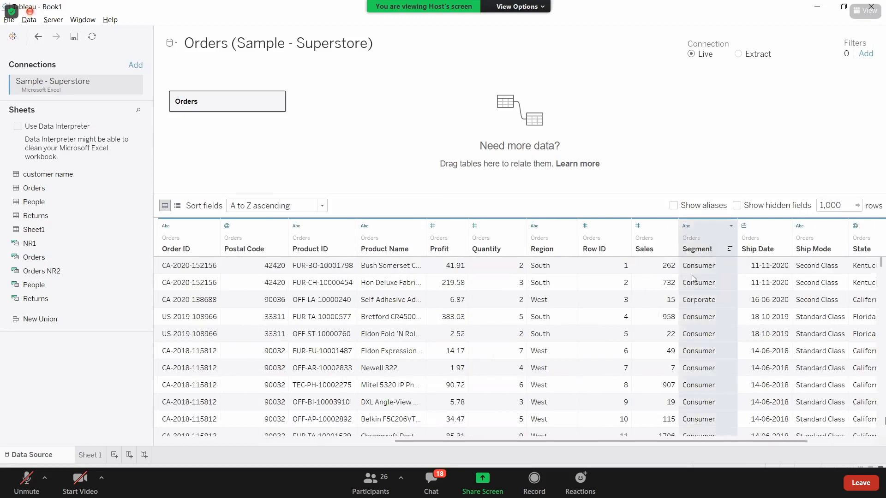
pyautogui.click(731, 226)
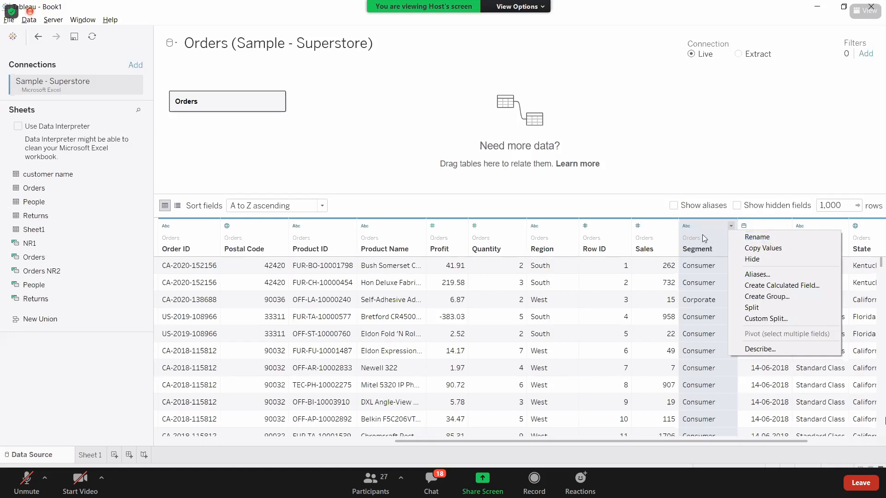
pyautogui.click(748, 276)
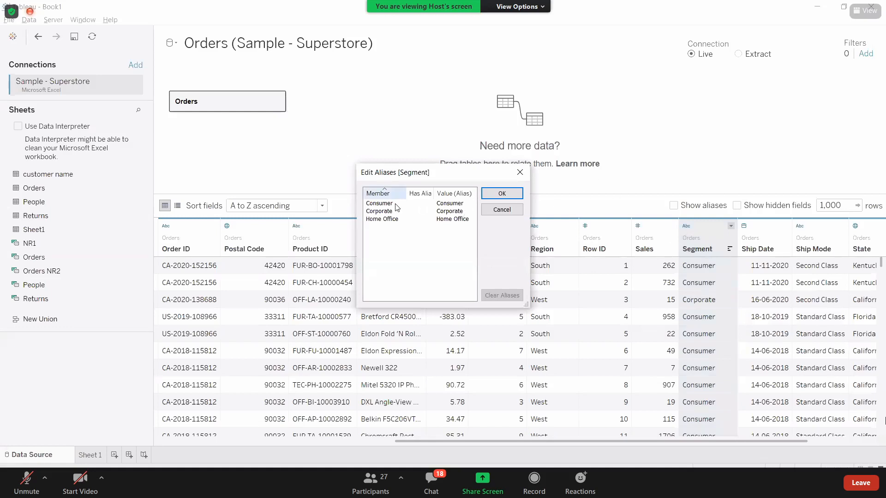
pyautogui.doubleClick(451, 203)
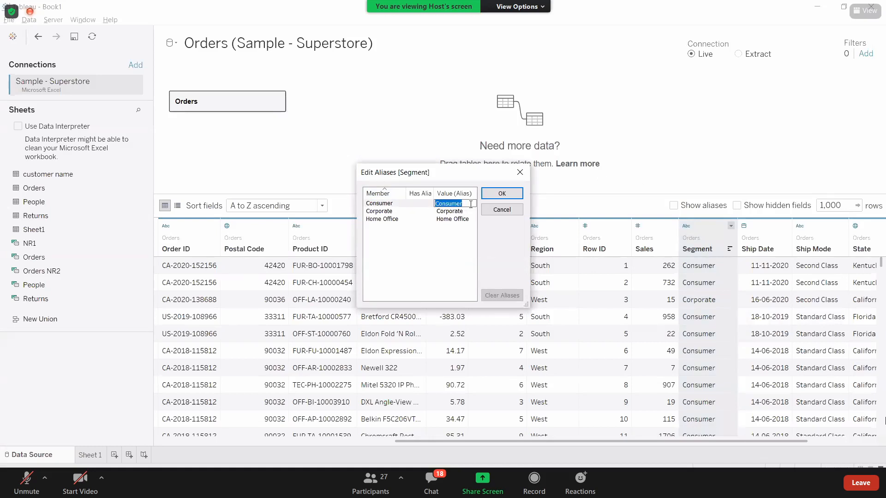
pyautogui.write('Cons')
pyautogui.click(464, 211)
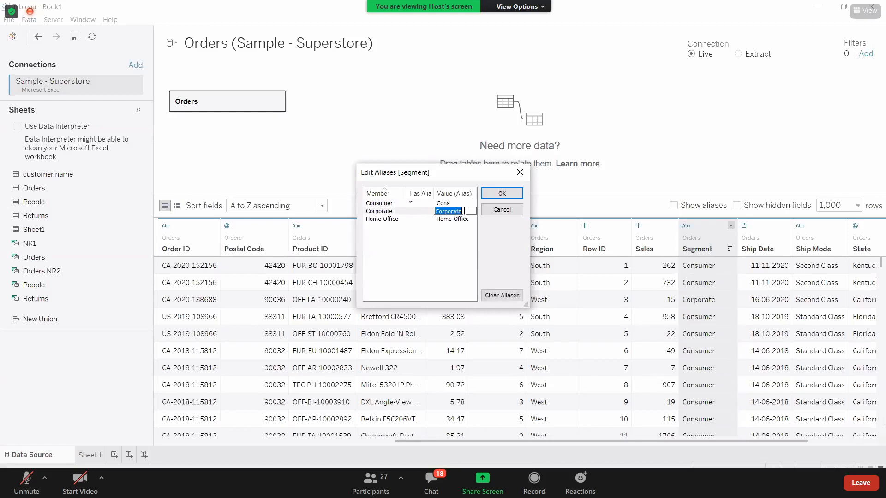
pyautogui.write('Corp')
# Shorten the alias of the Home Office member to its first four letters and apply the Segment aliases.
pyautogui.click(455, 219)
pyautogui.click(452, 220)
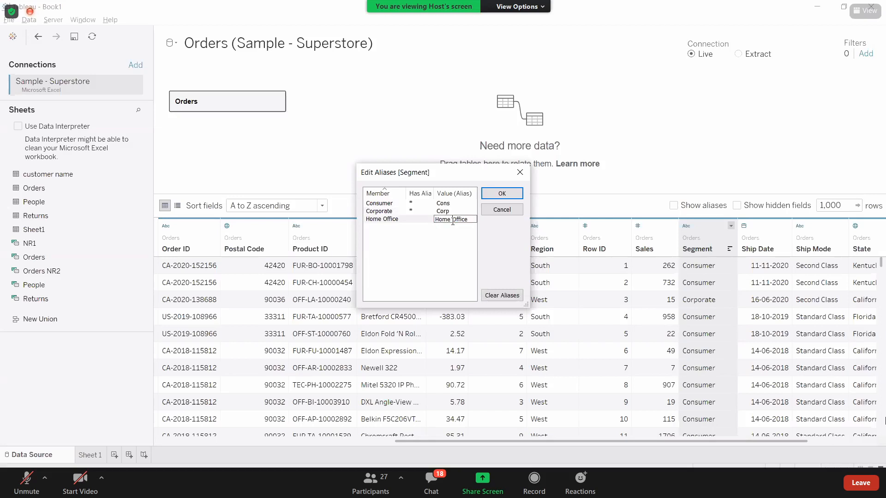
pyautogui.hotkey('shift', 'End')
pyautogui.press('BackSpace')
pyautogui.click(505, 196)
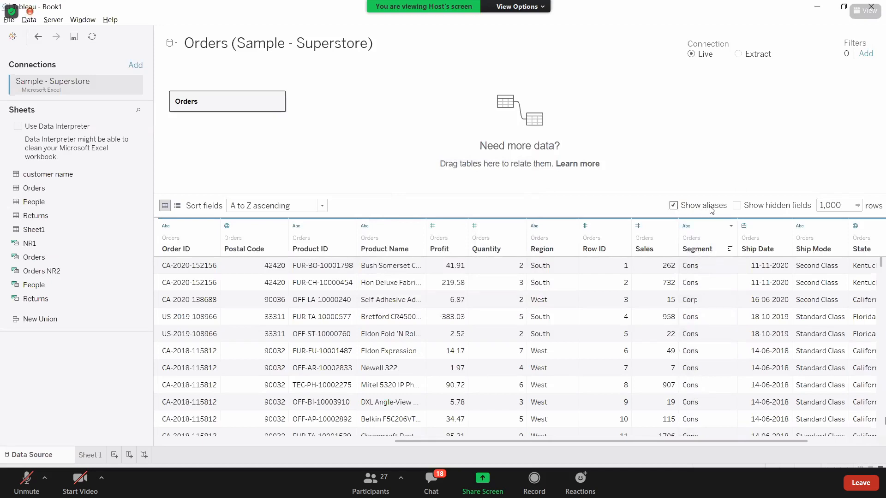
# Turn the alias display off and on again to compare the Segment values, and switch to the Scenarios sheet in Google Sheets.
pyautogui.click(673, 206)
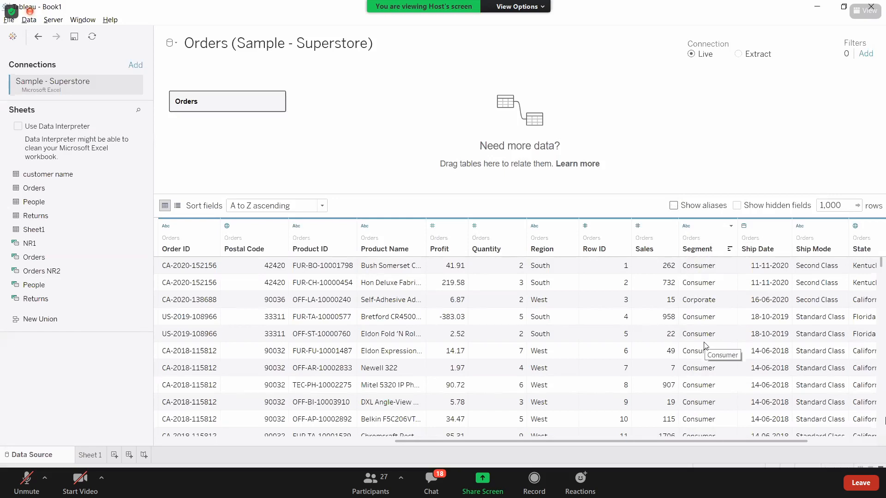
pyautogui.click(674, 207)
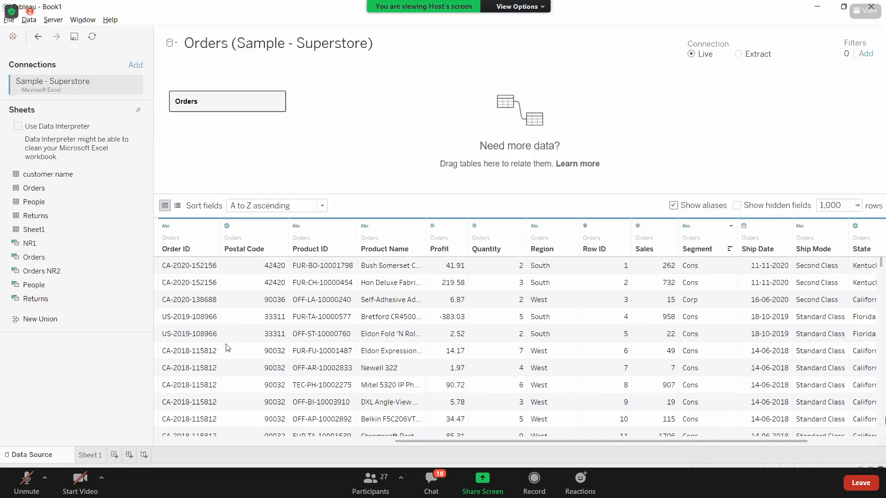
pyautogui.hotkey('alt', 'Tab')
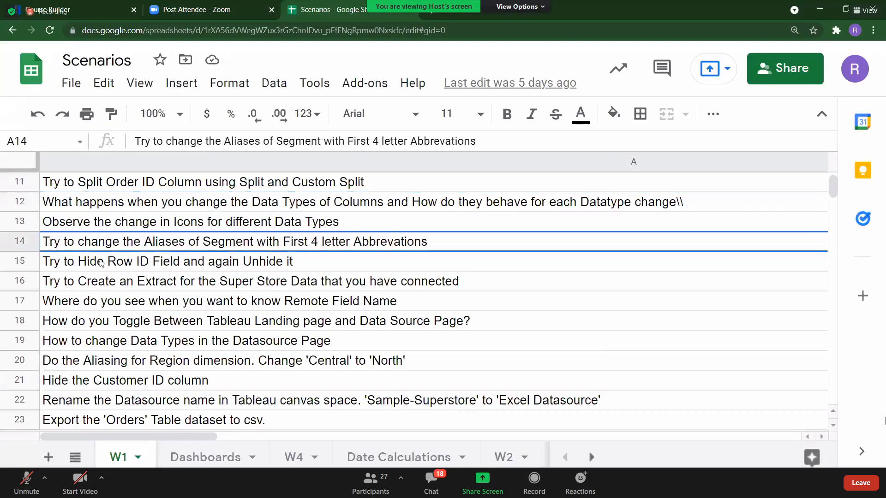
# Select the Row ID hiding scenario in cell A15, switch to Tableau, and check the fields in the data grid and on Sheet 1.
pyautogui.click(101, 263)
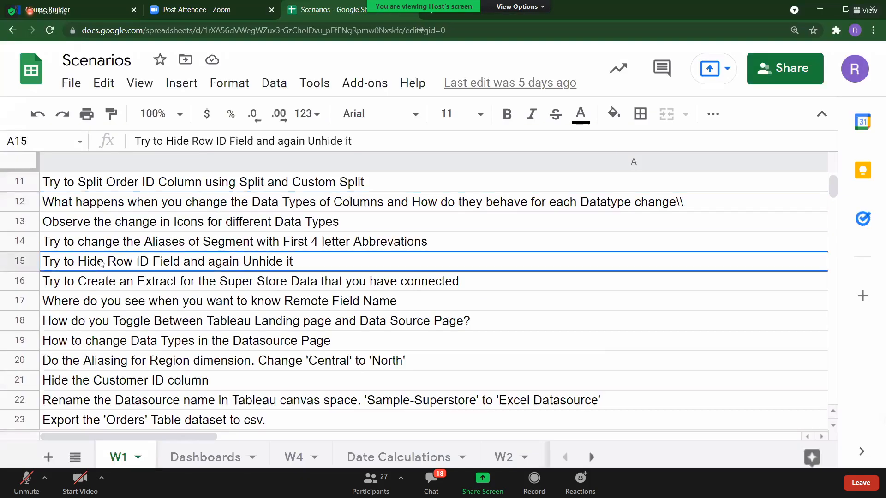
pyautogui.hotkey('alt', 'Tab')
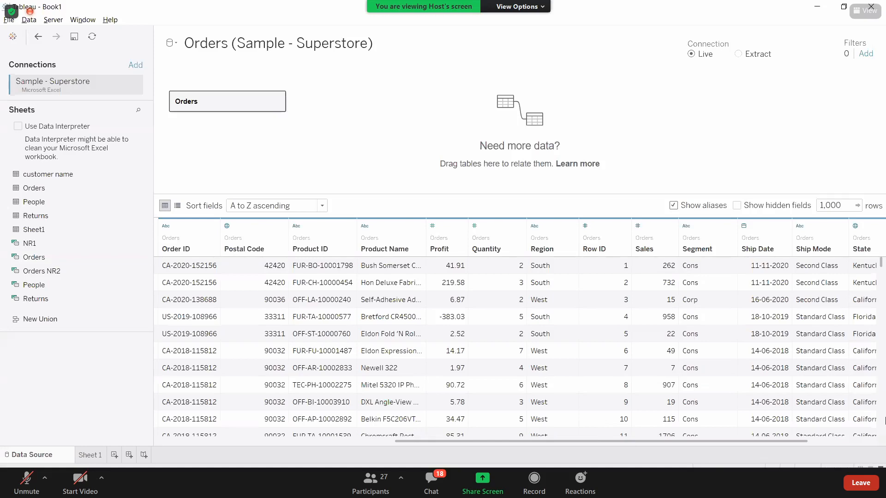
pyautogui.hscroll(3, 519, 346)
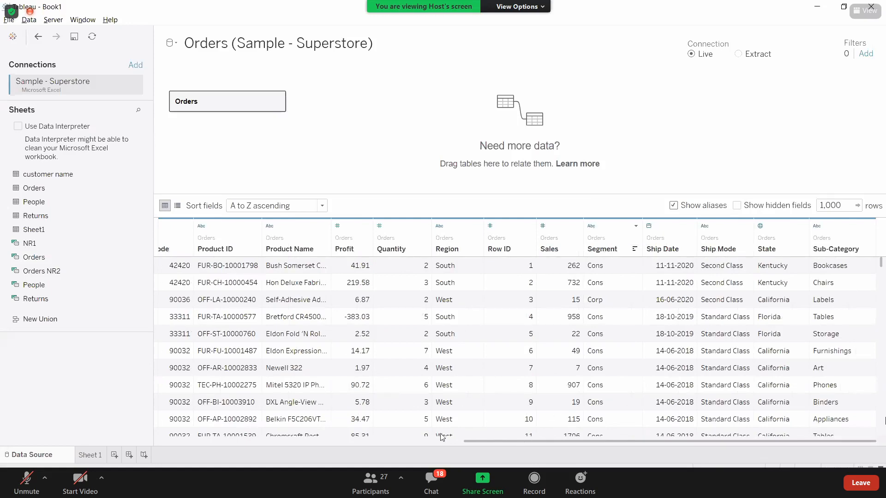
pyautogui.hscroll(-3, 403, 431)
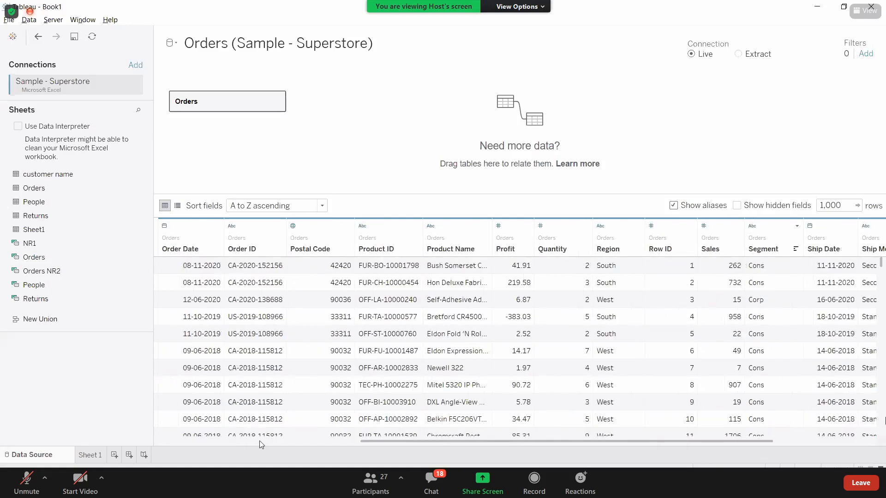
pyautogui.hscroll(-5, 258, 323)
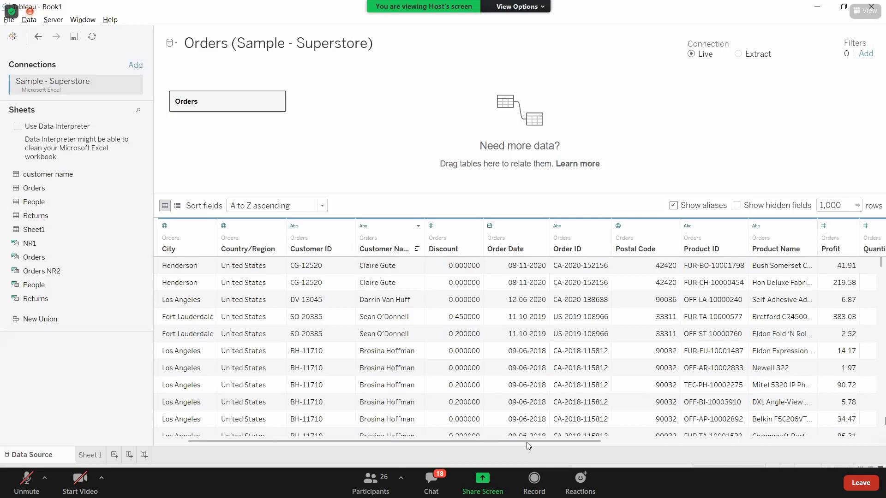
pyautogui.click(96, 458)
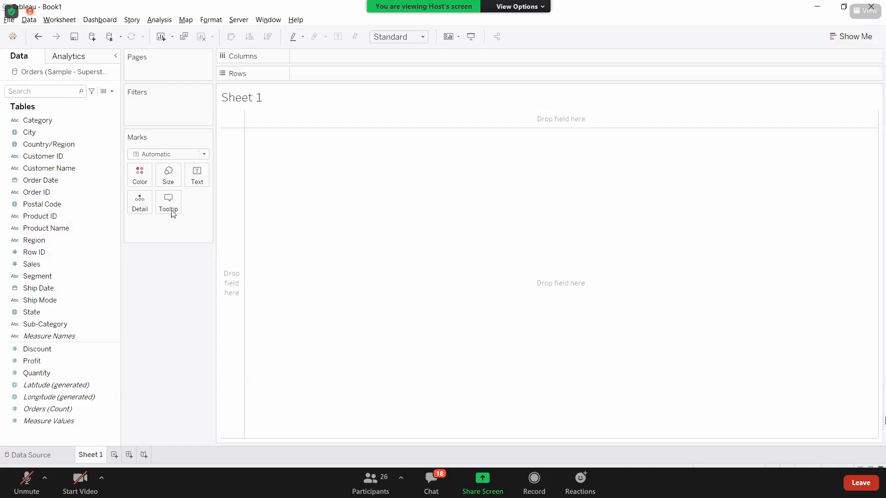
pyautogui.click(63, 456)
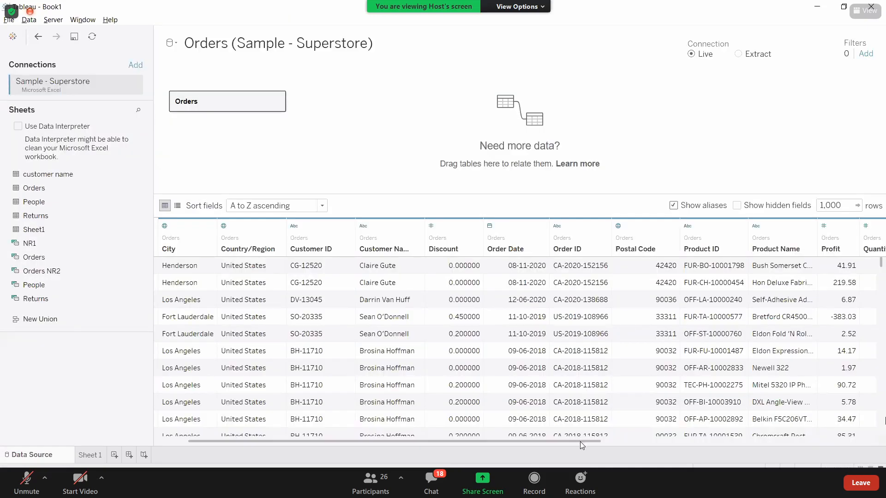
# Hide the Row ID field in the Orders data grid.
pyautogui.moveTo(670, 443); pyautogui.dragTo(785, 448)
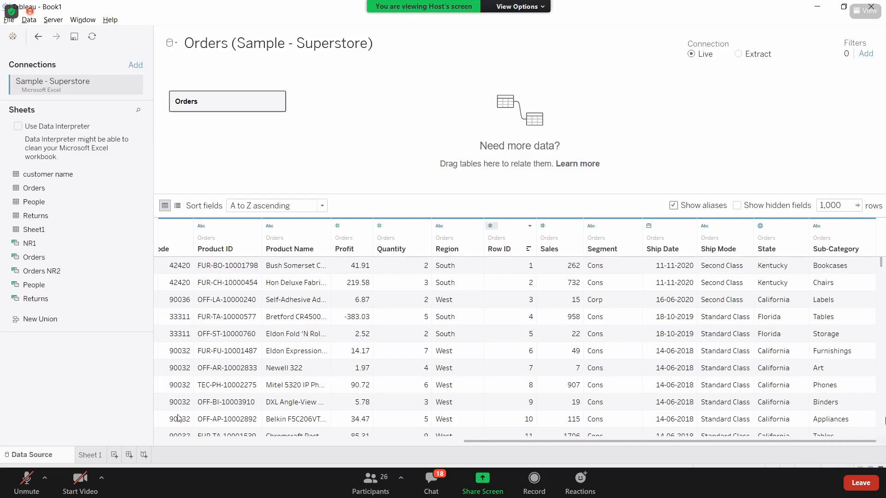
pyautogui.click(530, 226)
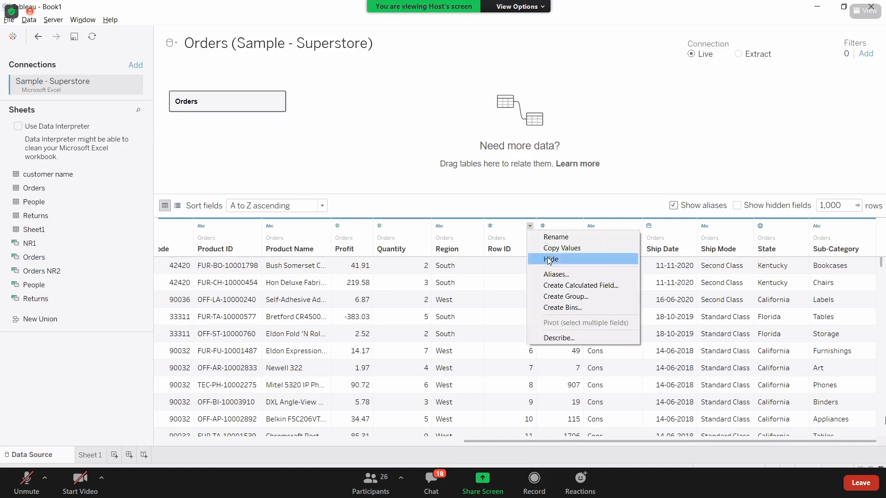
pyautogui.click(549, 260)
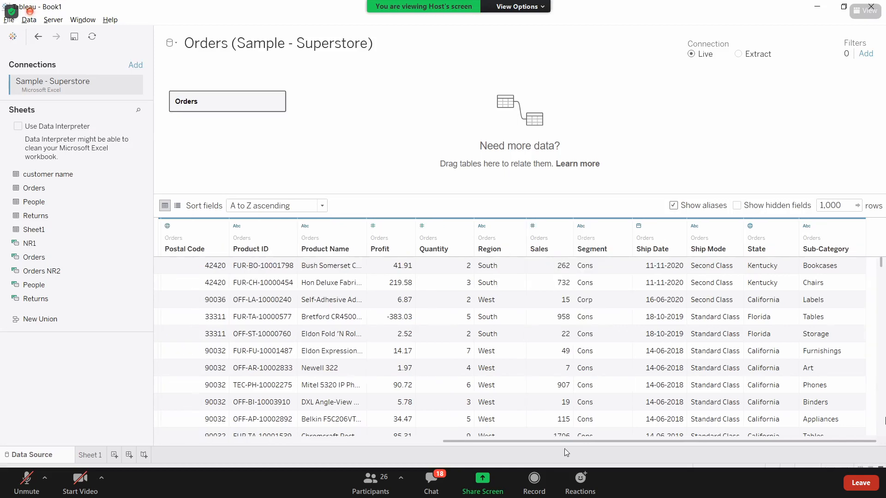
# Look for the hidden Row ID field in the data grid and in Sheet 1's field list, and return to the data source page.
pyautogui.hscroll(-3, 580, 442)
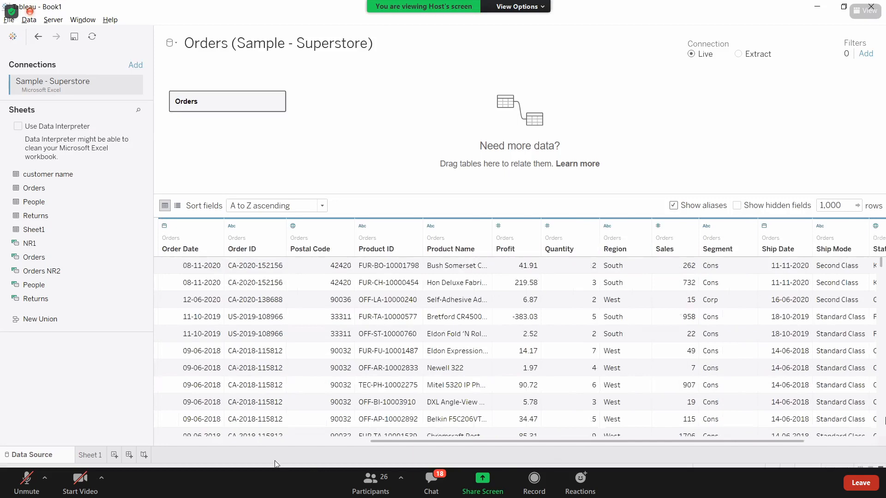
pyautogui.hscroll(-3, 213, 442)
pyautogui.hscroll(6, 645, 456)
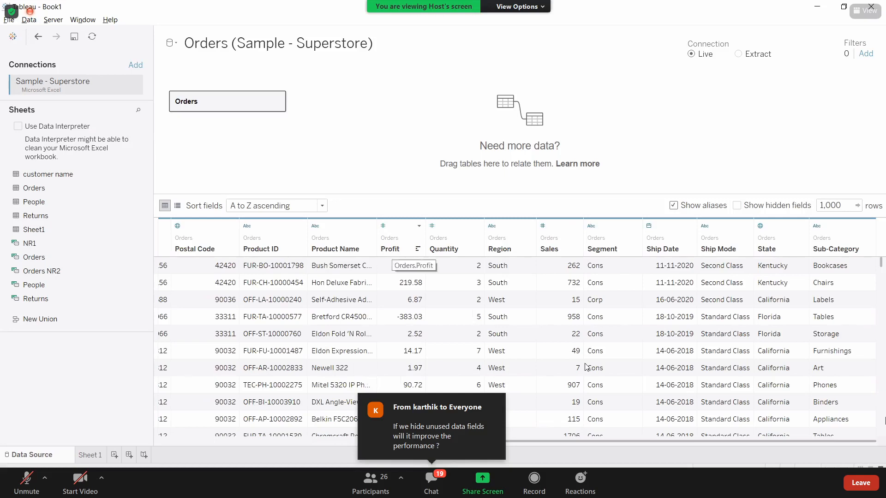
pyautogui.click(84, 456)
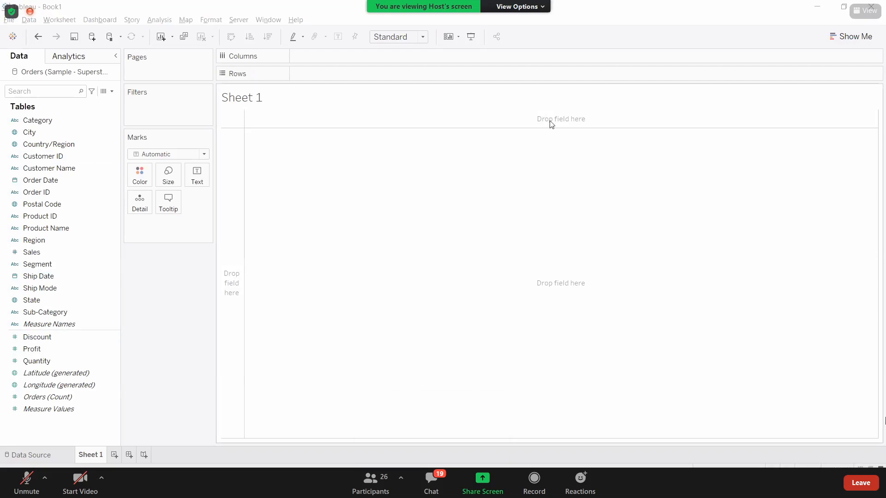
pyautogui.click(56, 449)
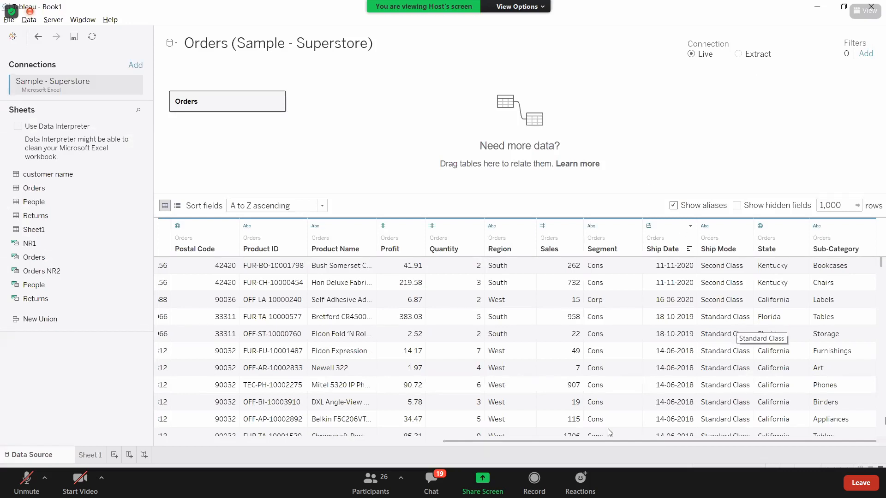
# Display the hidden fields in the data grid and unhide the Row ID field.
pyautogui.moveTo(667, 441); pyautogui.dragTo(778, 420)
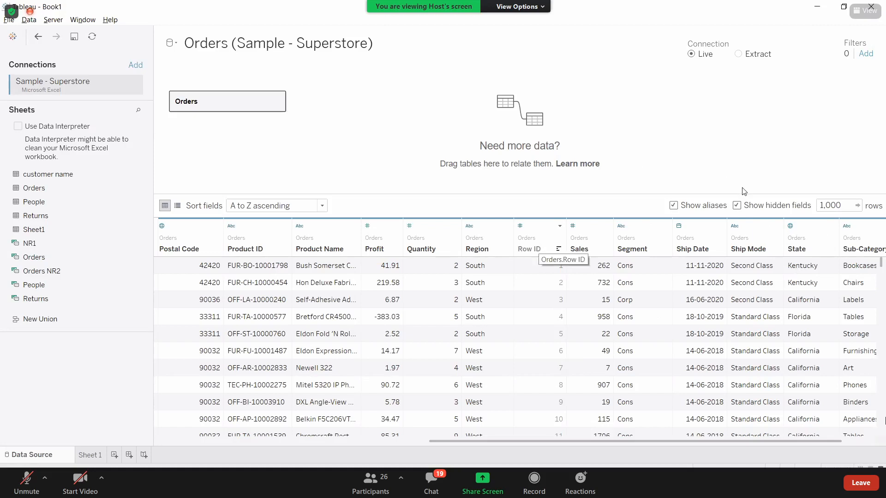
pyautogui.click(560, 226)
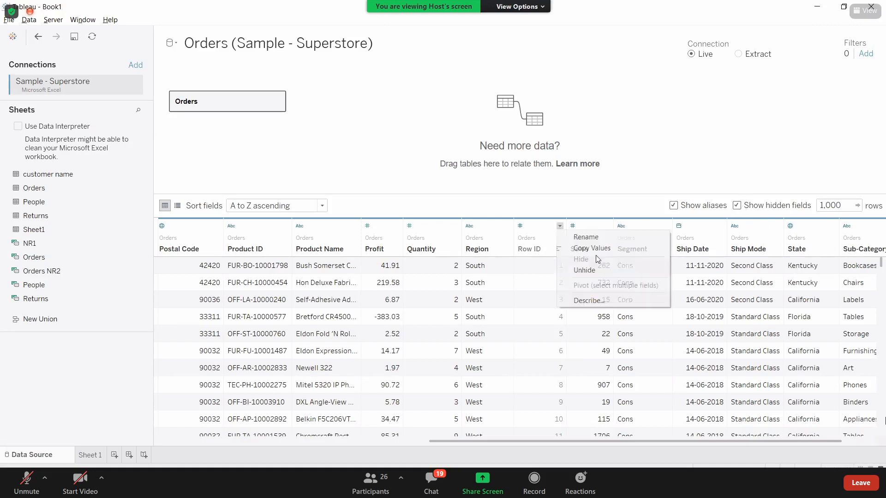
pyautogui.click(586, 270)
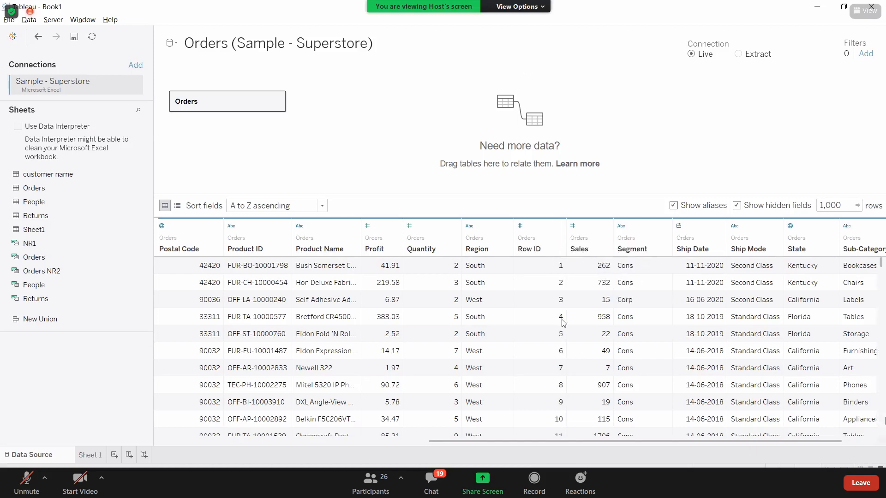
# Select the extract creation scenario in cell A16 of the Scenarios sheet, and return to Tableau to look at the Live and Extract connection options.
pyautogui.hotkey('alt', 'Tab')
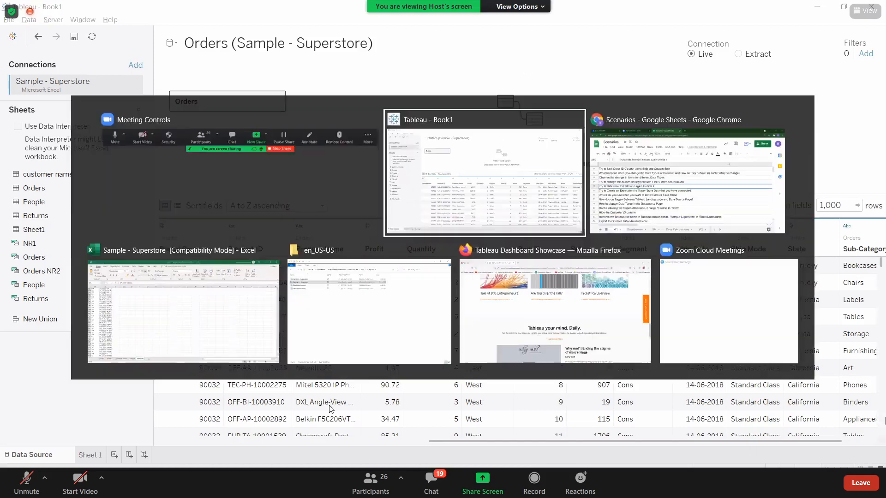
pyautogui.hotkey('alt', 'Tab')
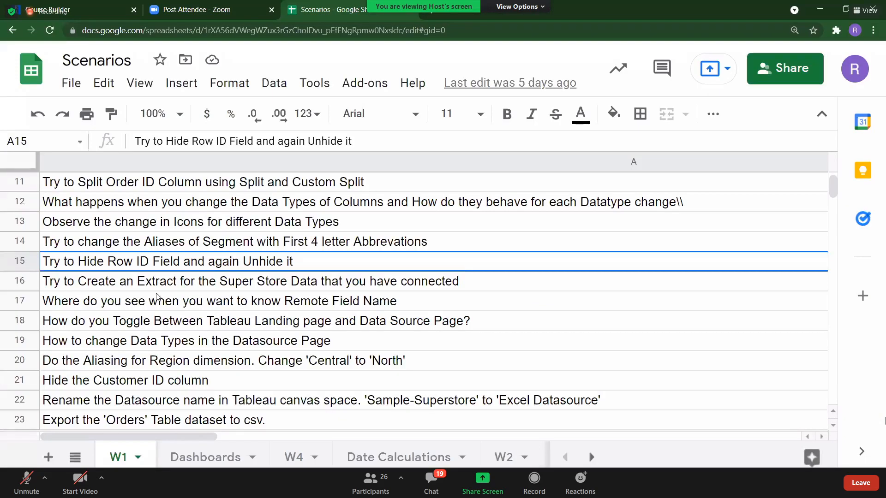
pyautogui.click(308, 283)
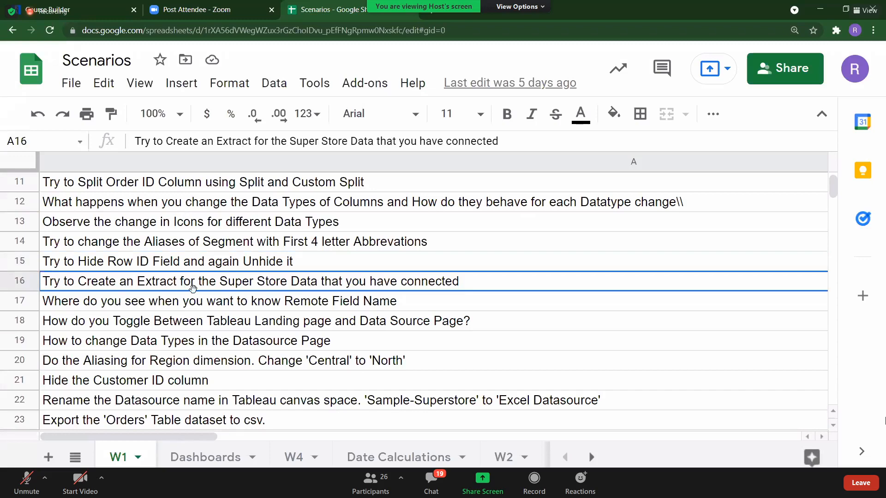
pyautogui.hotkey('alt', 'Tab')
pyautogui.hotkey('alt', 'Tab')
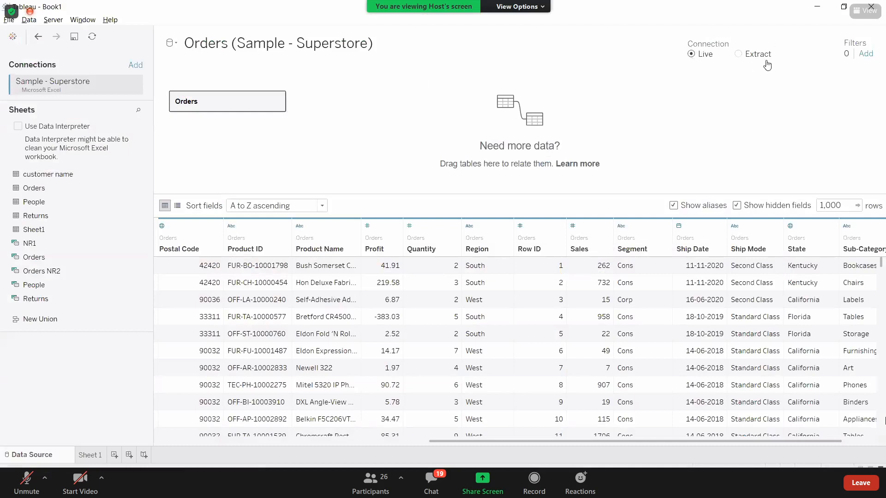
# Select the Remote Field Name scenario in cell A17, view the field metadata list in Tableau, and return to the data grid.
pyautogui.hotkey('alt', 'Tab')
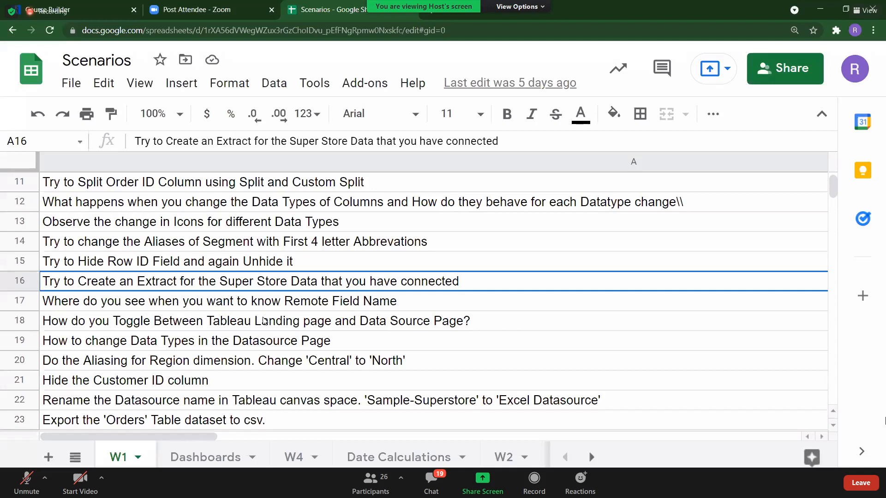
pyautogui.press('Down')
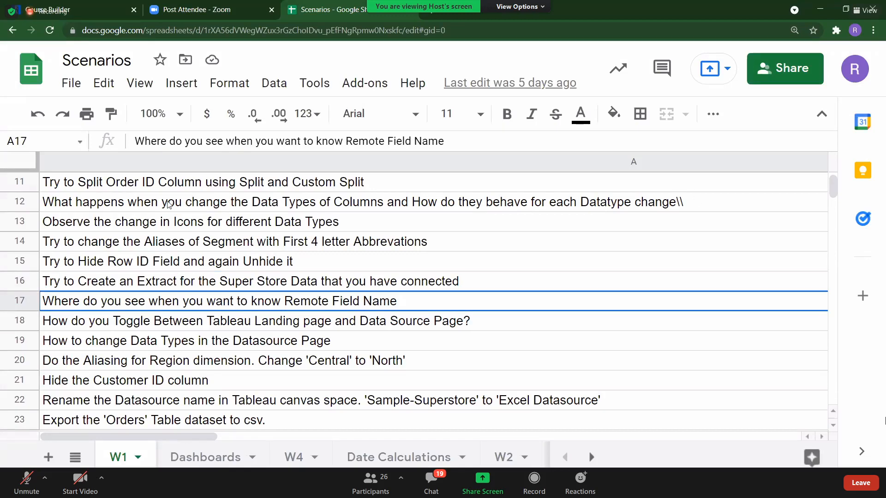
pyautogui.hotkey('alt', 'Tab')
pyautogui.click(177, 206)
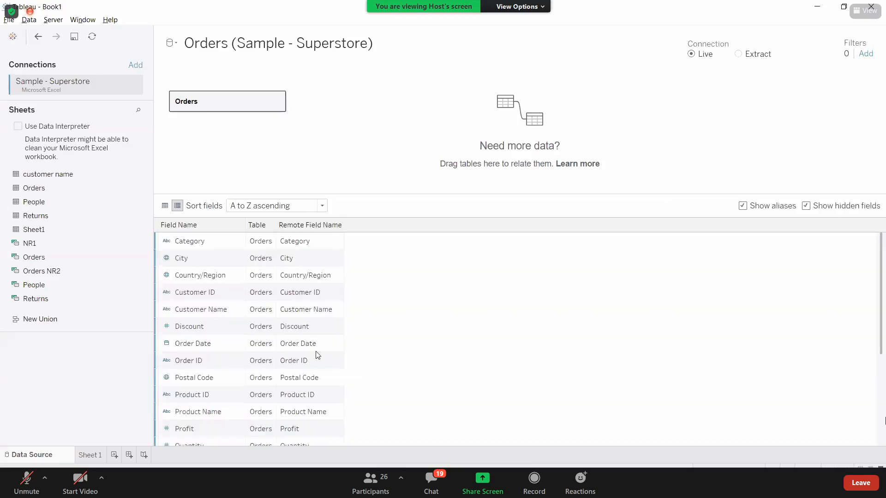
pyautogui.click(165, 206)
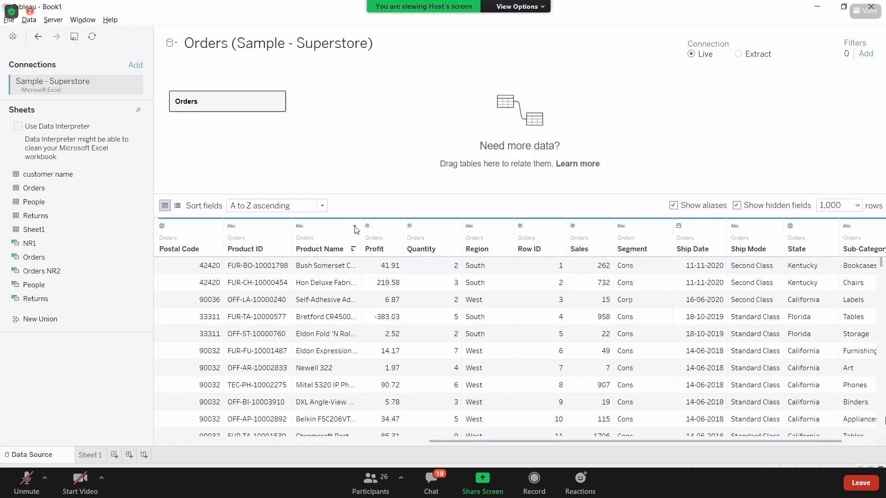
# Rename the Product Name field to Prod Name and compare it with its remote field name in the metadata list.
pyautogui.click(355, 227)
pyautogui.click(378, 237)
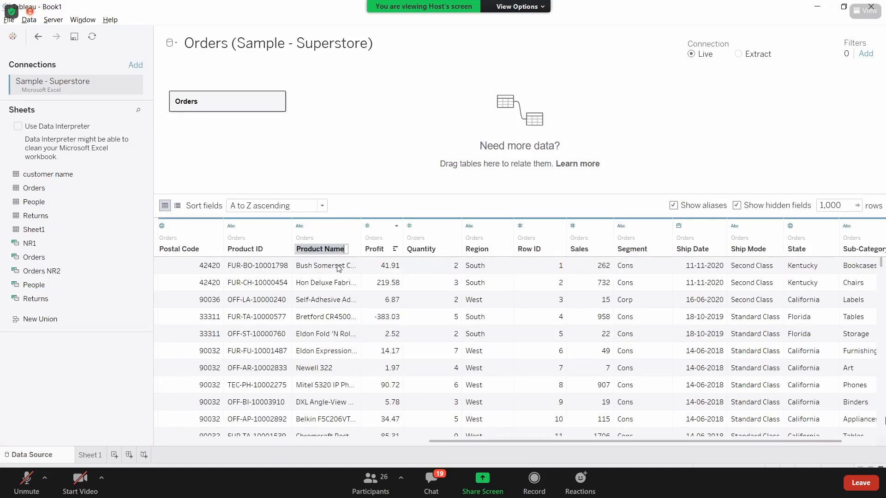
pyautogui.write('Prod N')
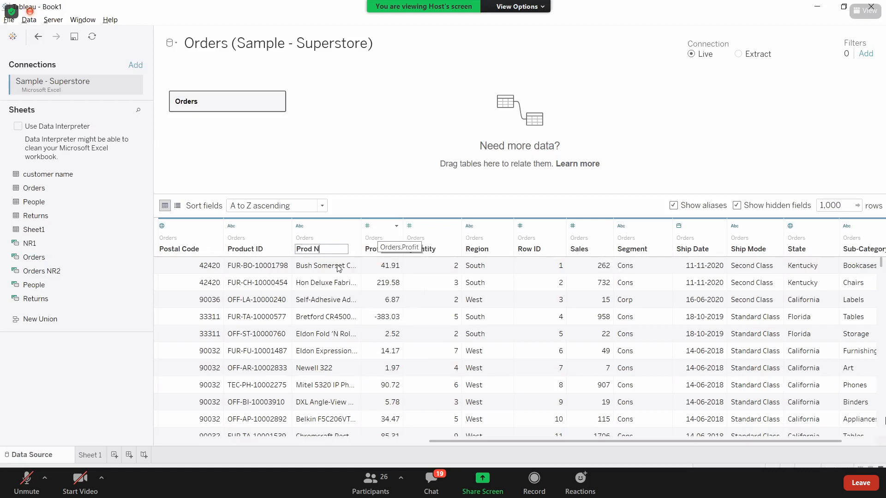
pyautogui.write('ame')
pyautogui.press('Return')
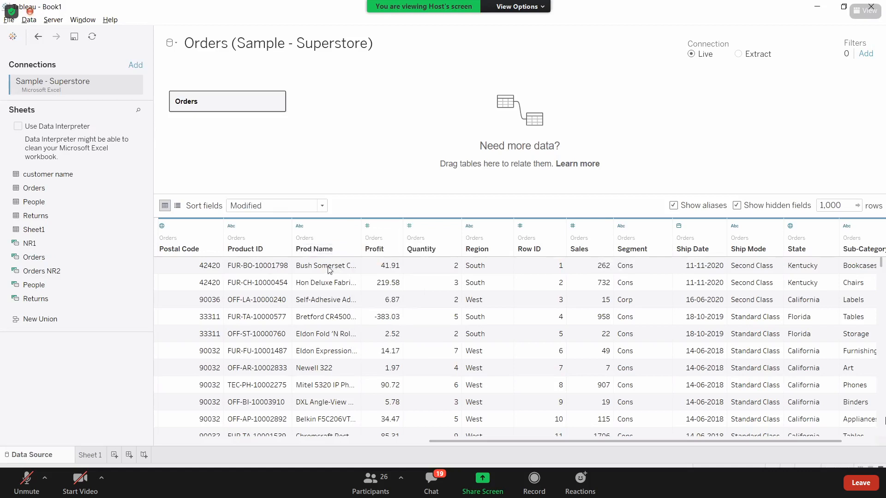
pyautogui.click(178, 205)
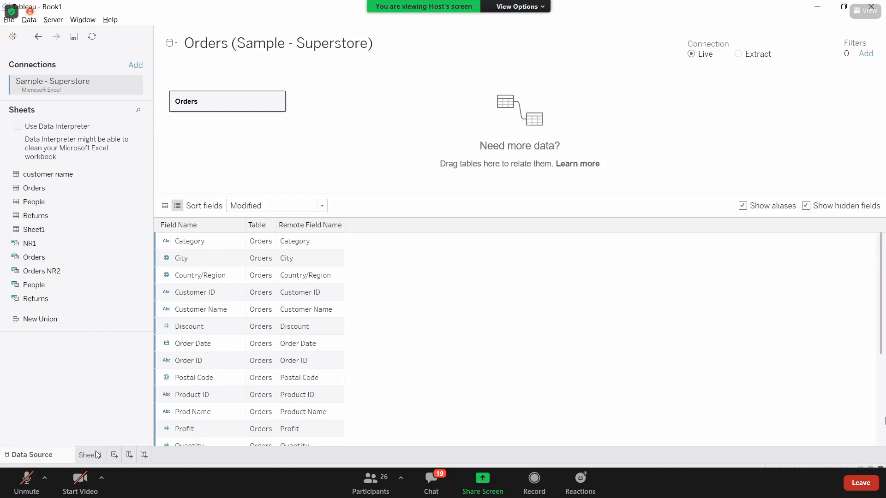
# Select the landing page toggle scenario in cell A18 of the Scenarios sheet, and go from Tableau's data source page to its start page.
pyautogui.hotkey('alt', 'Tab')
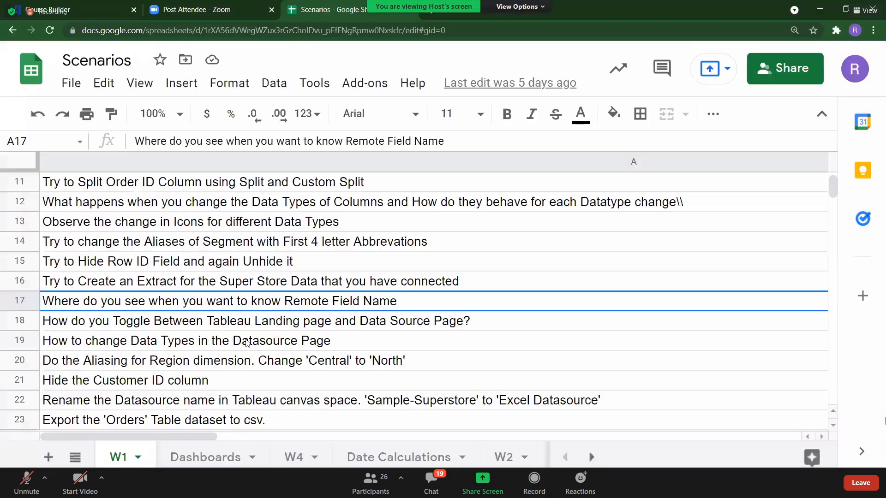
pyautogui.click(298, 327)
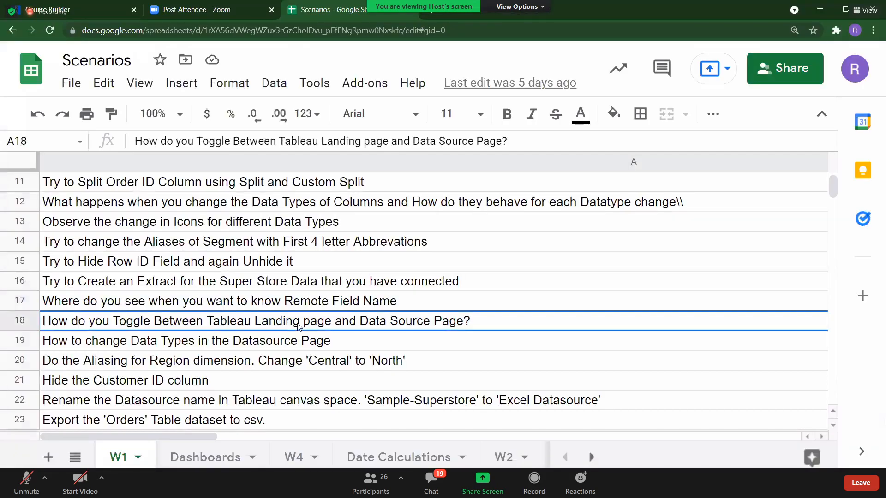
pyautogui.hotkey('alt', 'Tab')
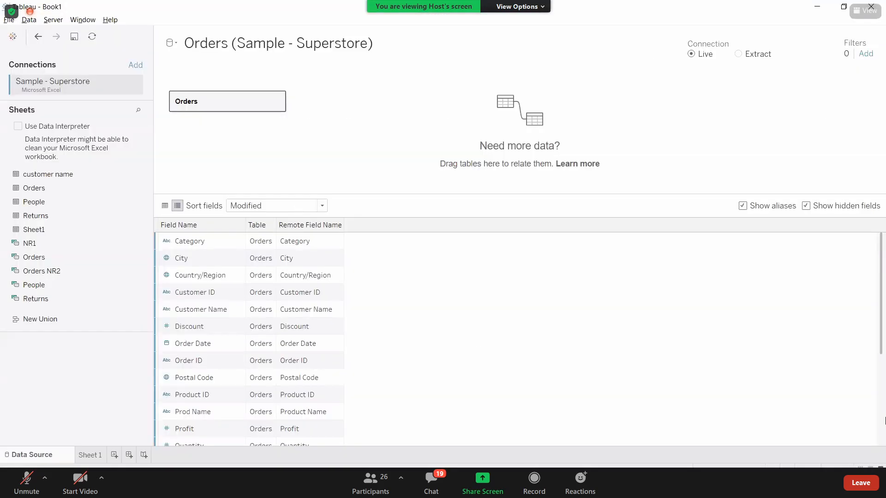
pyautogui.hotkey('alt', 'Tab')
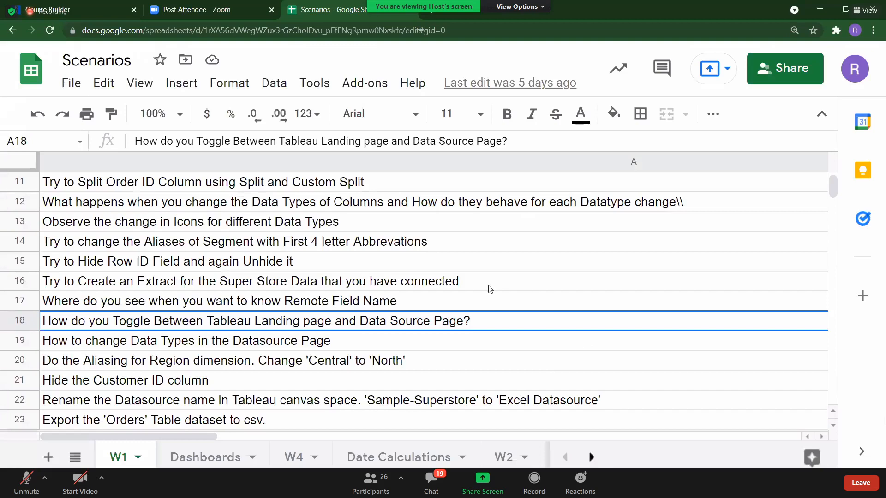
pyautogui.hotkey('alt', 'Tab')
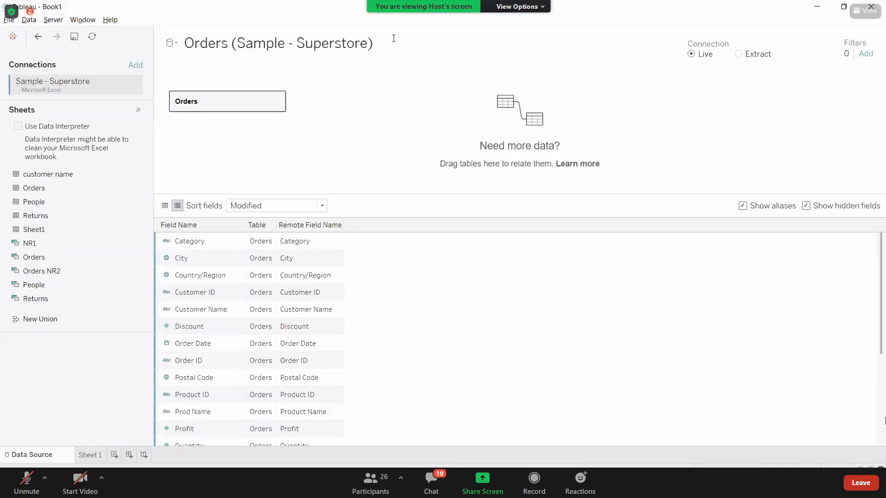
pyautogui.click(14, 37)
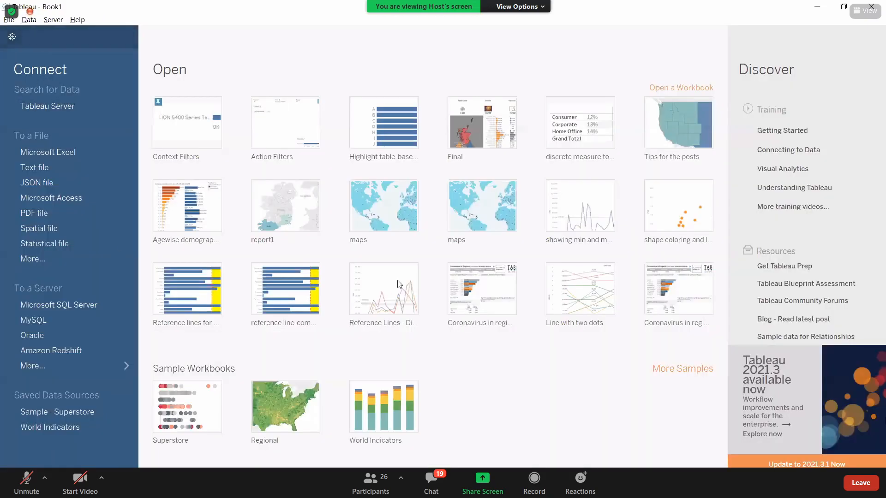
# Toggle from the start page to the data source page, go to Sheet 1, and toggle to the start page and back.
pyautogui.click(12, 37)
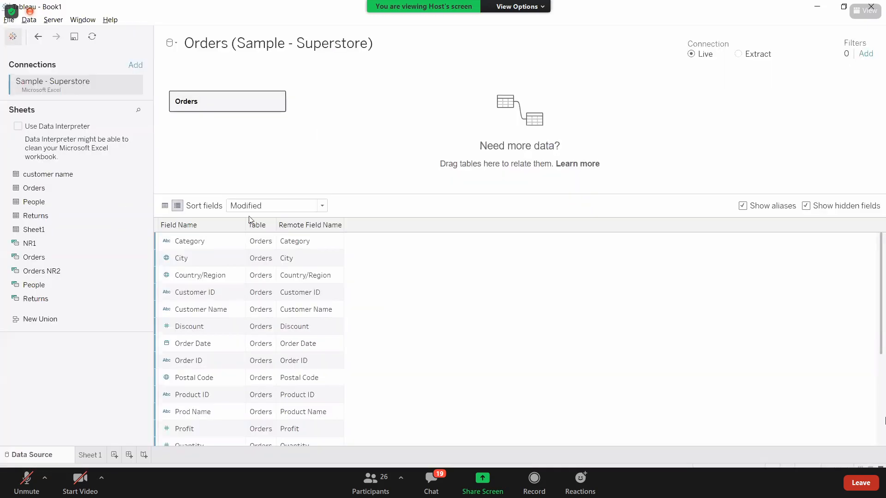
pyautogui.click(94, 455)
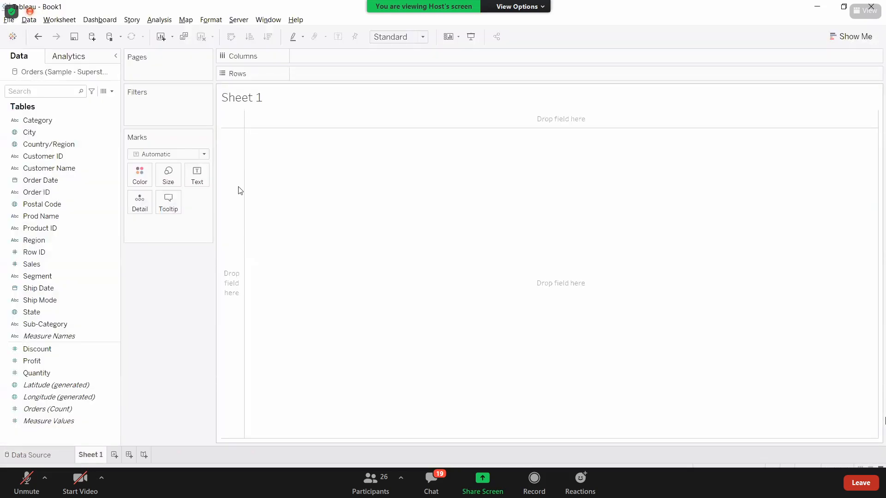
pyautogui.click(12, 37)
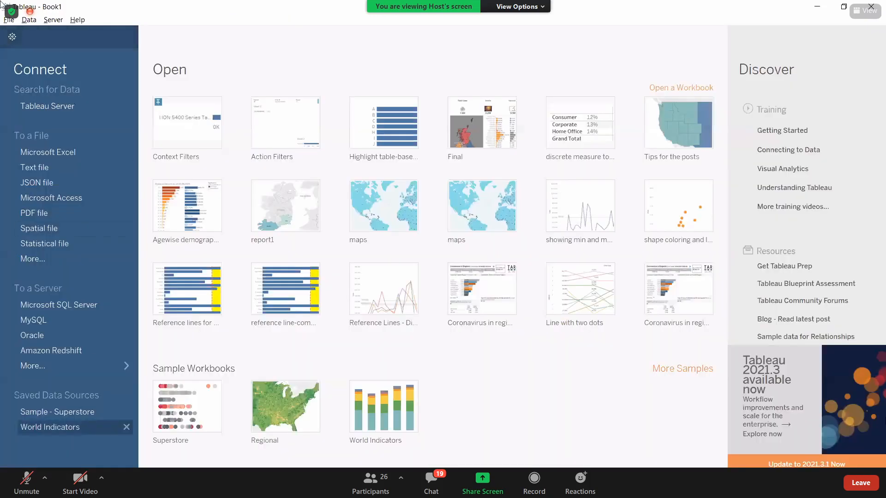
pyautogui.click(10, 41)
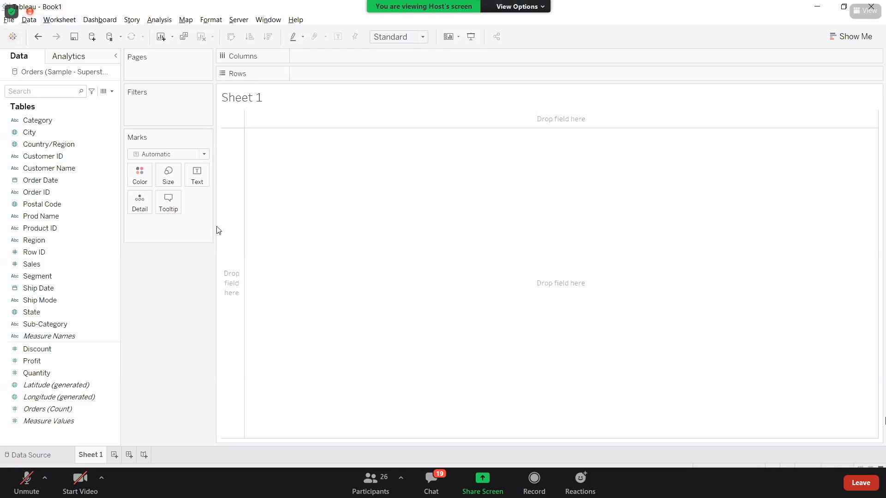
# Show the data source page as a data grid, and select the Region aliasing scenario in cell A20 of the Scenarios sheet.
pyautogui.click(26, 452)
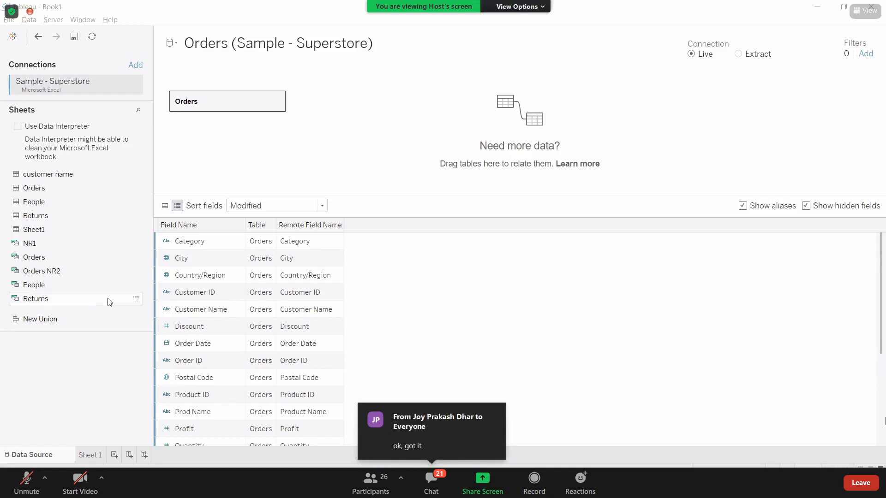
pyautogui.click(165, 206)
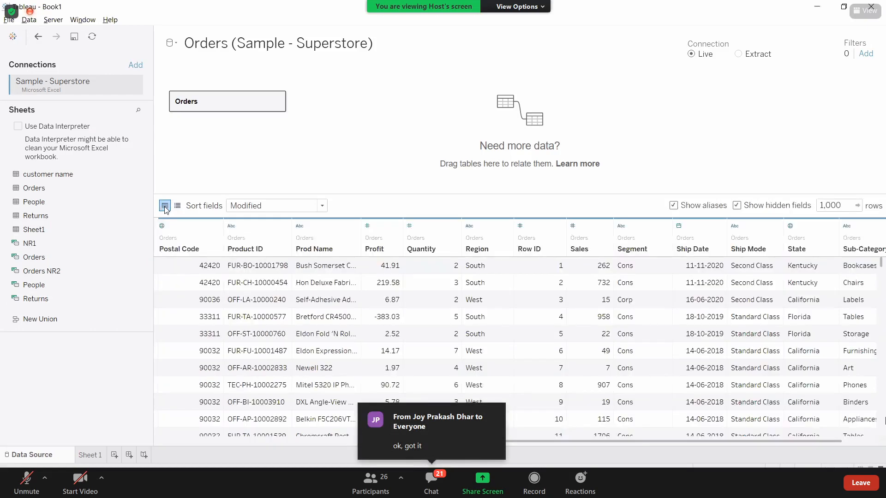
pyautogui.hotkey('alt', 'Tab')
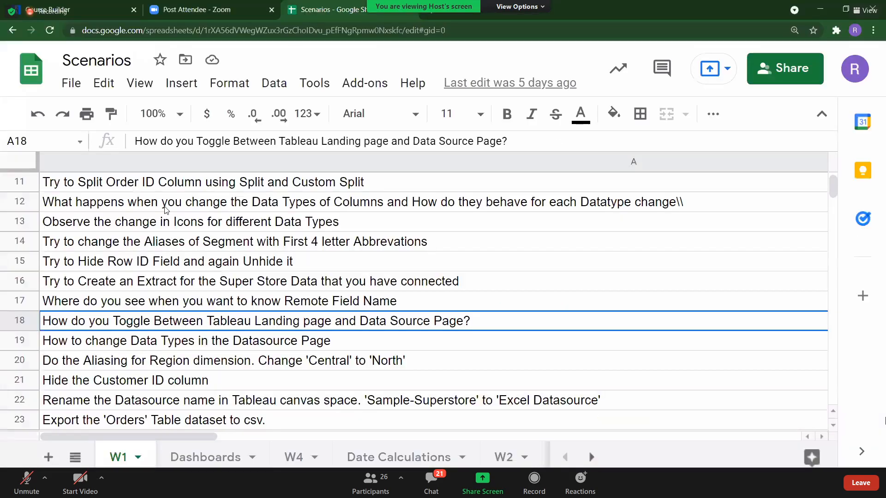
pyautogui.click(210, 349)
pyautogui.click(183, 367)
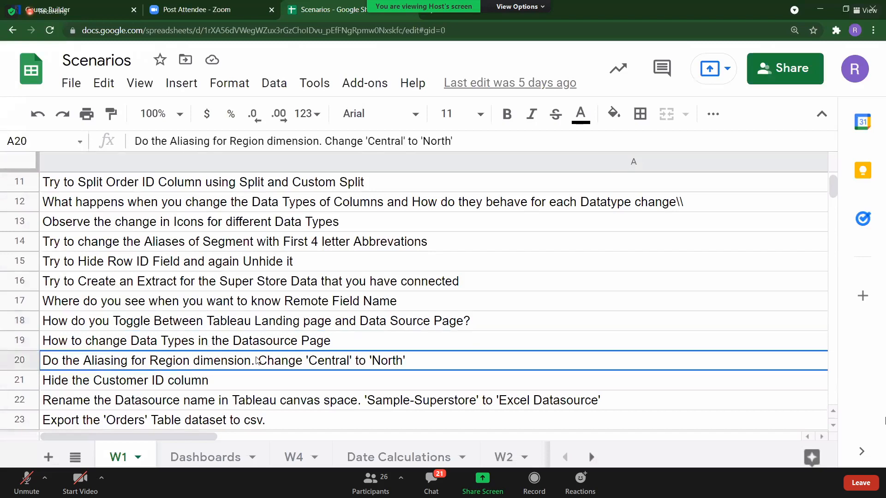
# Return to Tableau and set the alias of the Region member Central to North.
pyautogui.hotkey('alt', 'Tab')
pyautogui.hotkey('alt', 'Tab')
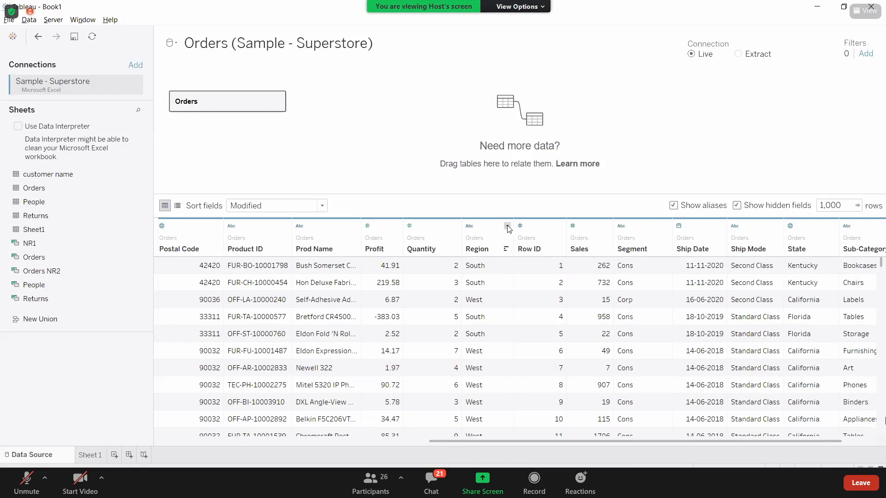
pyautogui.click(507, 227)
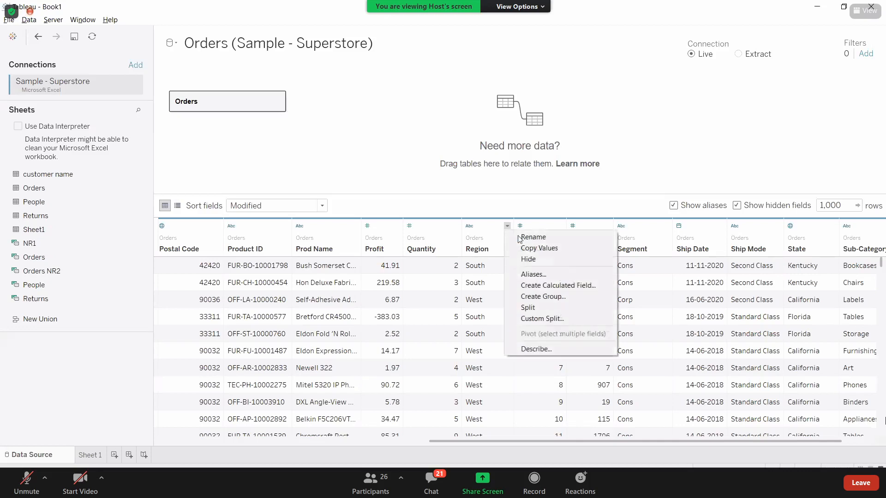
pyautogui.click(519, 273)
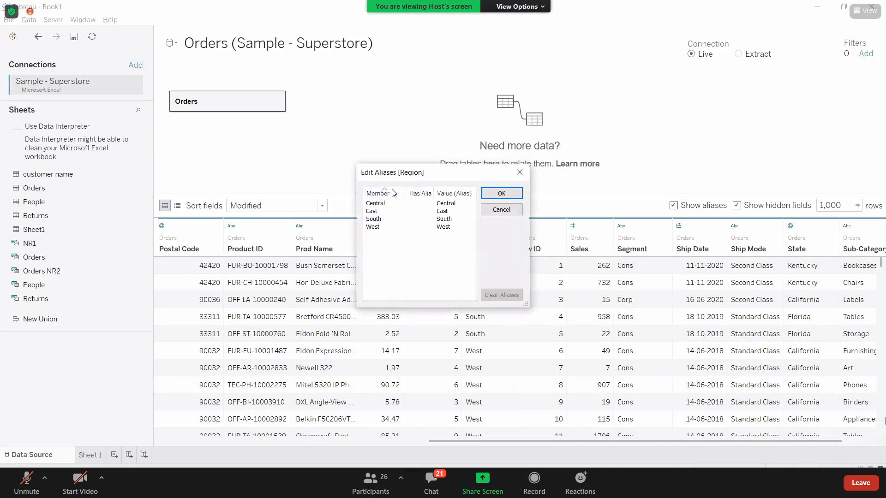
pyautogui.doubleClick(392, 206)
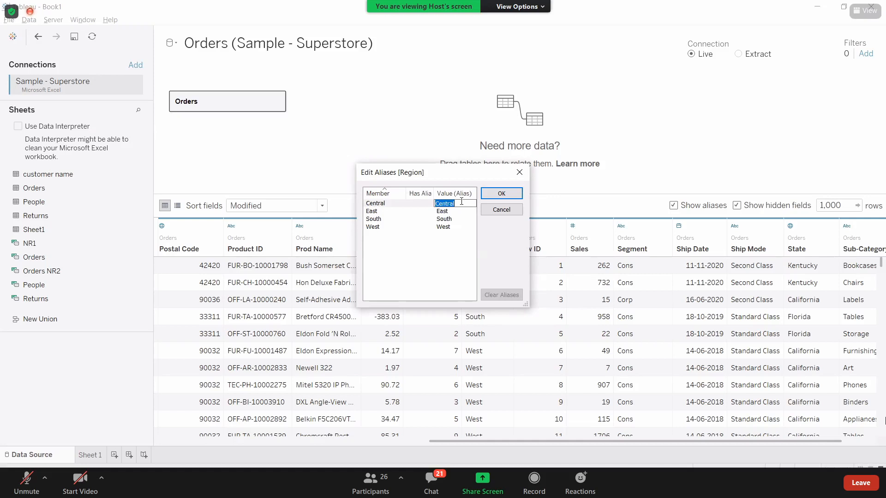
pyautogui.write('North')
pyautogui.click(511, 195)
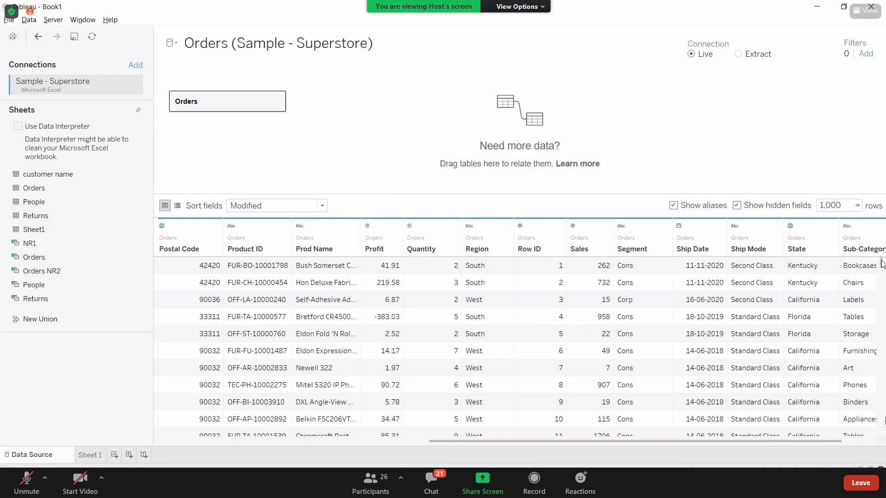
# Check how the Central alias is applied in the Region column's rows and in the Region field's alias list.
pyautogui.scroll(-3, 882, 264)
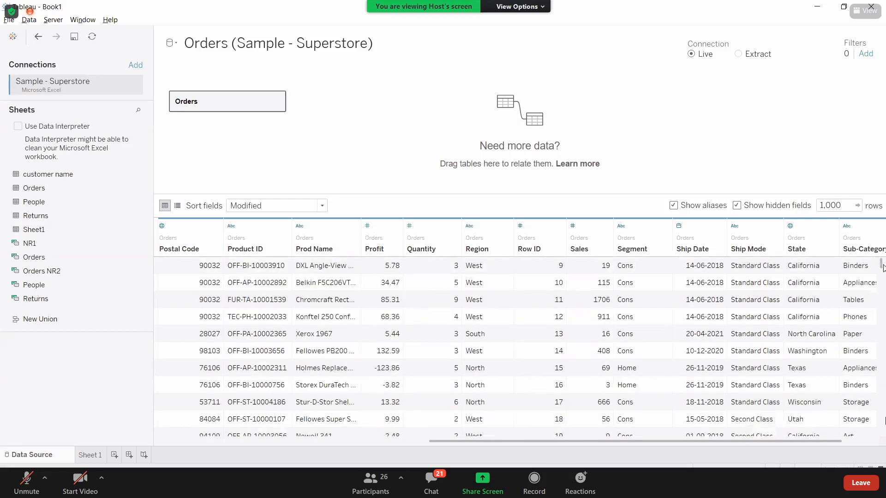
pyautogui.scroll(-10, 883, 267)
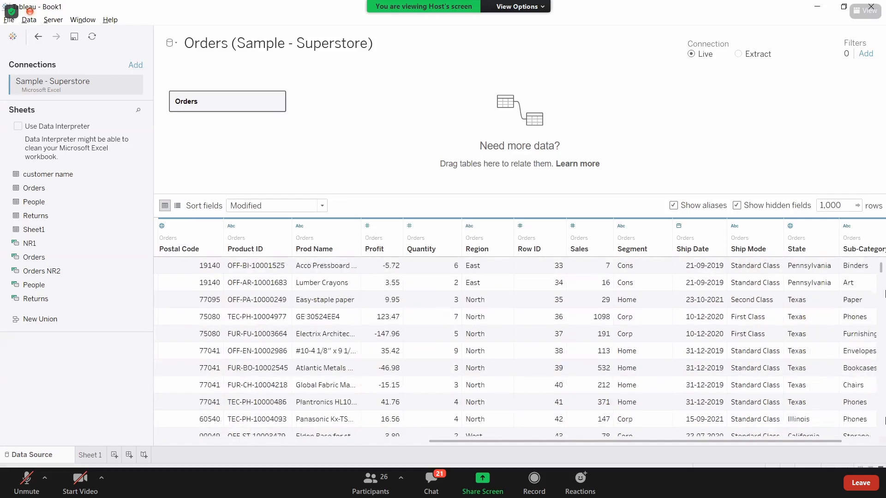
pyautogui.scroll(-14, 884, 298)
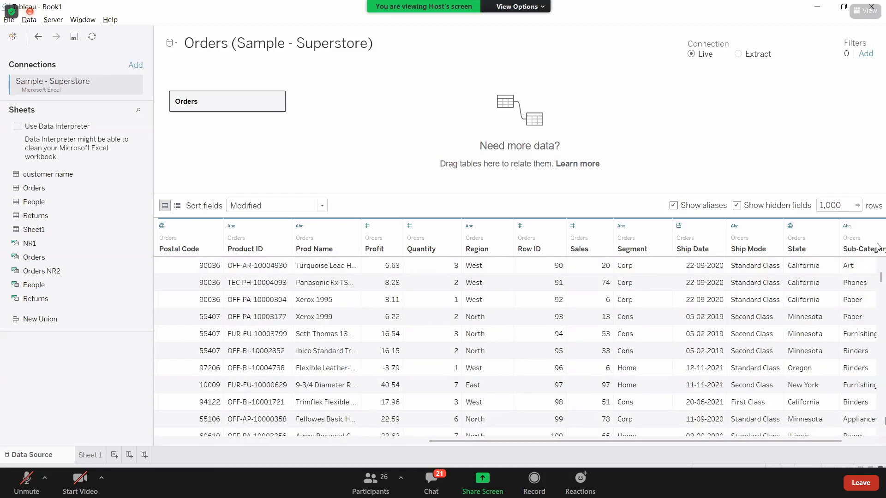
pyautogui.scroll(-15, 492, 232)
pyautogui.scroll(20, 493, 235)
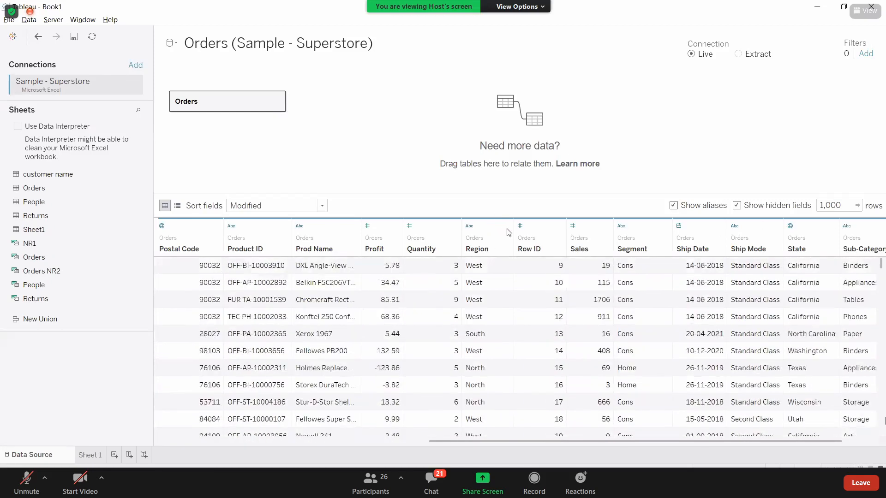
pyautogui.click(507, 225)
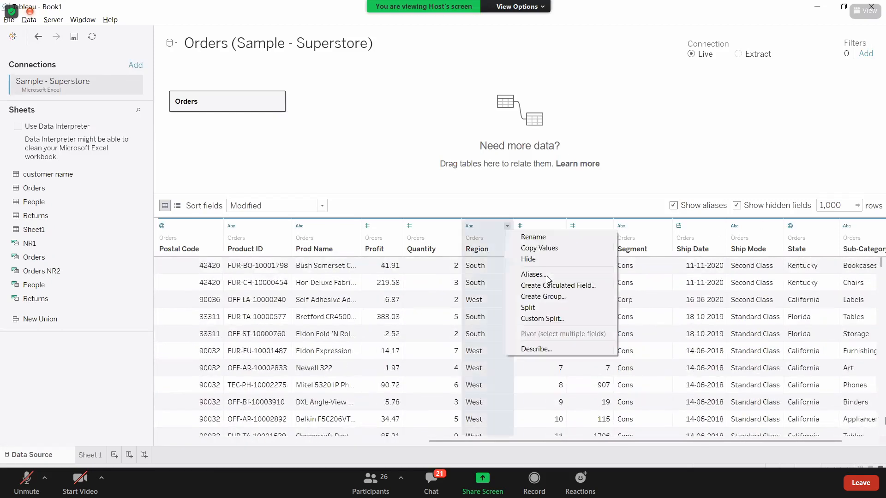
pyautogui.click(547, 275)
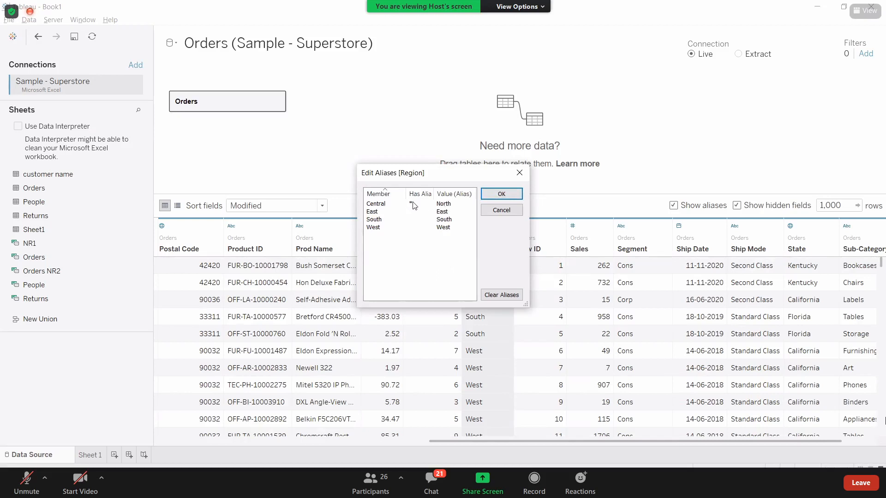
pyautogui.click(502, 196)
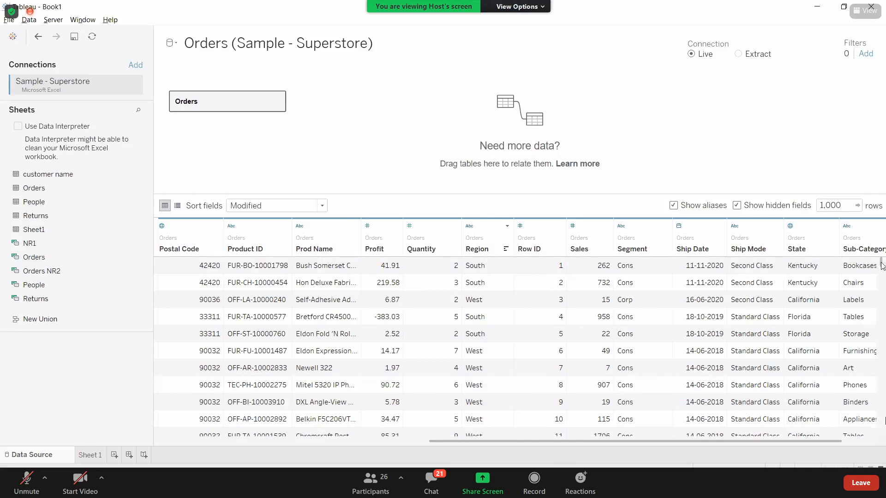
pyautogui.moveTo(881, 262)
pyautogui.mouseDown()
pyautogui.moveTo(882, 286)
pyautogui.moveTo(884, 262)
pyautogui.mouseUp()
pyautogui.scroll(-16, 547, 288)
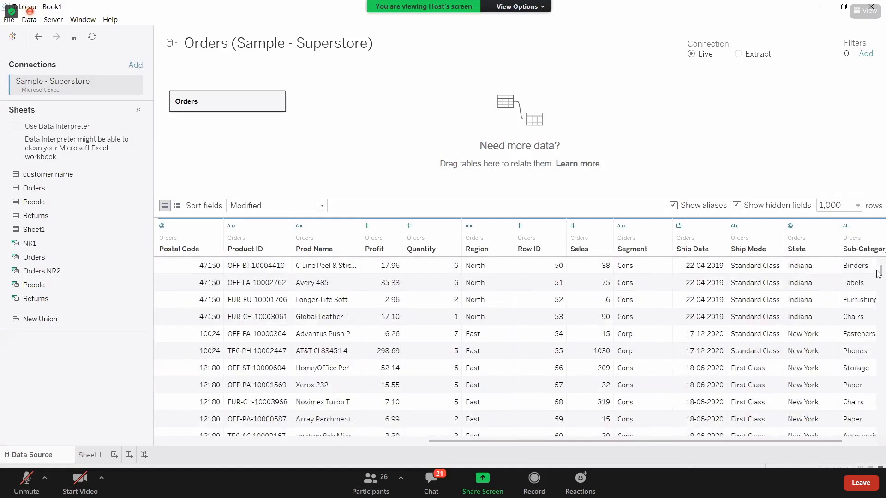
pyautogui.moveTo(881, 273); pyautogui.dragTo(884, 300)
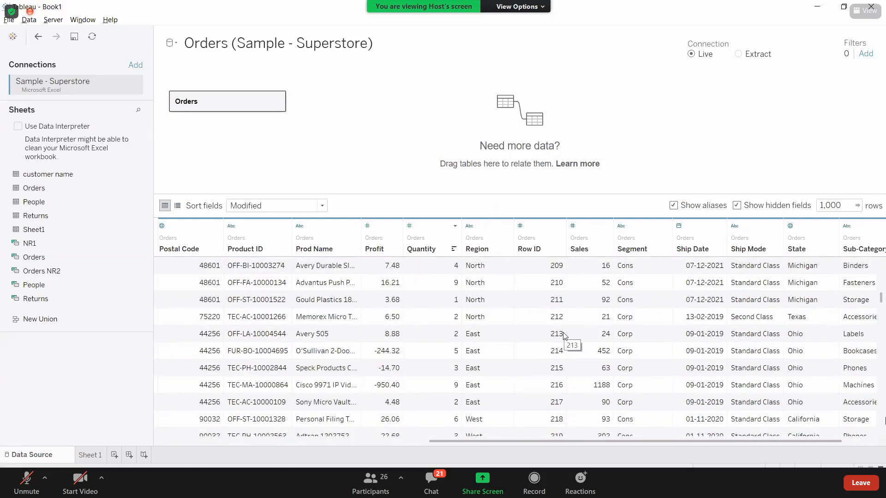
# Go to the Scenarios sheet, move past the Customer ID hiding scenario, and select the data source renaming scenario in cell A22.
pyautogui.hotkey('alt', 'Tab')
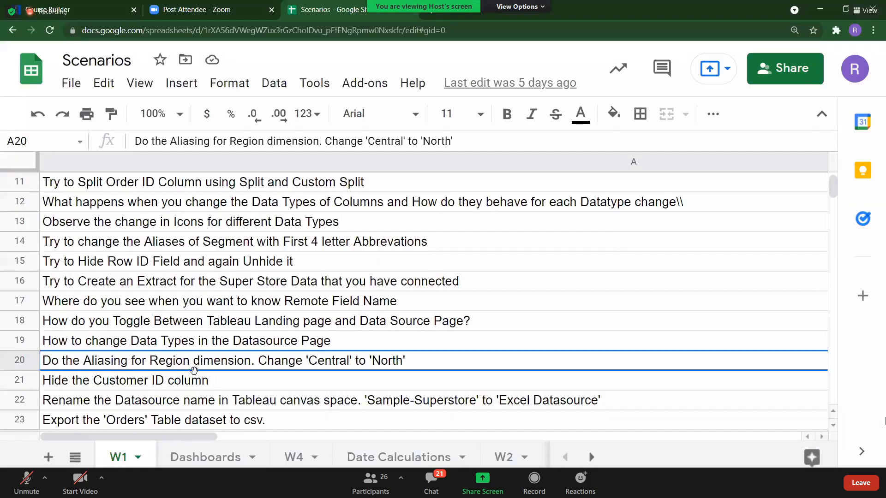
pyautogui.press('Down')
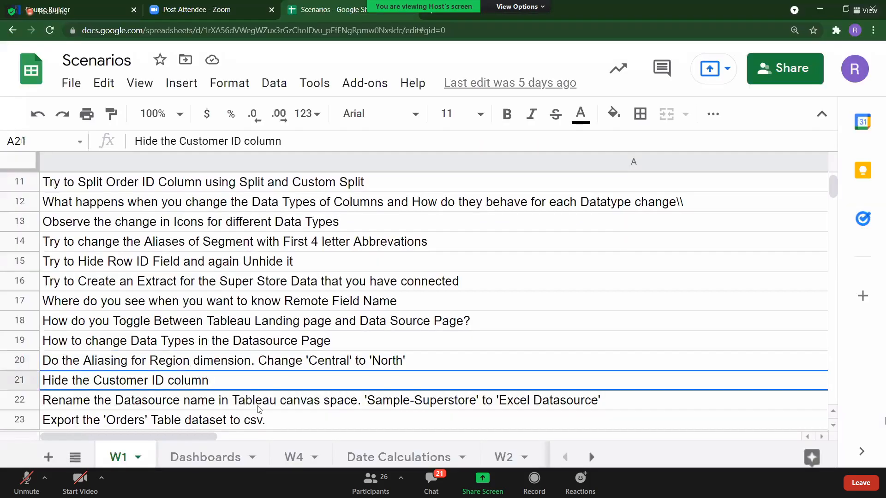
pyautogui.press('Down')
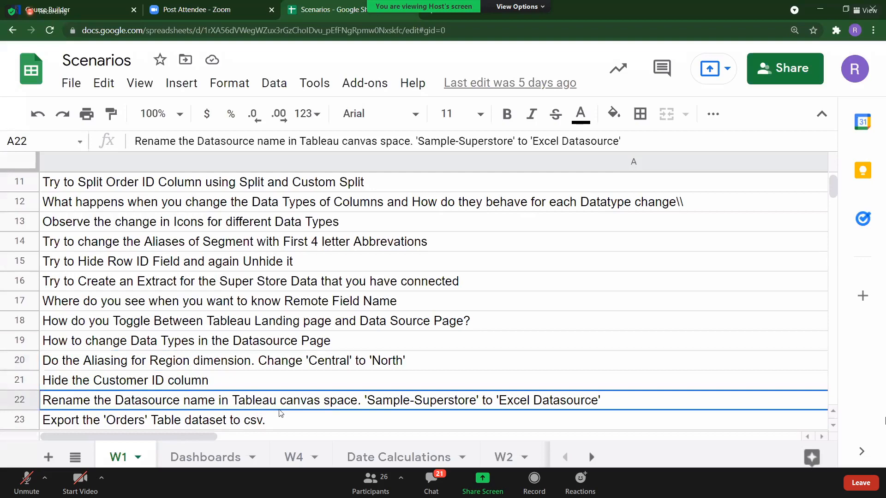
# Switch to Tableau and rename the Orders (Sample - Superstore) data source as Sample DataSource.
pyautogui.hotkey('alt', 'Tab')
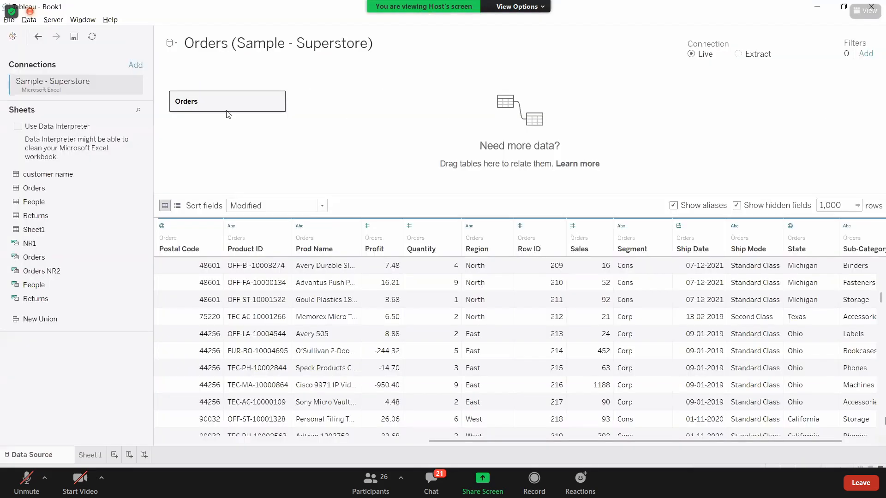
pyautogui.click(399, 44)
pyautogui.write('S')
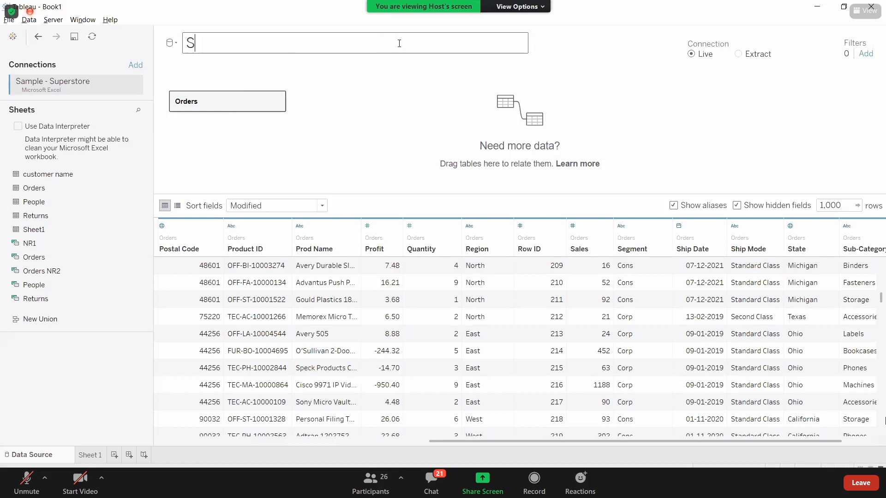
pyautogui.write('ample Data')
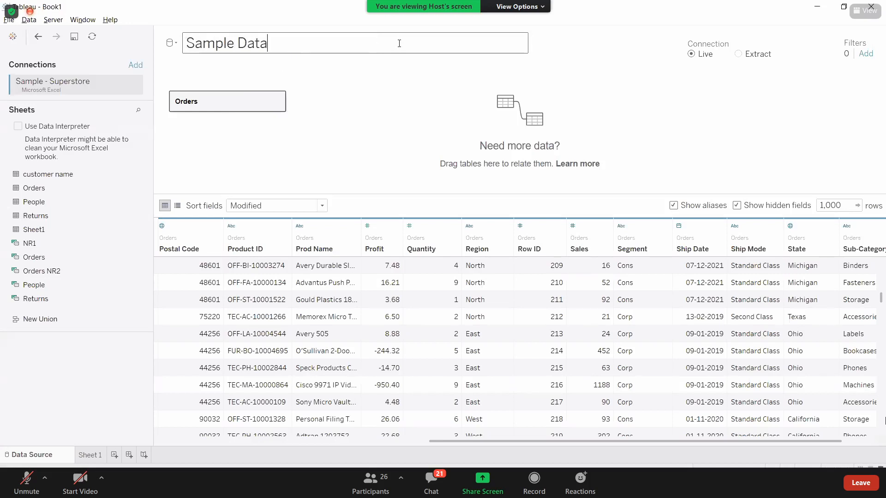
pyautogui.write('Source')
pyautogui.press('Return')
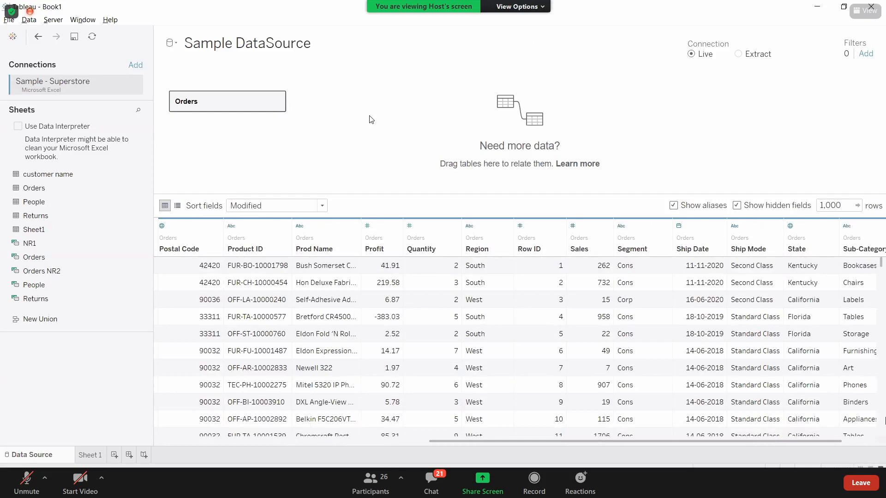
# Go to the Scenarios sheet, select the Orders table CSV export scenario in cell A23, and return to Tableau.
pyautogui.click(154, 487)
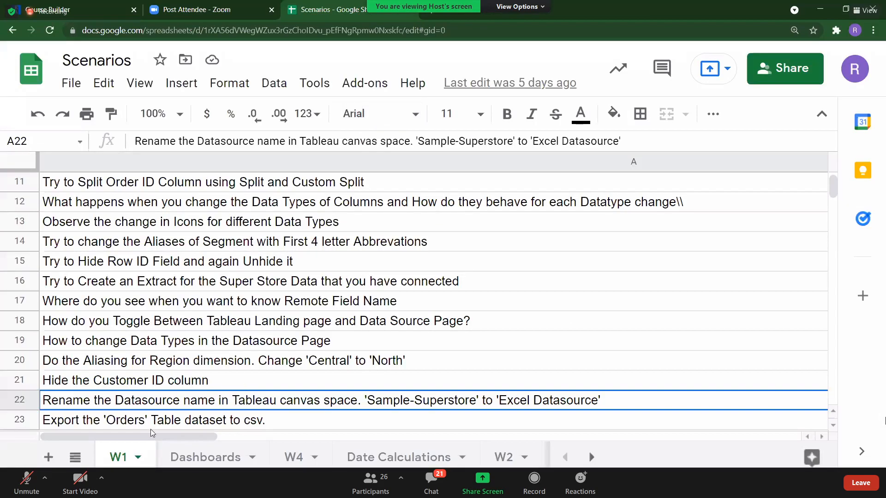
pyautogui.click(213, 423)
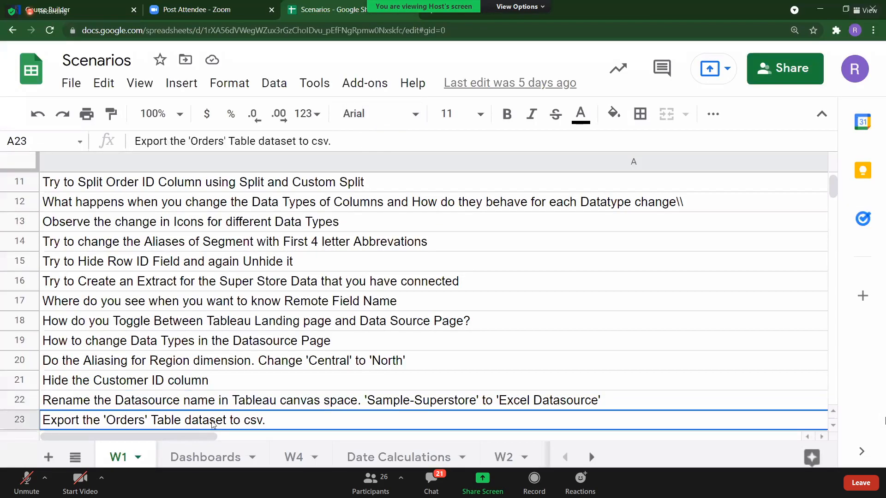
pyautogui.hotkey('alt', 'Tab')
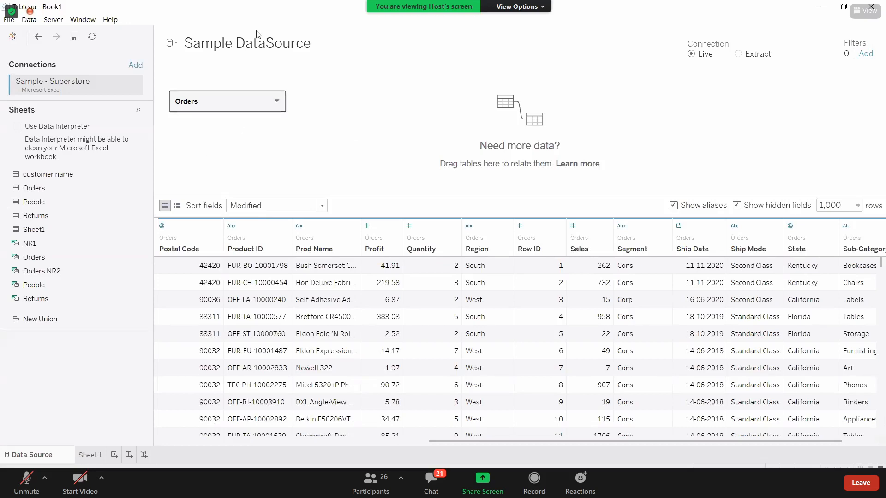
# Start exporting the Orders data to CSV with the file name Sample DataSource_Orders, and cancel before saving.
pyautogui.click(35, 21)
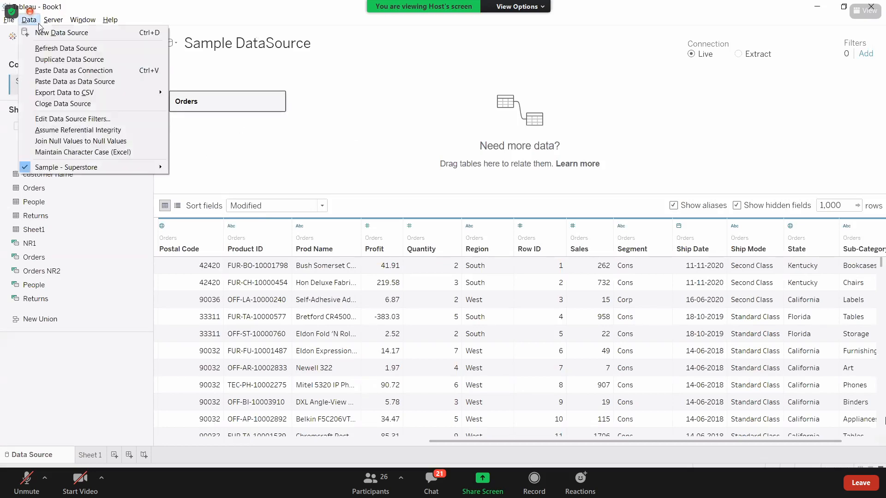
pyautogui.moveTo(82, 95)
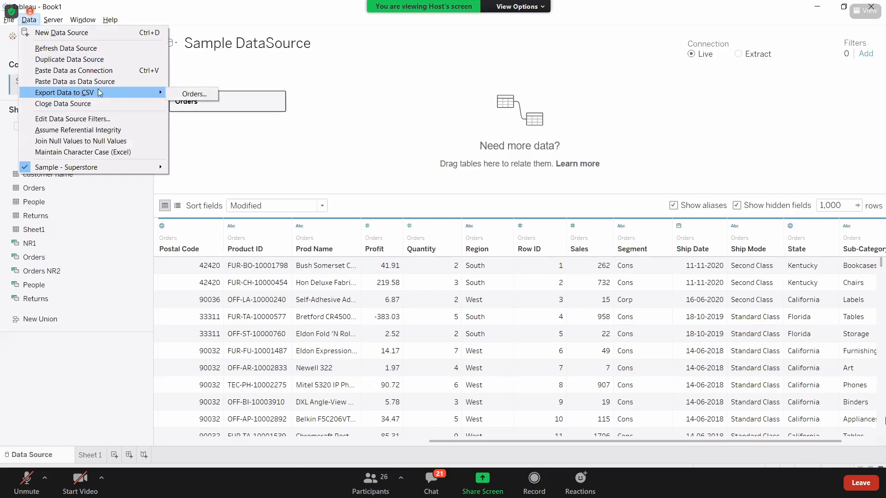
pyautogui.click(194, 95)
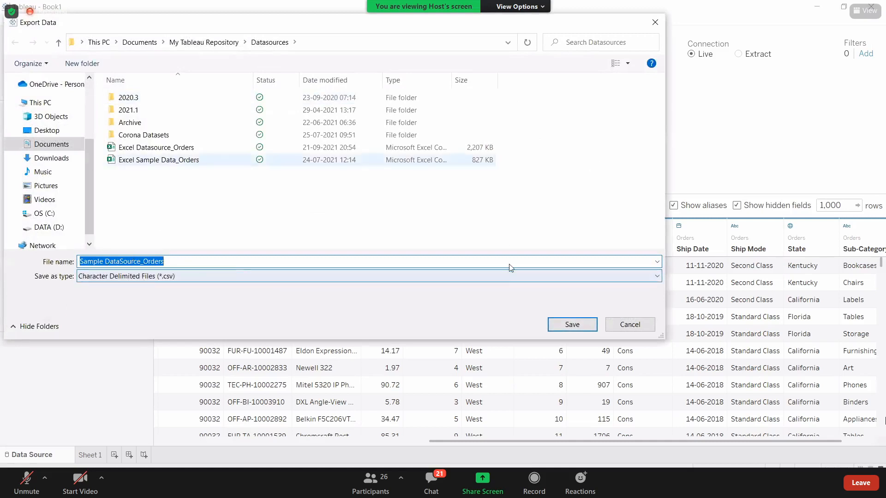
pyautogui.click(627, 329)
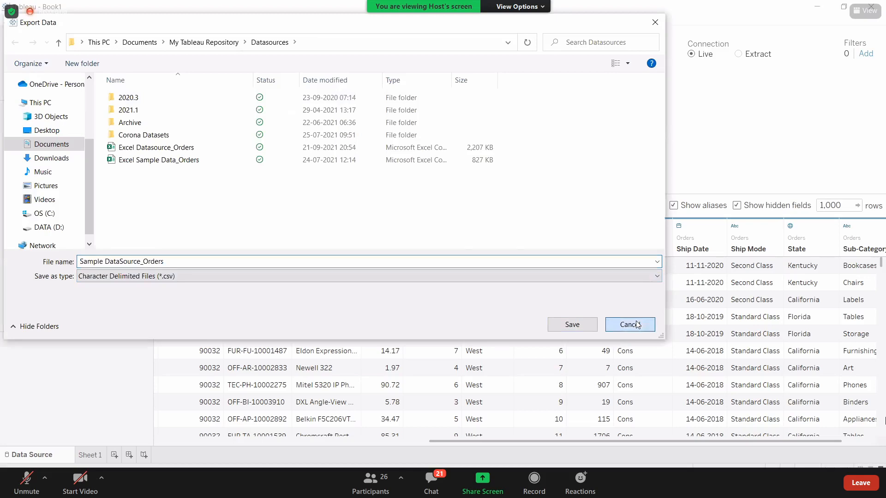
# Return to the Scenarios sheet, select the RowID data type scenario in cell A24, and look over the Data Connection-Live, Extract scenarios.
pyautogui.hotkey('alt', 'Tab')
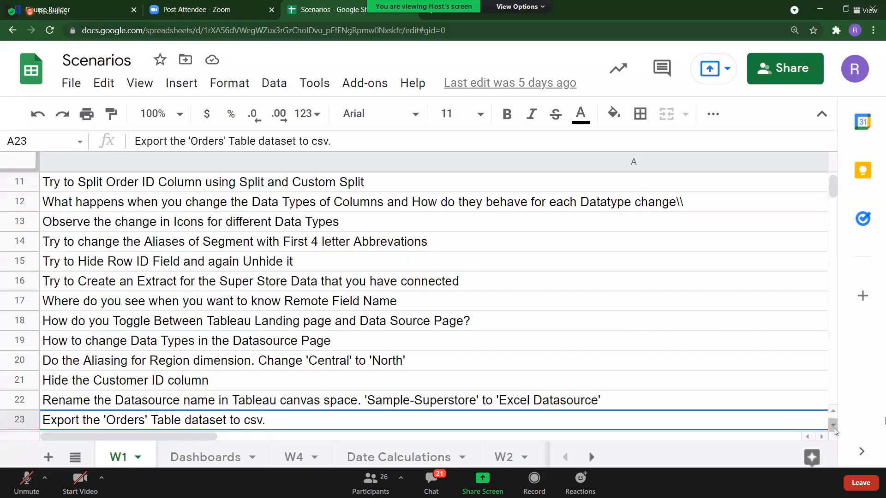
pyautogui.scroll(-1, 834, 430)
pyautogui.scroll(-3, 804, 355)
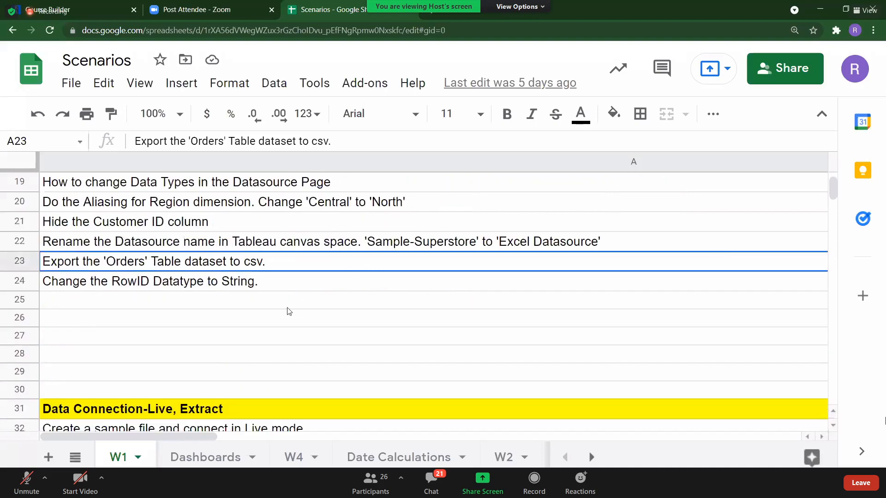
pyautogui.click(267, 288)
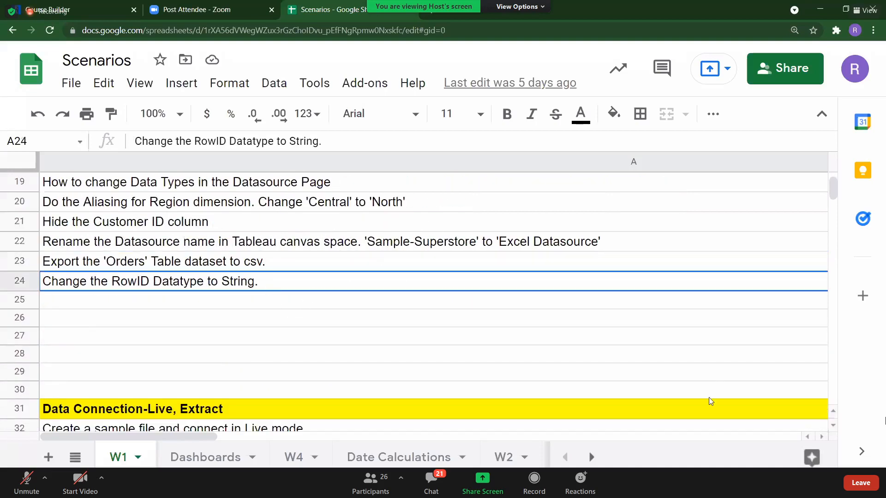
pyautogui.click(833, 425)
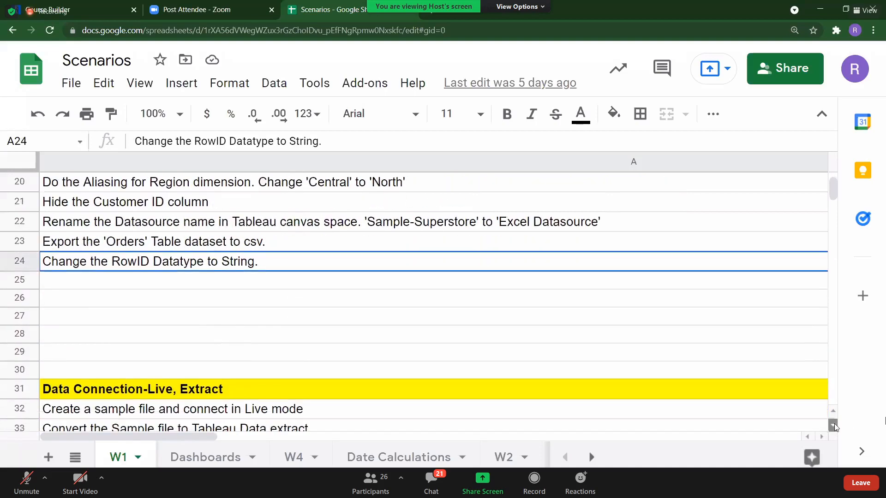
pyautogui.scroll(-2, 835, 426)
pyautogui.scroll(1, 835, 427)
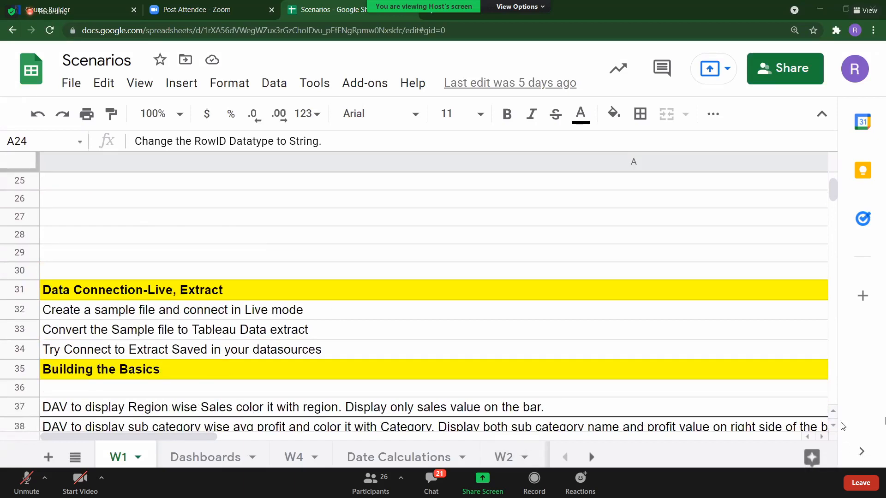
# Check the meeting's chat messages and participants list, and close both windows.
pyautogui.click(836, 486)
pyautogui.click(836, 485)
pyautogui.click(442, 484)
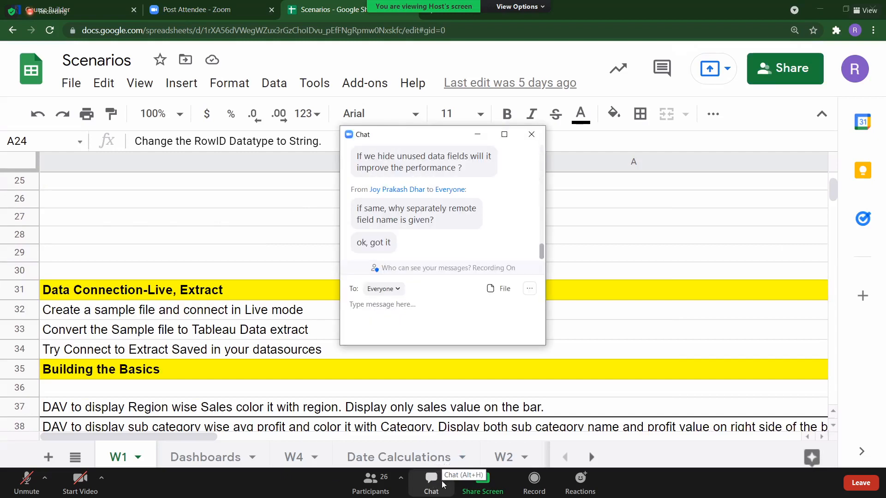
pyautogui.click(531, 134)
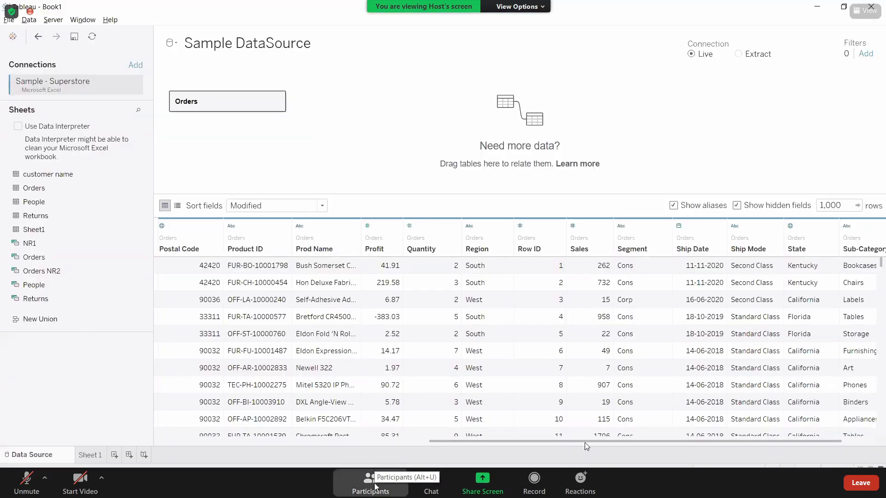
pyautogui.click(374, 486)
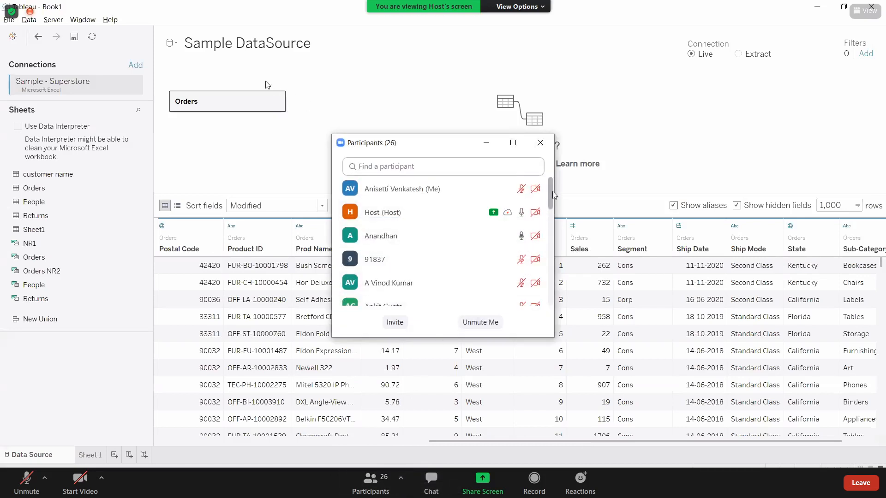
pyautogui.scroll(-10, 544, 228)
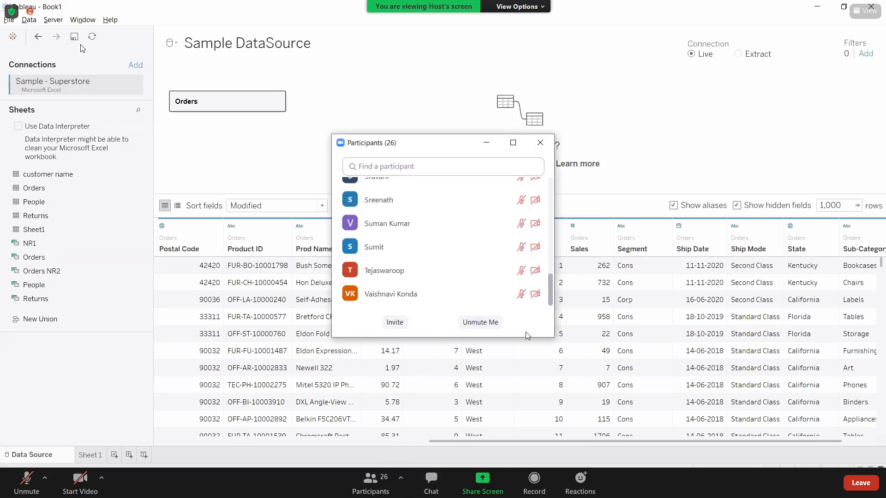
pyautogui.click(539, 145)
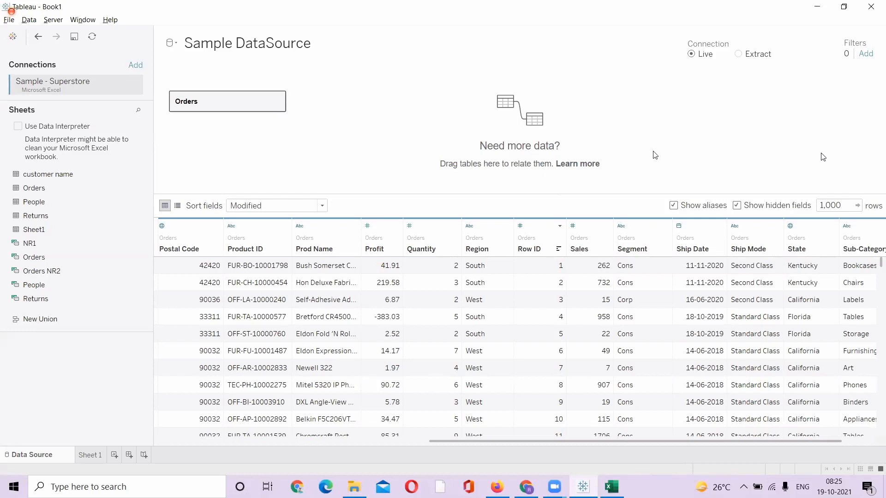
# Examine the field options of Segment in the data grid and of Category in the metadata list of the data source.
pyautogui.click(666, 227)
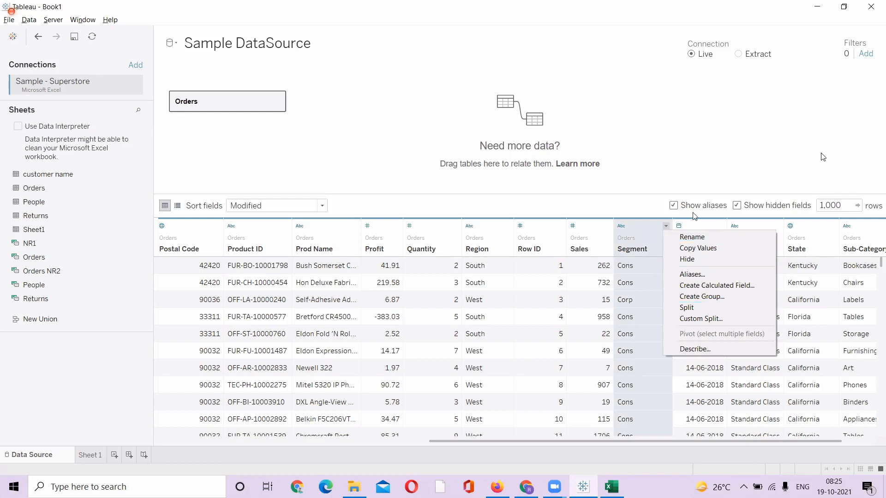
pyautogui.click(639, 209)
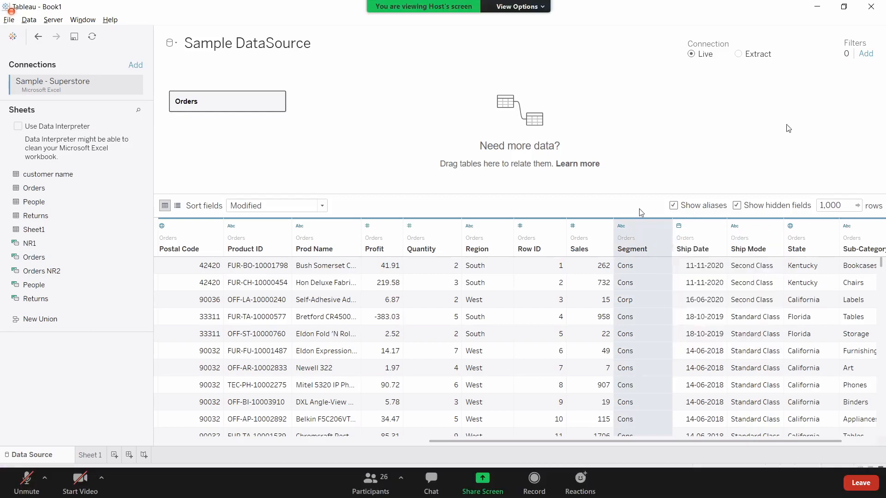
pyautogui.click(178, 205)
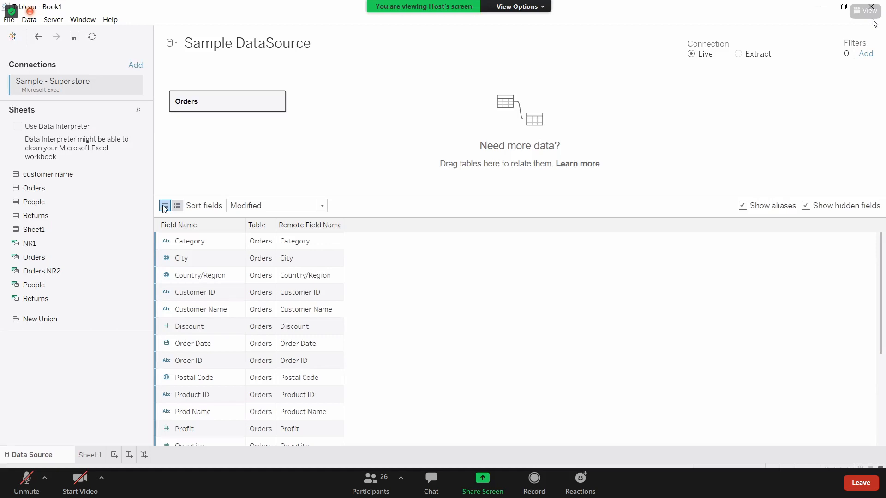
pyautogui.click(239, 242)
pyautogui.click(238, 243)
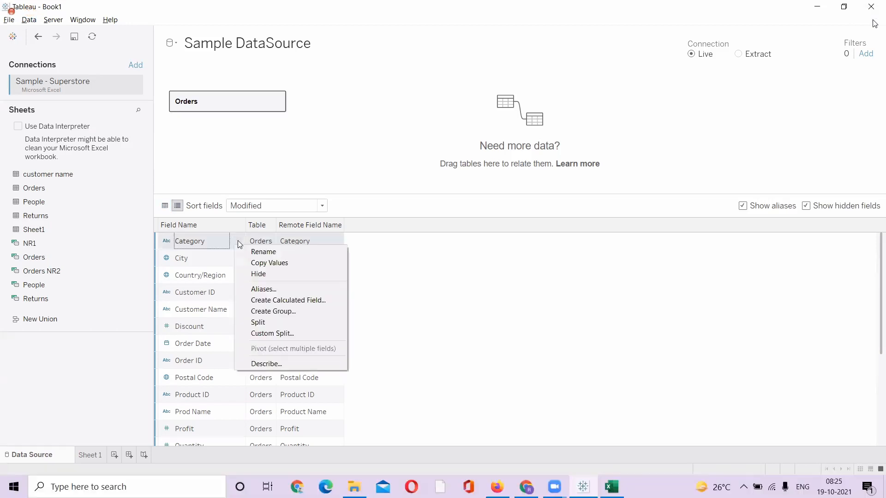
pyautogui.click(357, 264)
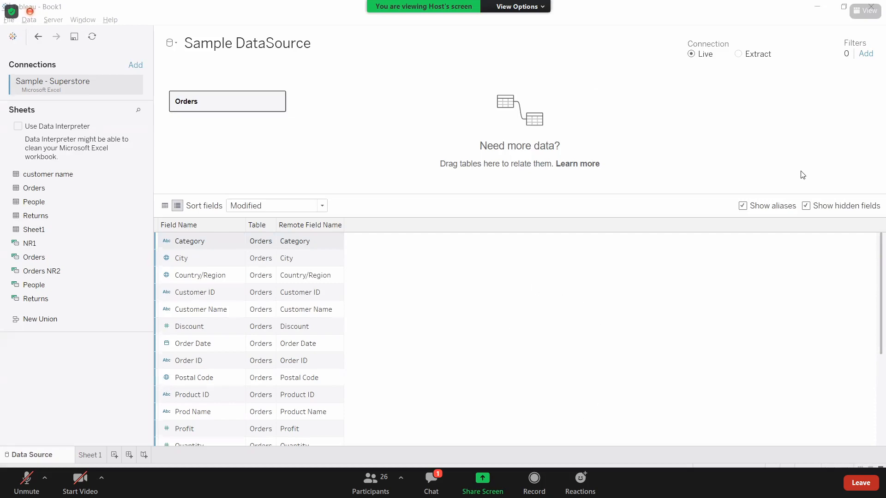
# Switch to Firefox and search the web for "tableau desktop versions" in a new tab.
pyautogui.click(519, 482)
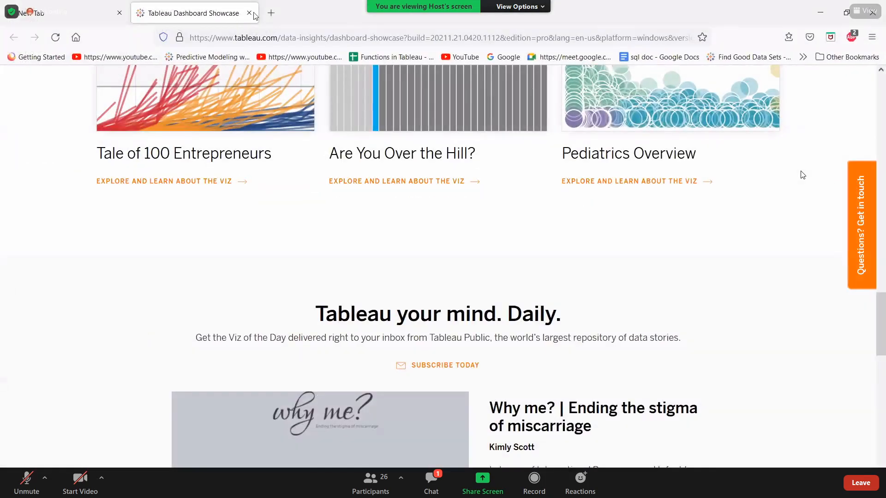
pyautogui.click(270, 13)
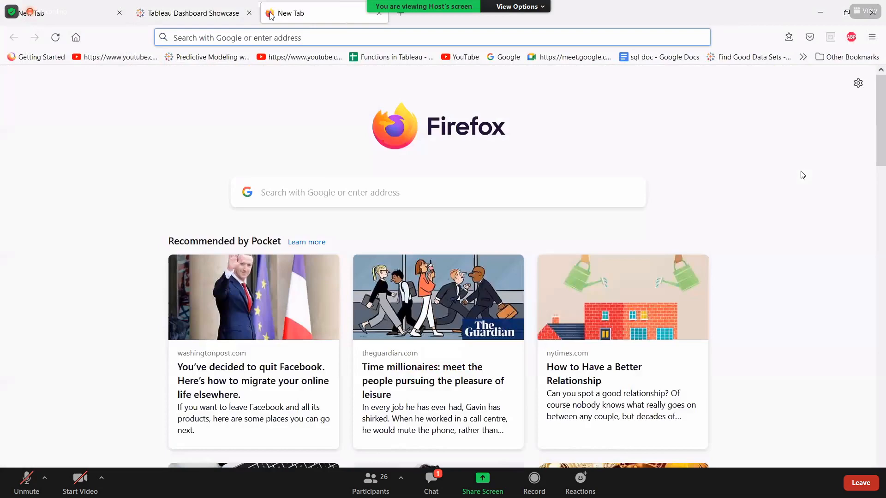
pyautogui.write('tablea')
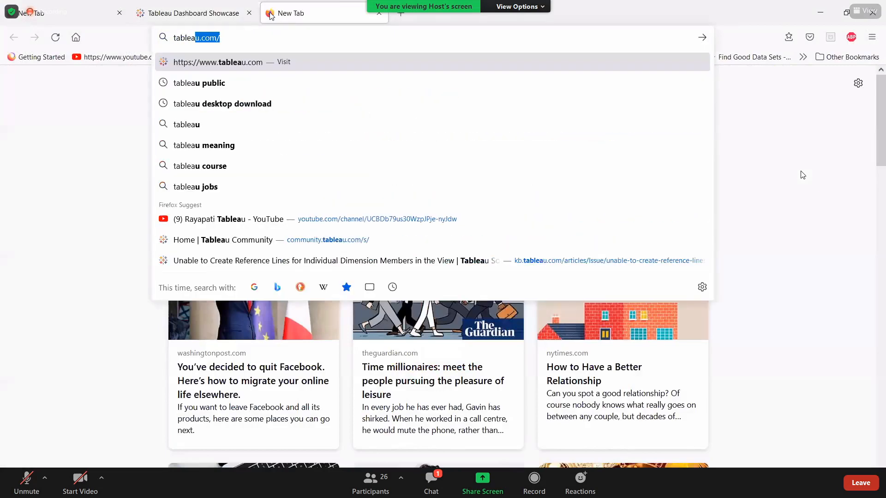
pyautogui.write('u desktop')
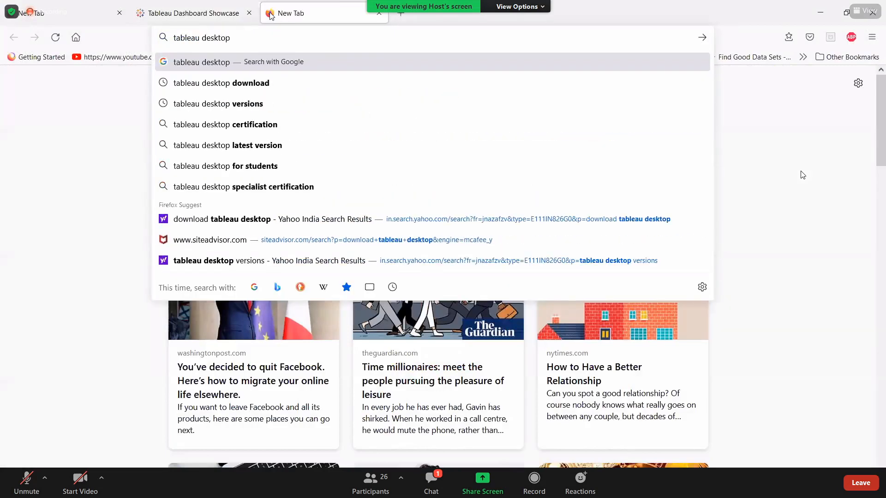
pyautogui.click(208, 110)
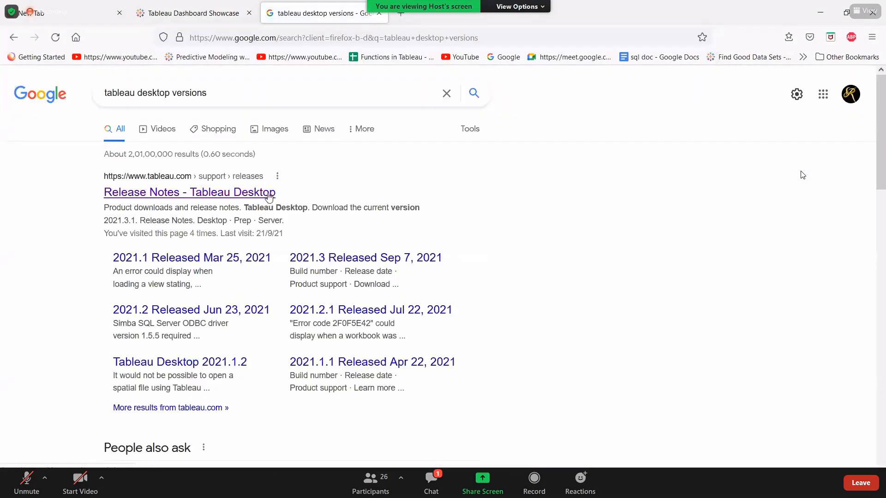
# Open the Release Notes - Tableau Desktop search result in a new tab and go to it.
pyautogui.rightClick(270, 196)
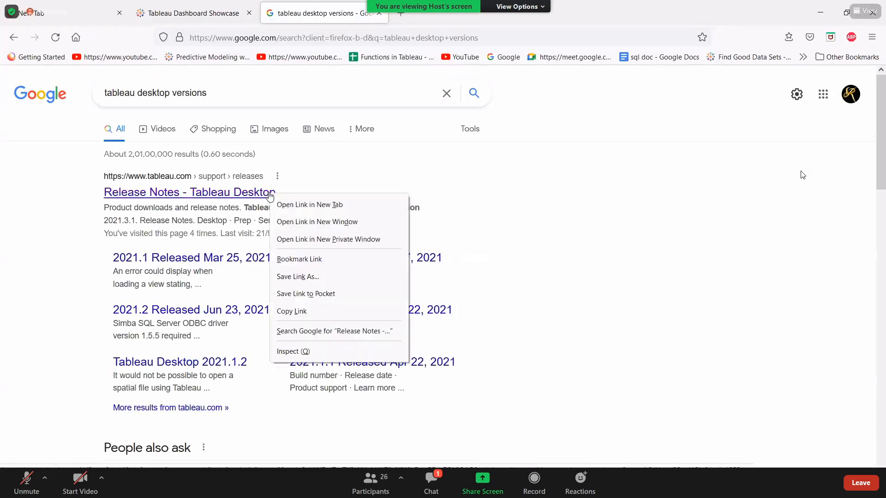
pyautogui.click(298, 205)
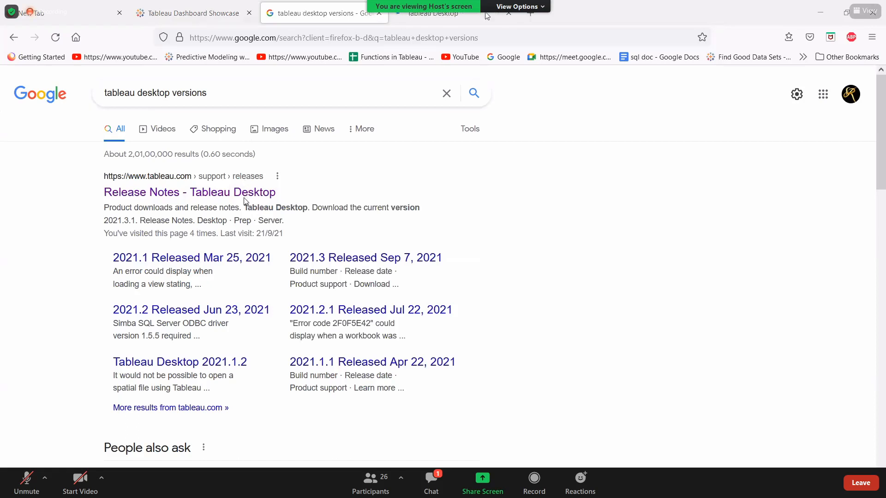
pyautogui.hotkey('ctrl', 'Tab')
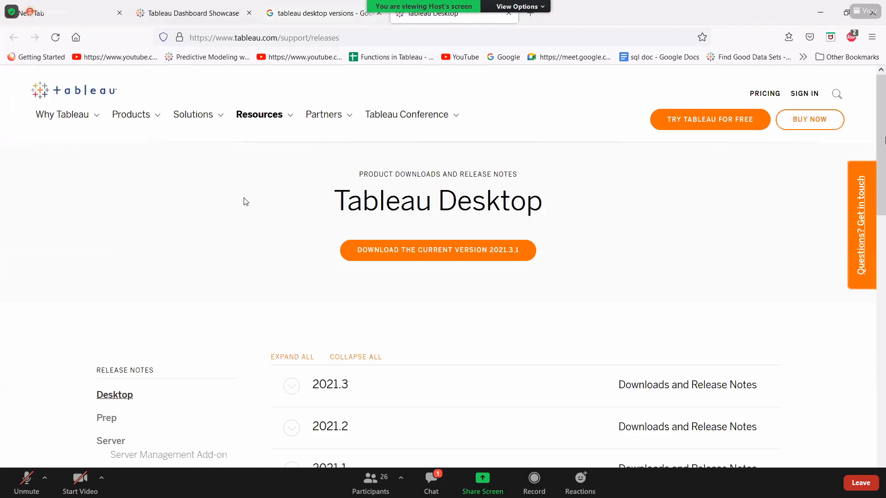
# Look through the Tableau Desktop version list on the release notes page and expand the 2021.2 entry.
pyautogui.scroll(-2, 246, 202)
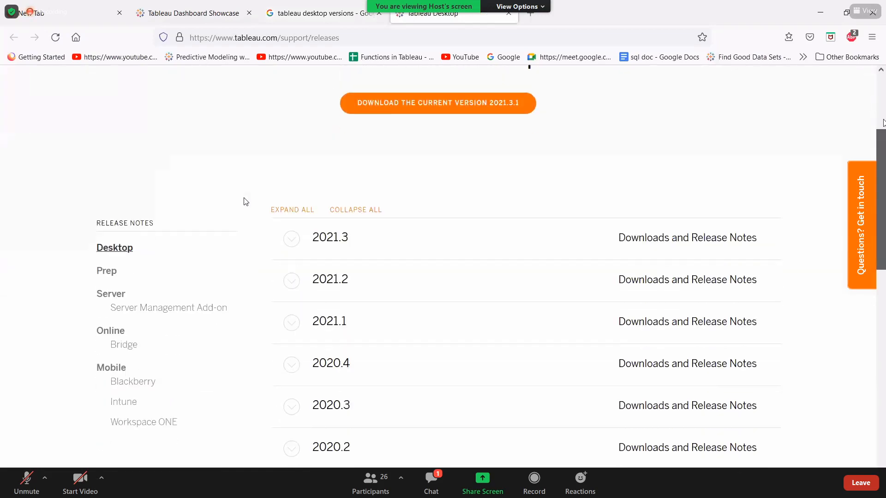
pyautogui.scroll(3, 246, 202)
pyautogui.click(337, 11)
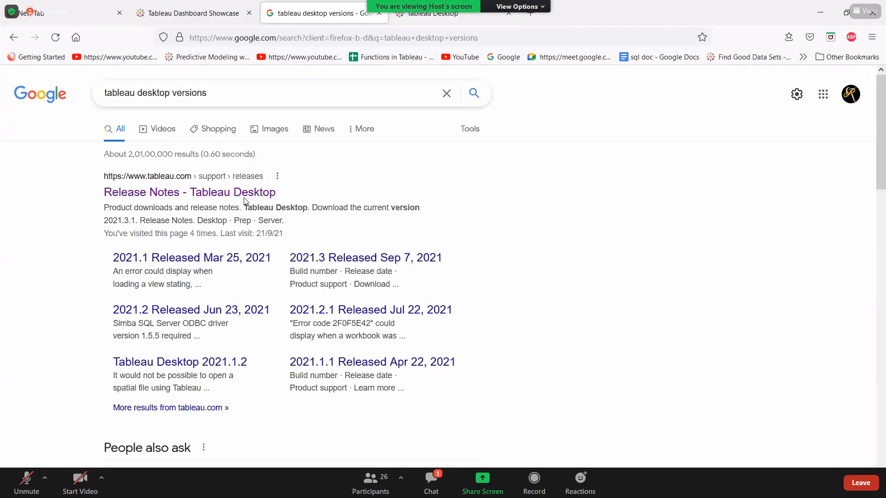
pyautogui.click(453, 14)
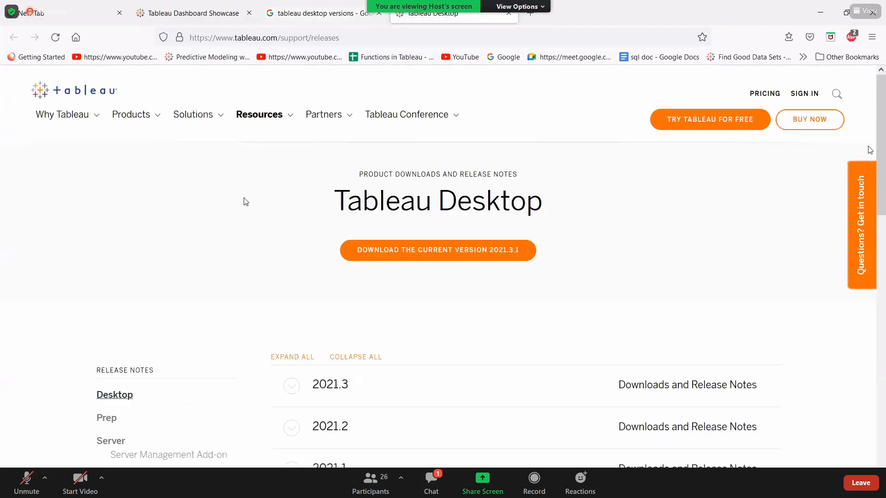
pyautogui.scroll(-5, 246, 201)
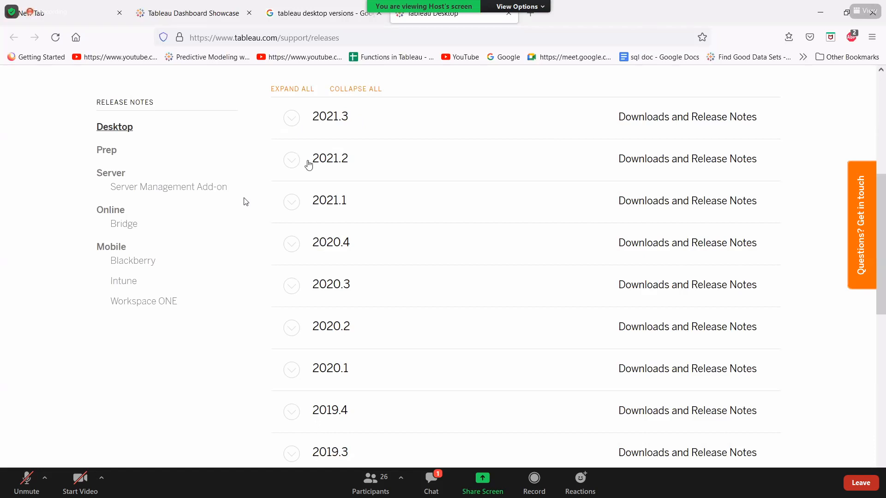
pyautogui.click(292, 167)
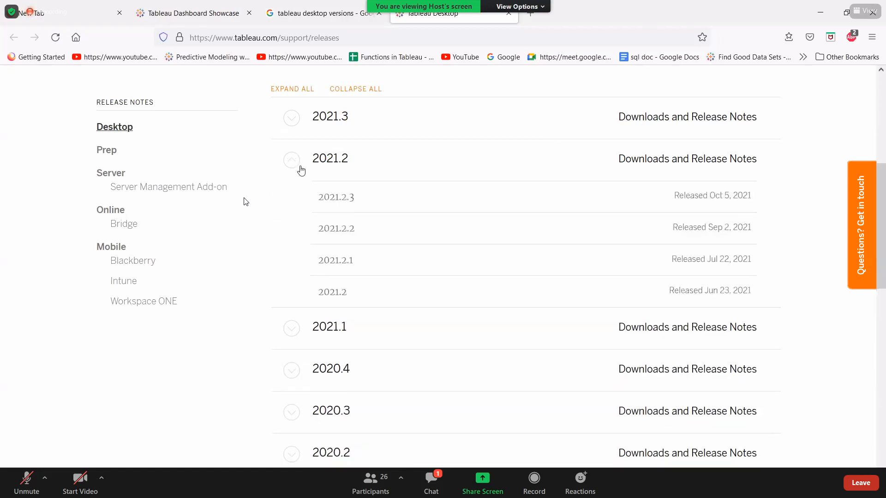
# Collapse the 2021.2 entry in the release list and return to the "tableau desktop versions" search results.
pyautogui.click(293, 163)
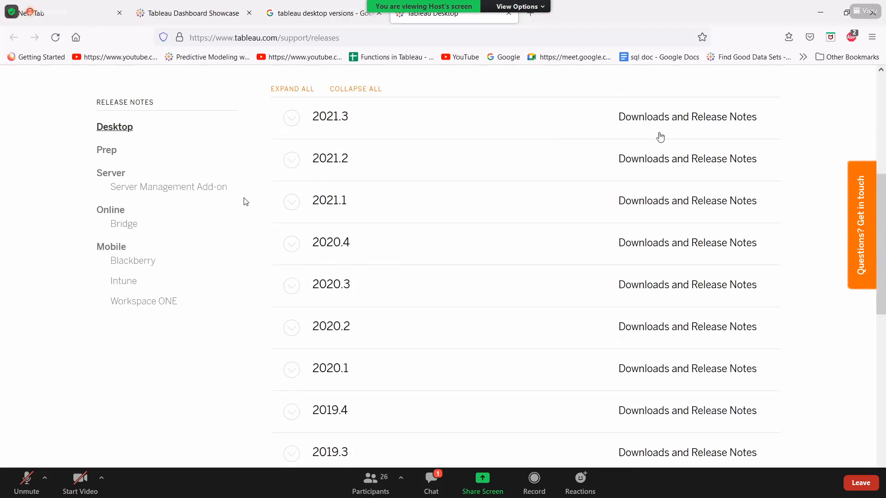
pyautogui.click(341, 14)
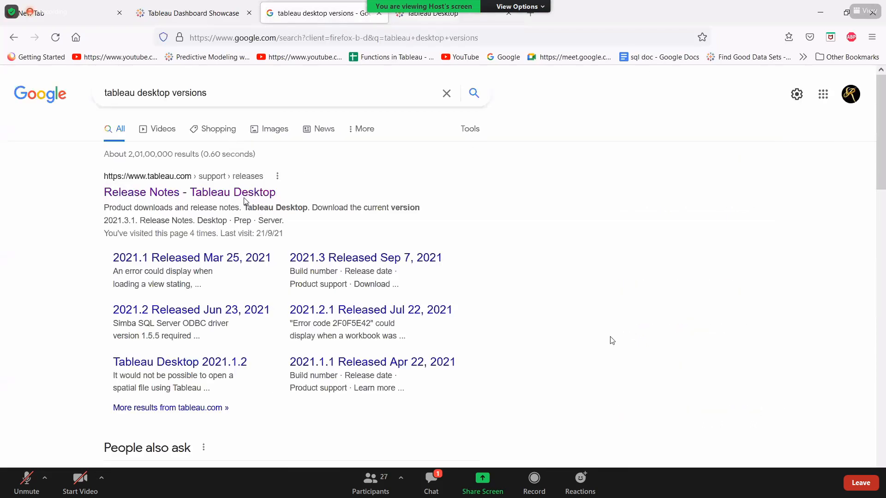
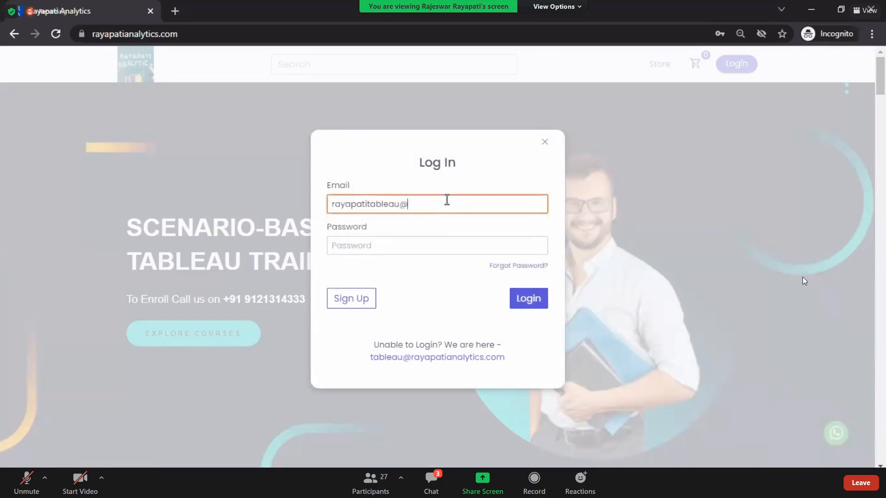
# Log in to rayapatianalytics.com with the account e-mail, replacing the first password entry with the account password.
pyautogui.write('.com')
pyautogui.click(439, 246)
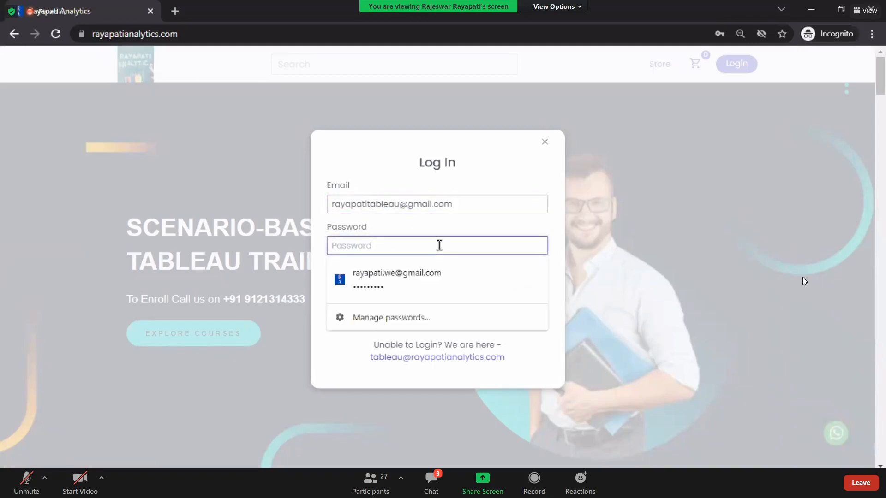
pyautogui.write('••••••••')
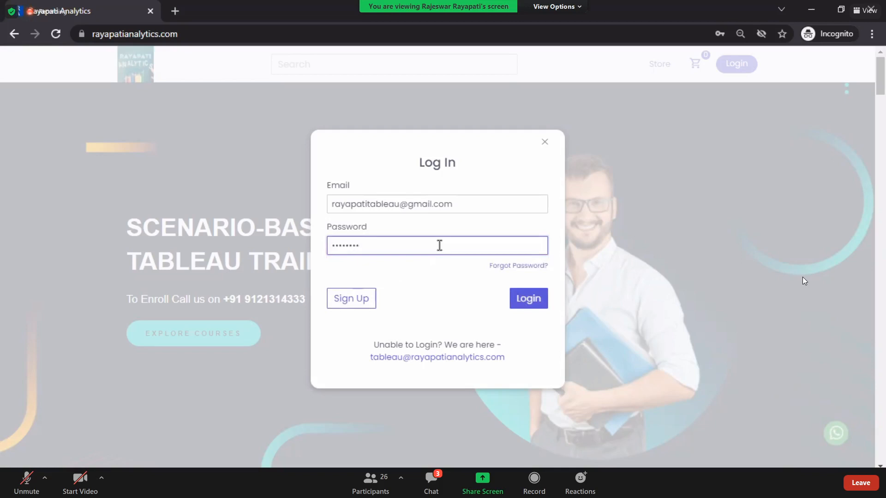
pyautogui.hotkey('ctrl', 'a')
pyautogui.press('BackSpace')
pyautogui.write('••••••••••')
pyautogui.press('Return')
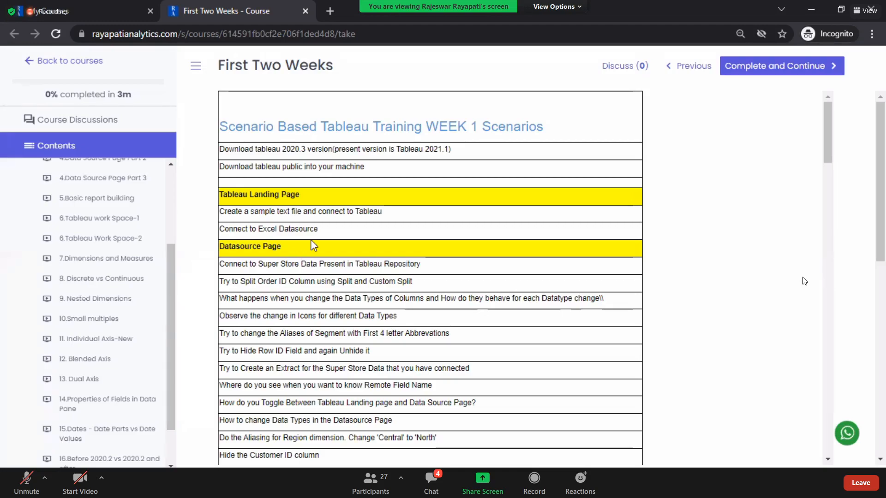
# Look through the WEEK 1 Scenarios document of the First Two Weeks course and return to its beginning.
pyautogui.scroll(-5, 309, 242)
pyautogui.scroll(-9, 306, 235)
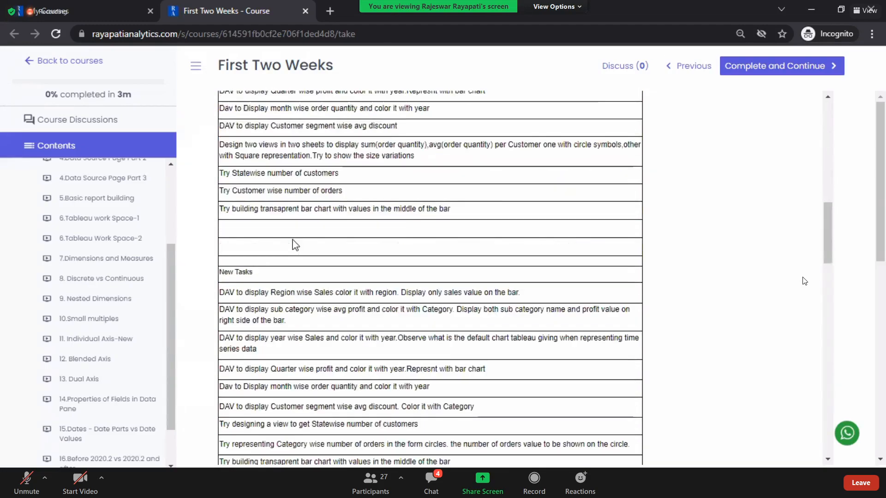
pyautogui.scroll(11, 292, 243)
pyautogui.scroll(4, 277, 253)
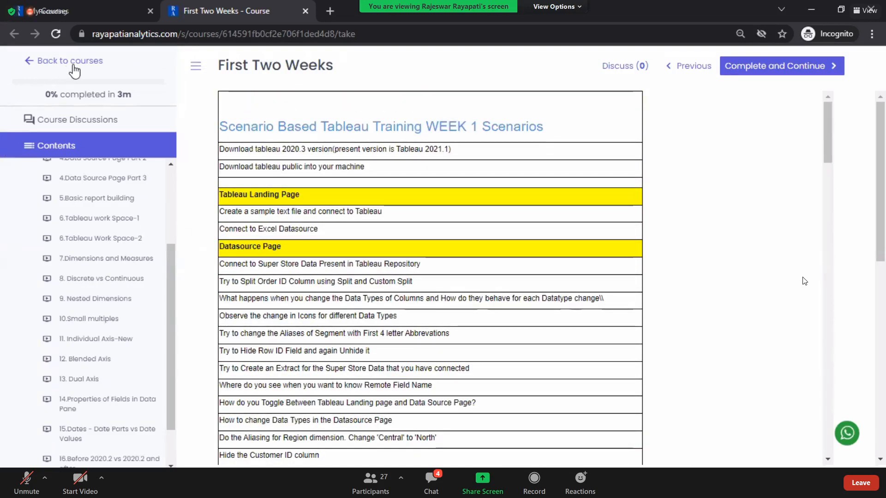
# Return to the course list and open the 19-10-21 - Data Source Page 1 class in the Batch-6 Live Sessions course.
pyautogui.click(73, 67)
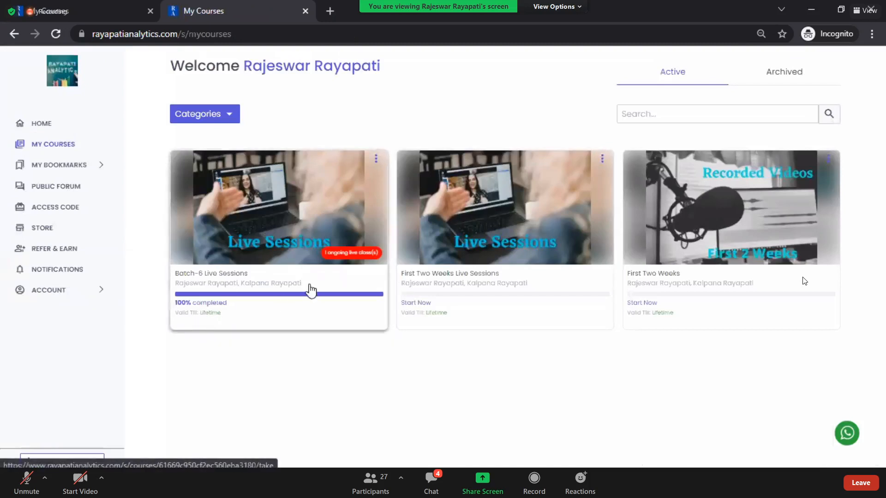
pyautogui.click(275, 208)
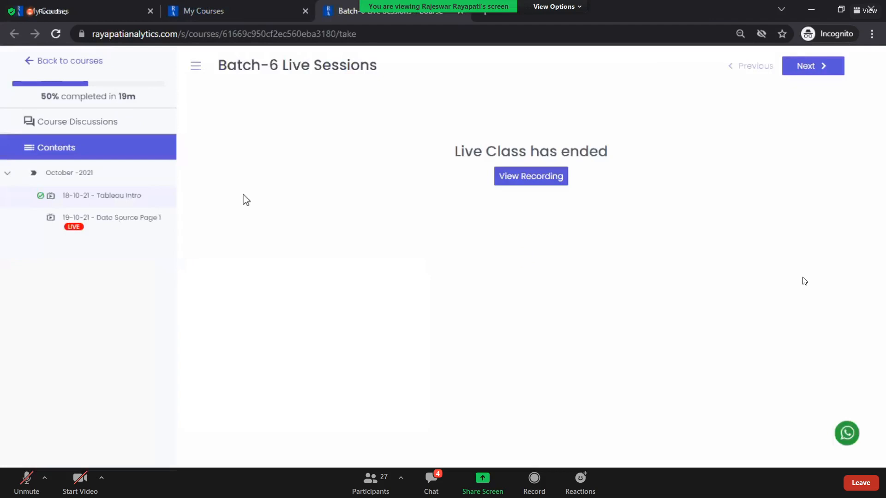
pyautogui.click(95, 221)
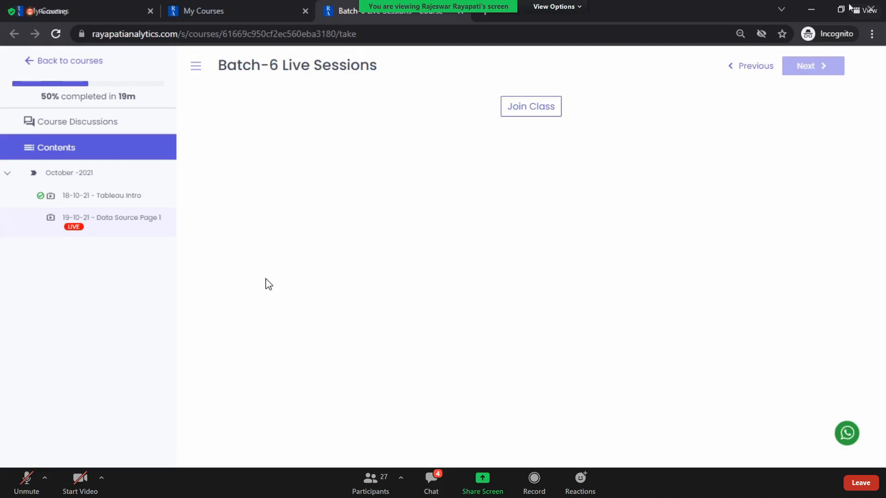
pyautogui.doubleClick(556, 245)
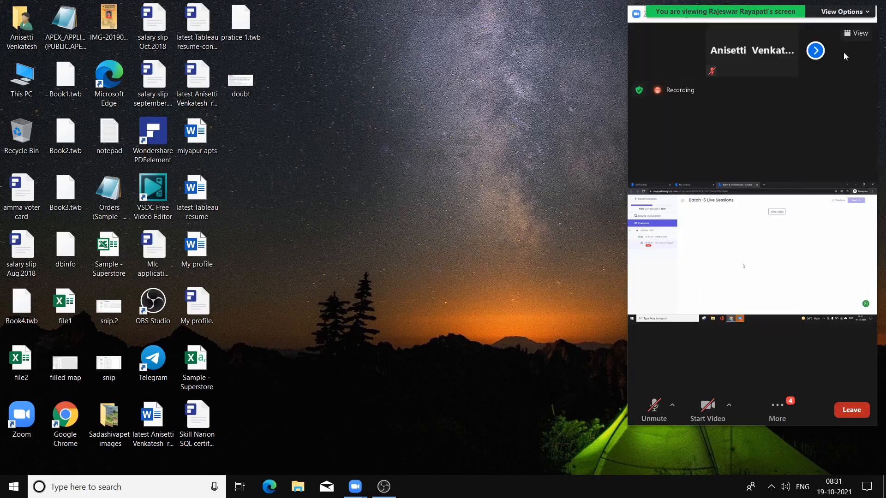
pyautogui.doubleClick(760, 101)
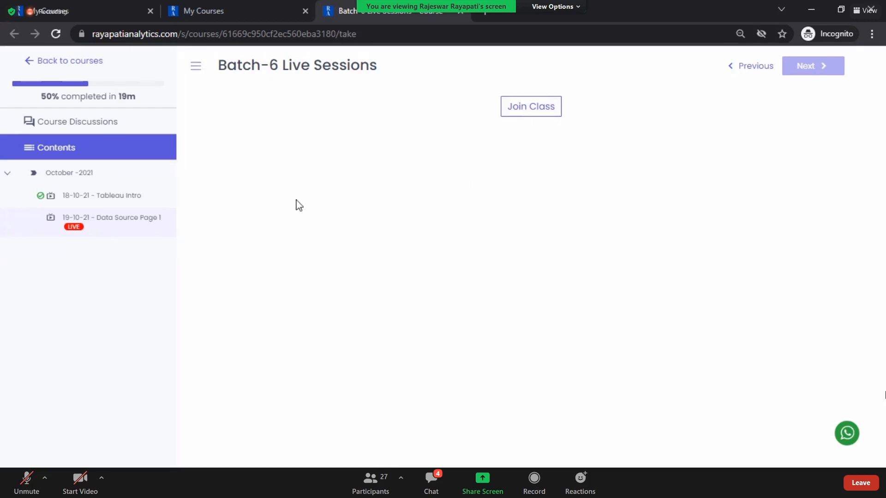
# View the 18-10-21 - Tableau Intro and 19-10-21 - Data Source Page 1 class pages and go back to the course list.
pyautogui.click(89, 195)
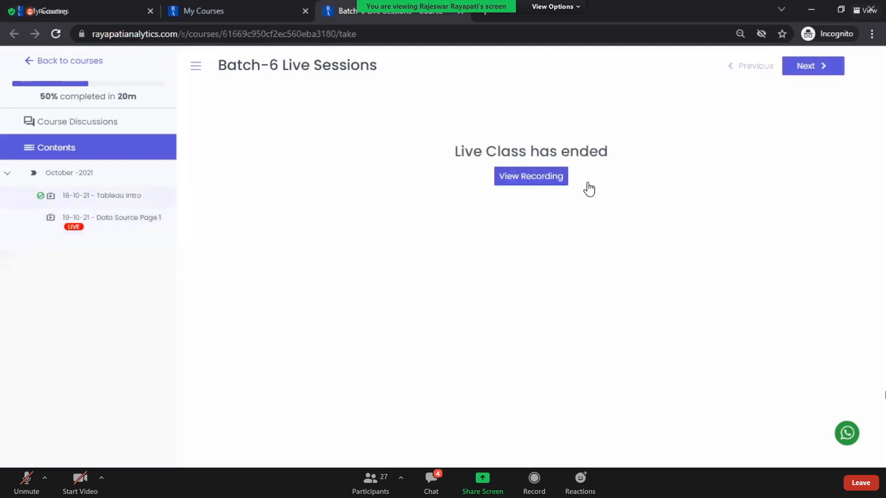
pyautogui.click(101, 223)
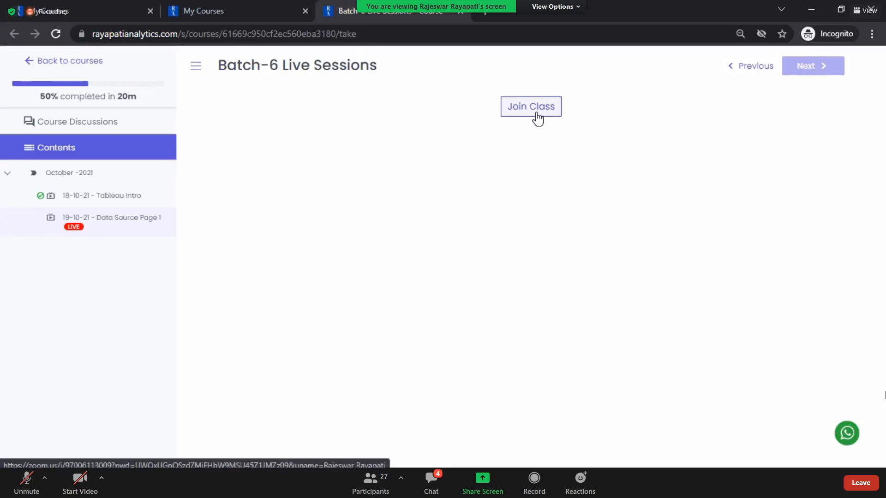
pyautogui.click(80, 63)
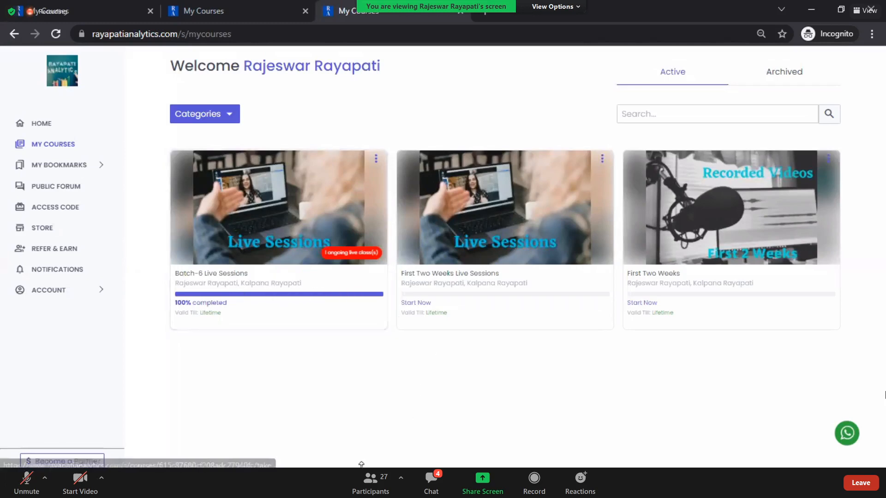
pyautogui.moveTo(396, 466)
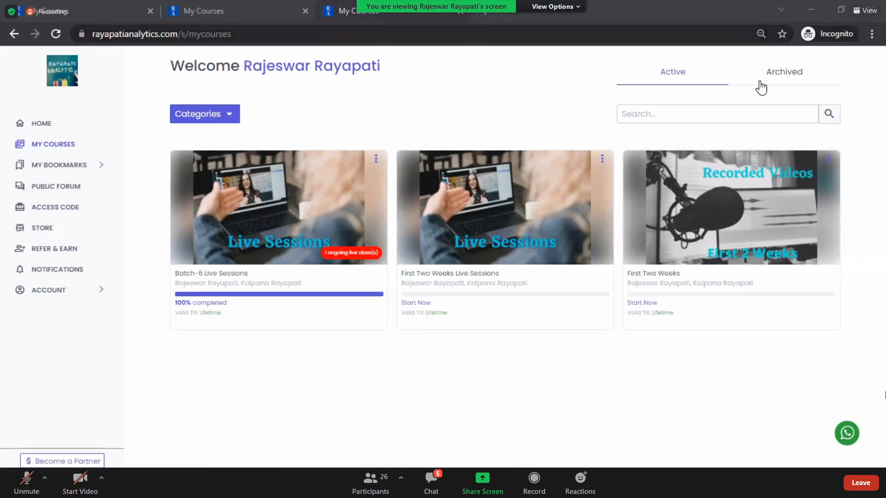
pyautogui.hotkey('ctrl', 'l')
pyautogui.click(600, 85)
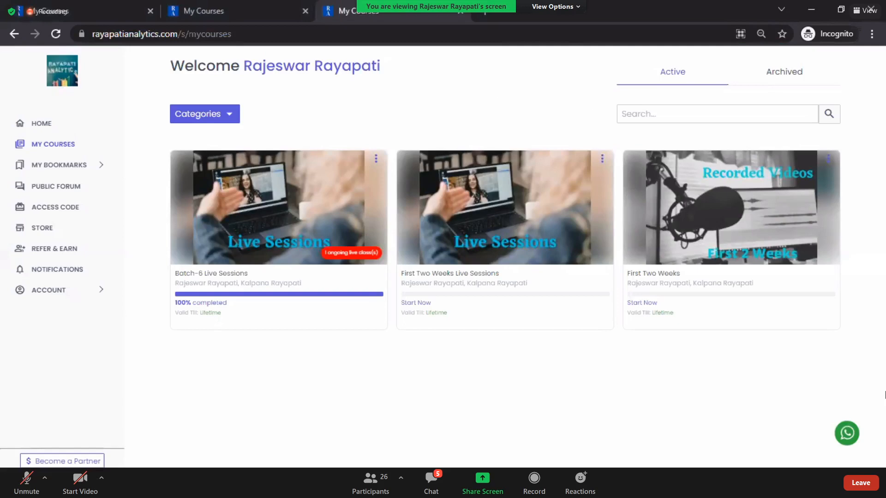
pyautogui.click(475, 8)
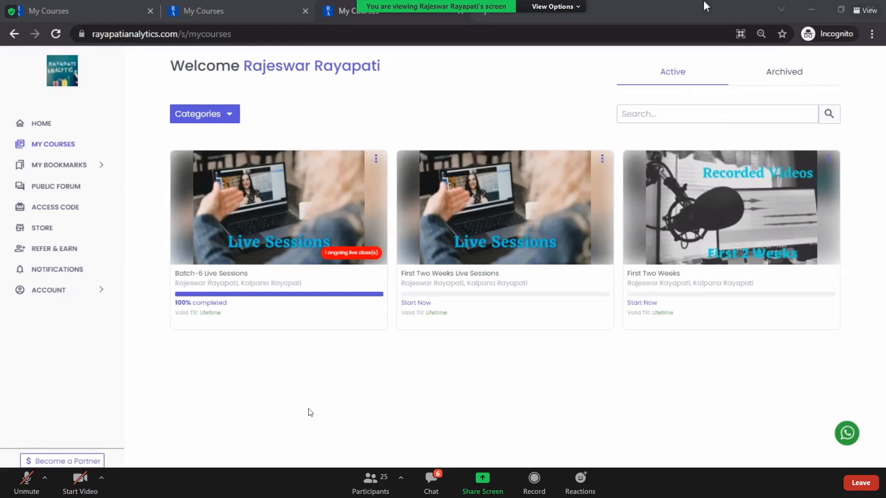
# Send the message "same time" to Everyone in the Zoom meeting chat and close the chat window.
pyautogui.click(431, 490)
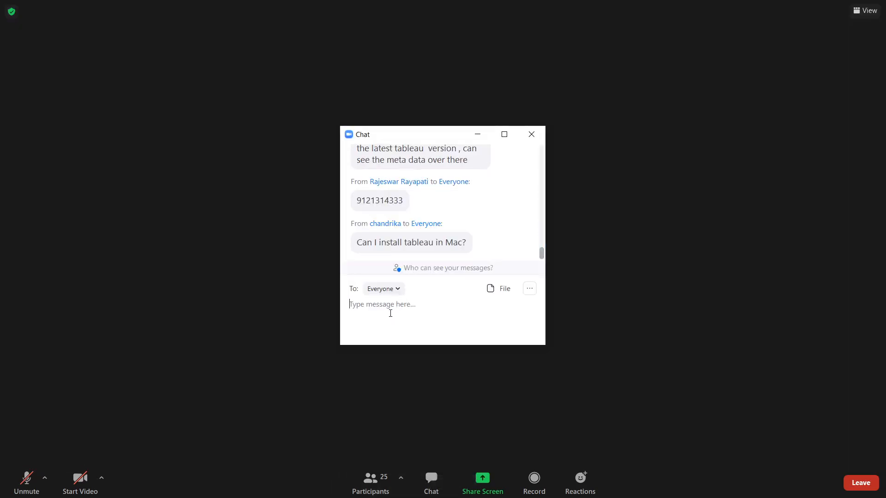
pyautogui.write('team')
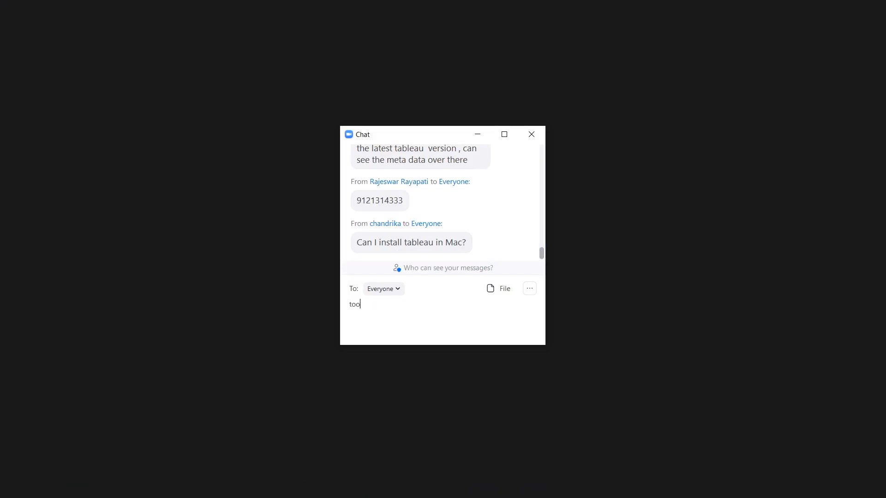
pyautogui.press('BackSpace')
pyautogui.press('BackSpace')
pyautogui.press('BackSpace')
pyautogui.press('BackSpace')
pyautogui.write('samma')
pyautogui.press('BackSpace')
pyautogui.press('BackSpace')
pyautogui.write('e ')
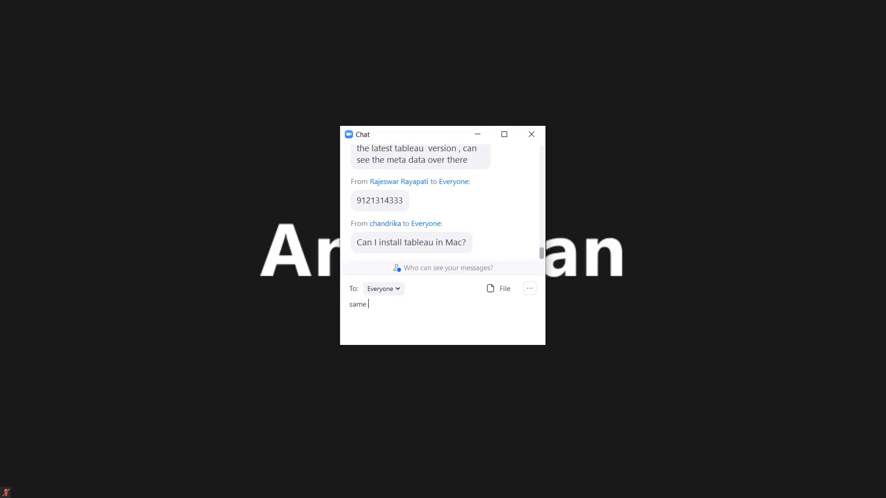
pyautogui.write('time')
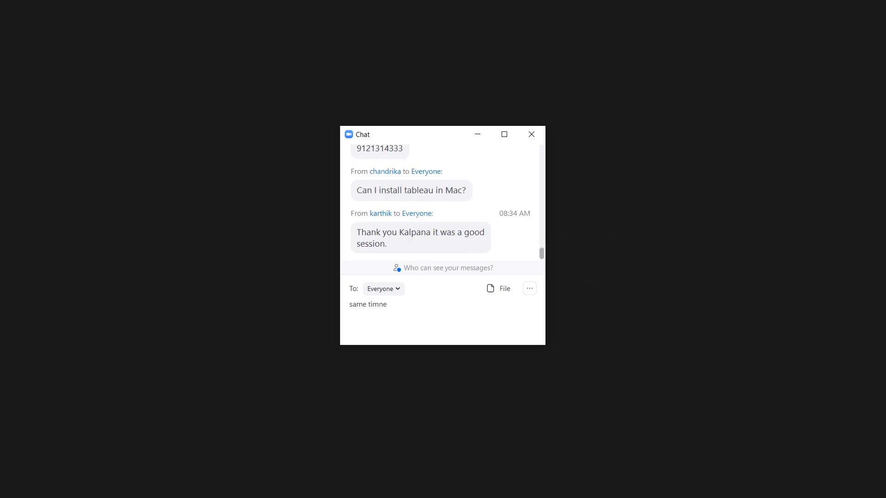
pyautogui.press('BackSpace')
pyautogui.write('e')
pyautogui.press('Return')
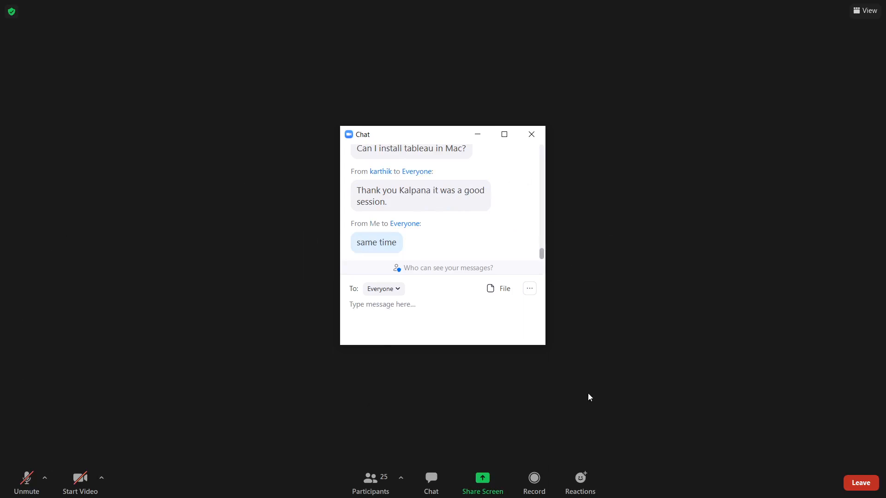
pyautogui.click(531, 134)
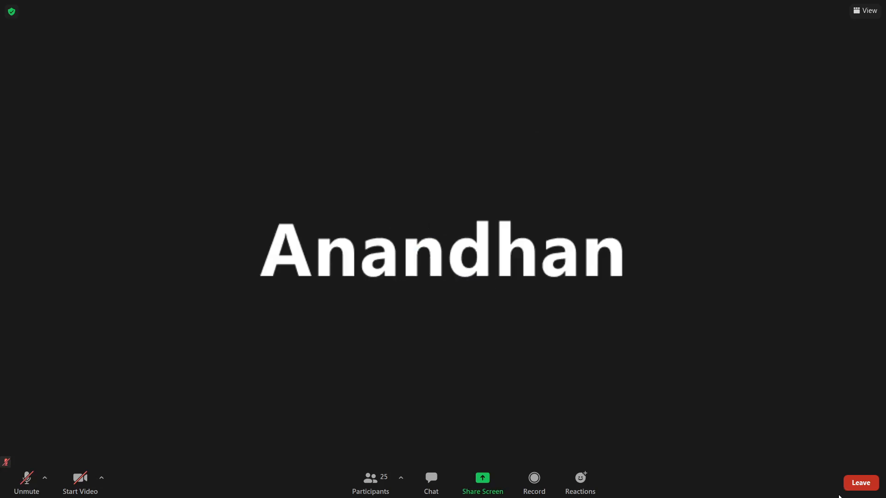
# Leave the Zoom meeting and postpone the offered update.
pyautogui.click(860, 483)
pyautogui.click(783, 391)
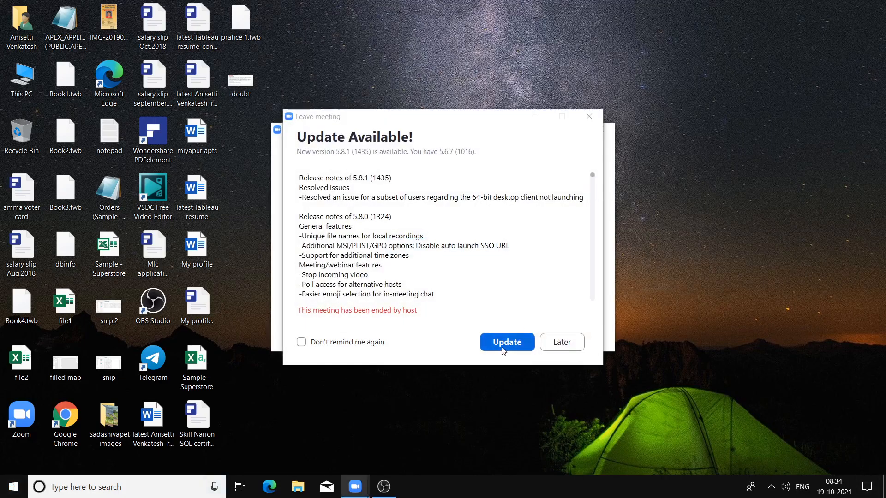
pyautogui.click(558, 342)
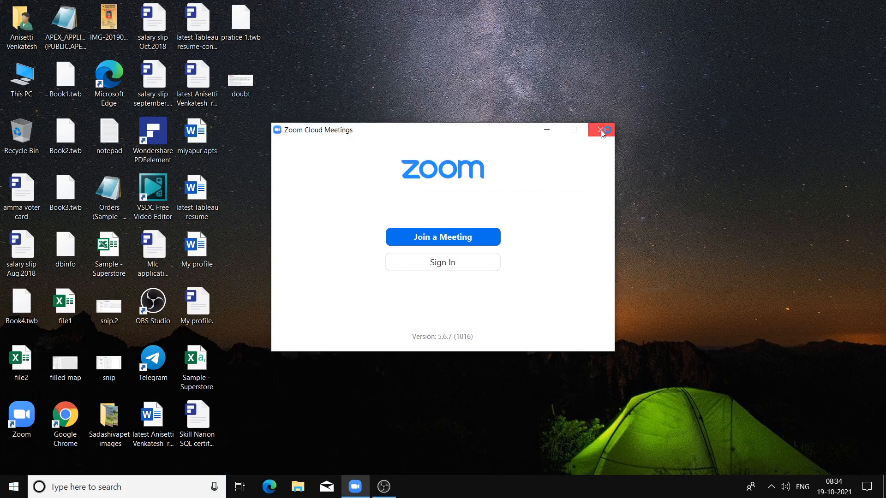